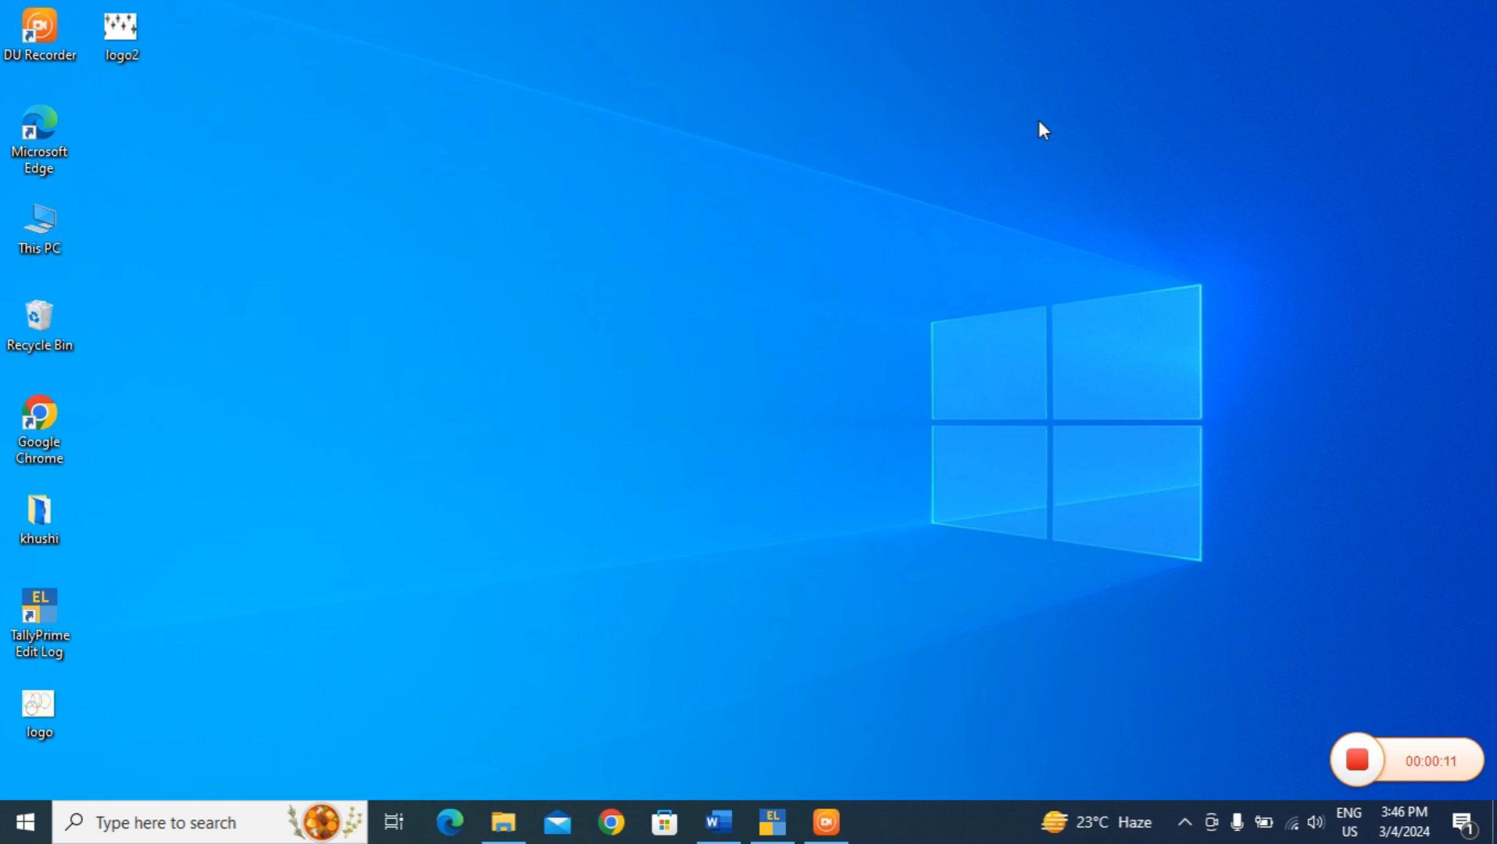
# - Switch to the Word document and insert the missing space between FOR and SERVICE in the stationary purchase heading
pyautogui.click(713, 821)
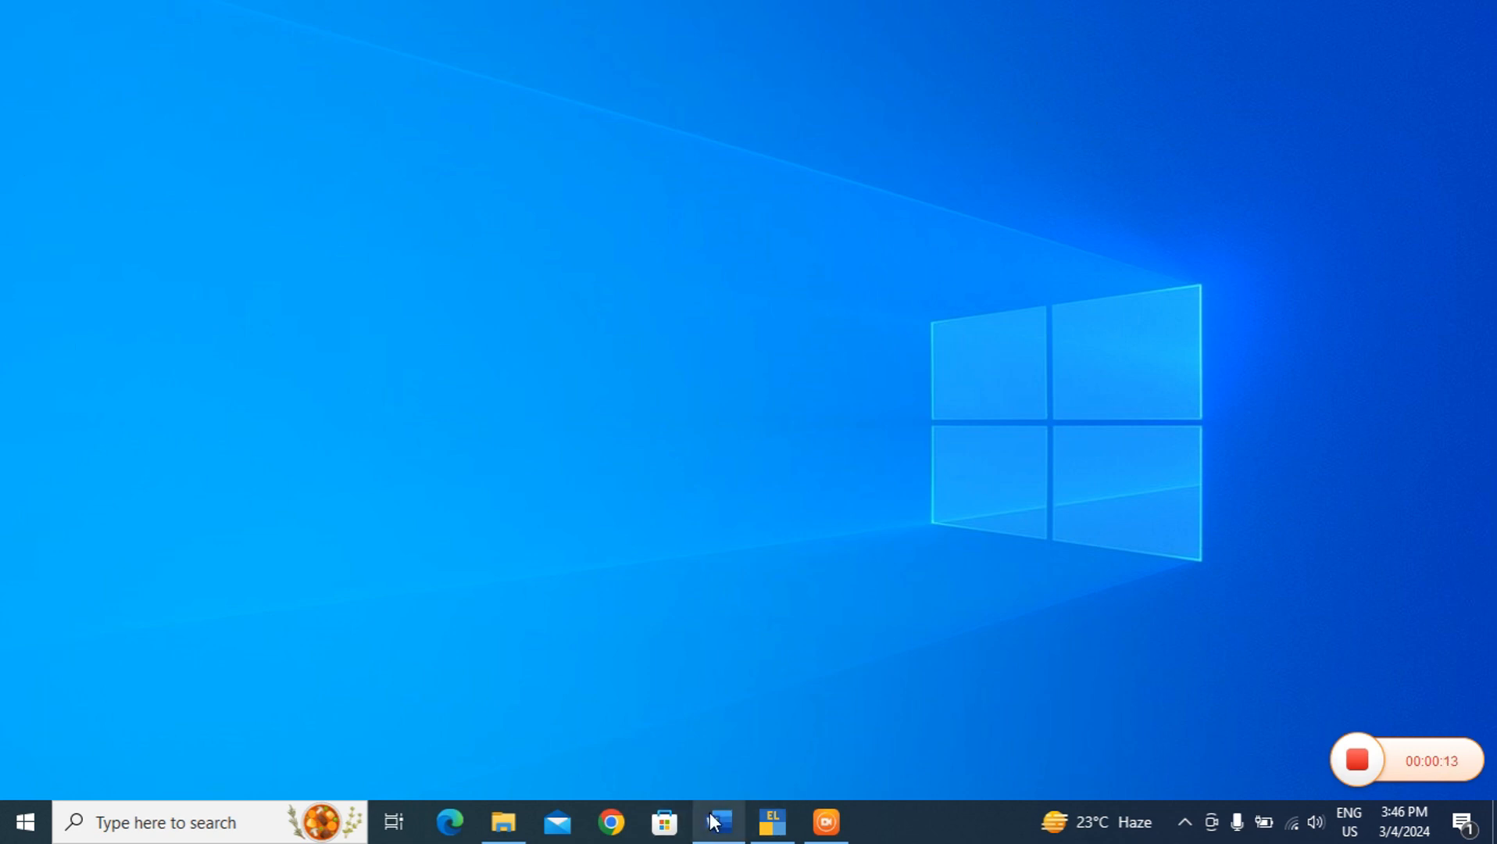
pyautogui.scroll(5, 602, 605)
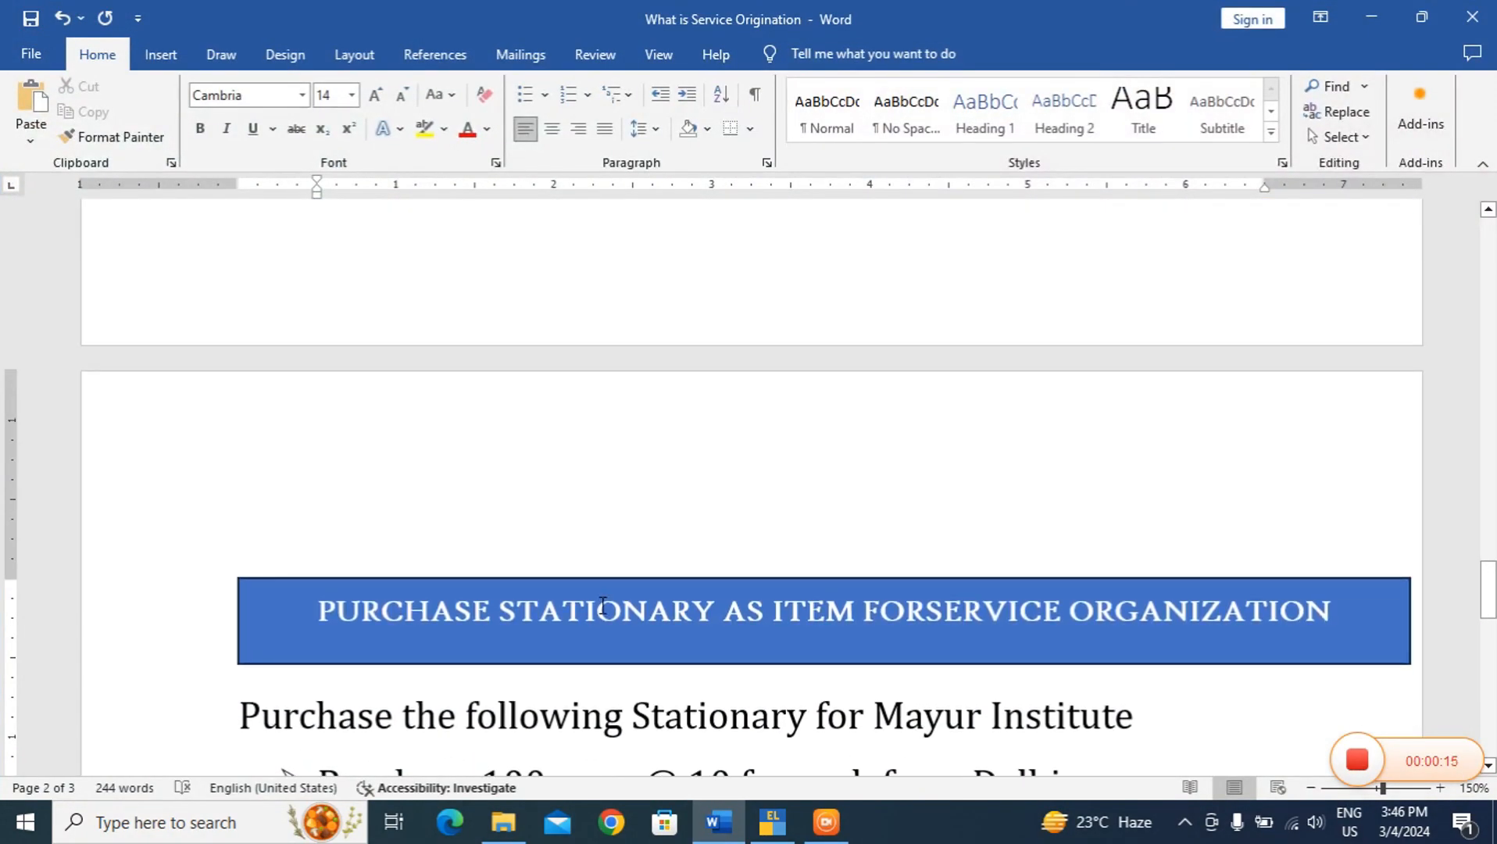
pyautogui.click(943, 611)
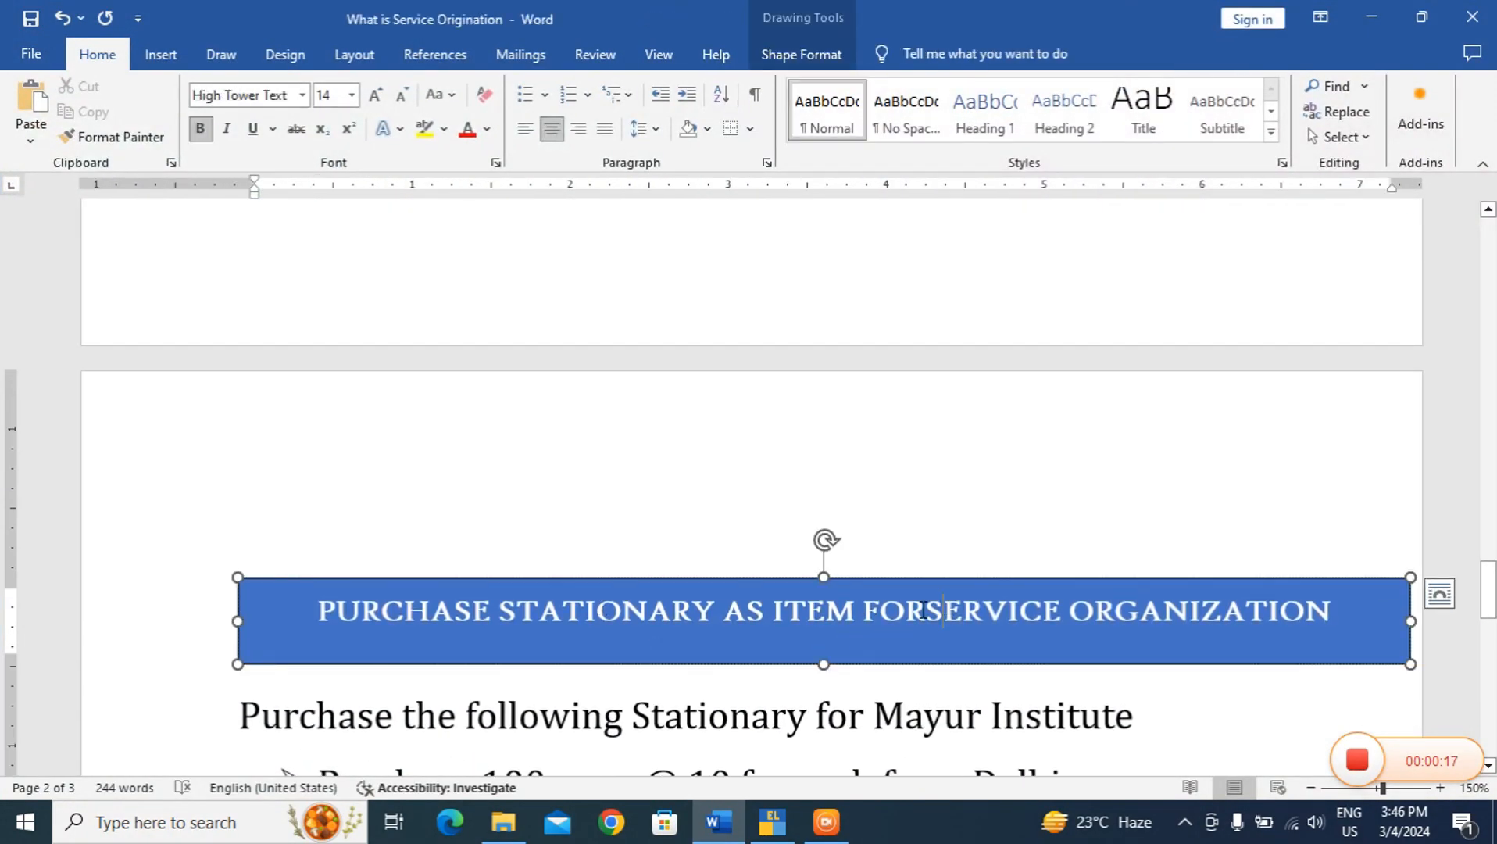
pyautogui.click(926, 613)
# - Review the stationary purchase list for Mayur Institute and compare it with the asset purchase list on the previous page
pyautogui.scroll(-3, 930, 619)
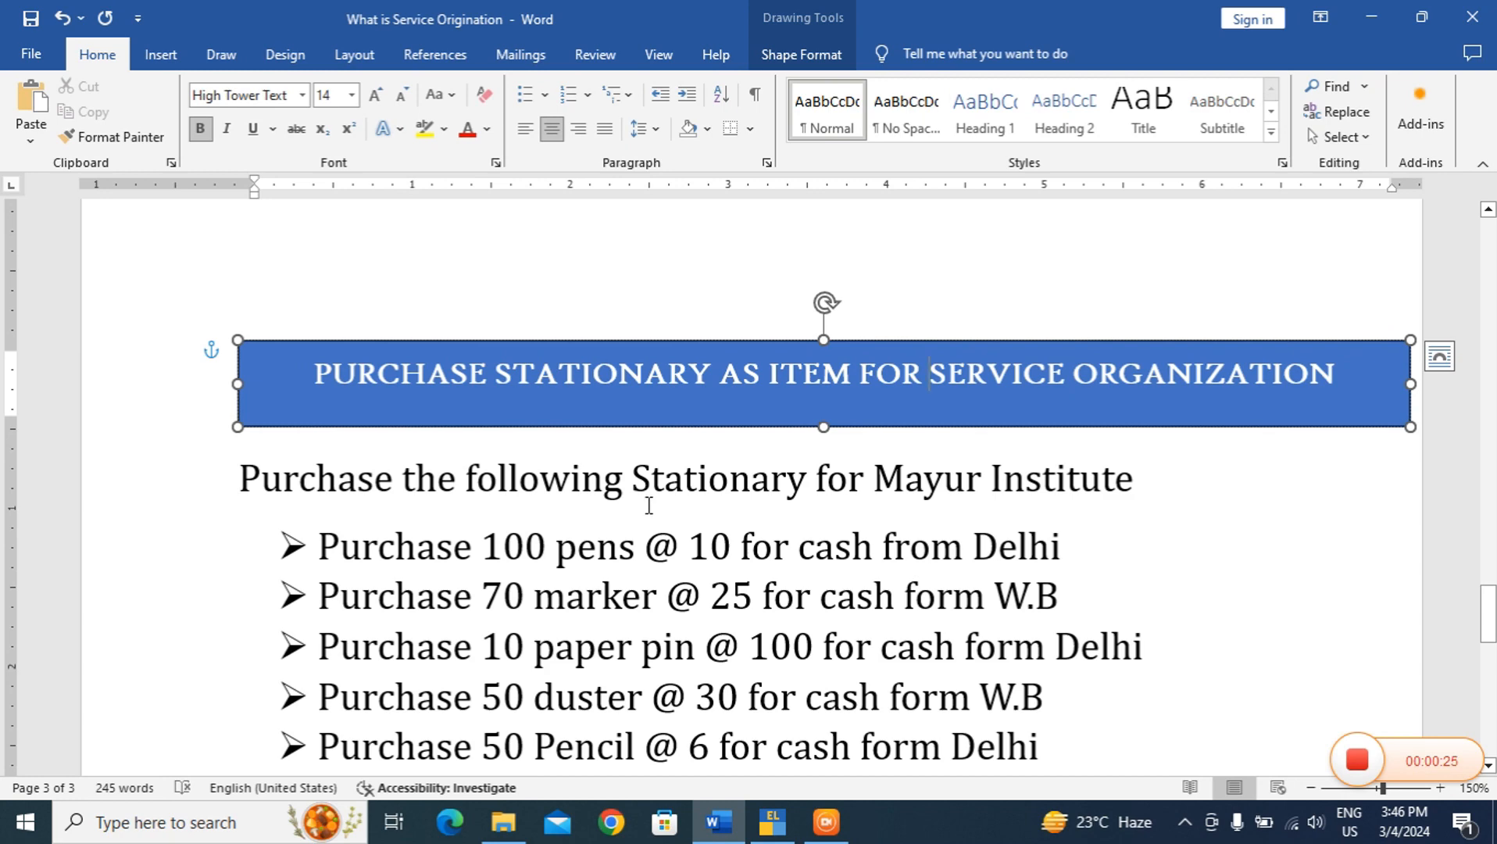
pyautogui.scroll(-2, 649, 506)
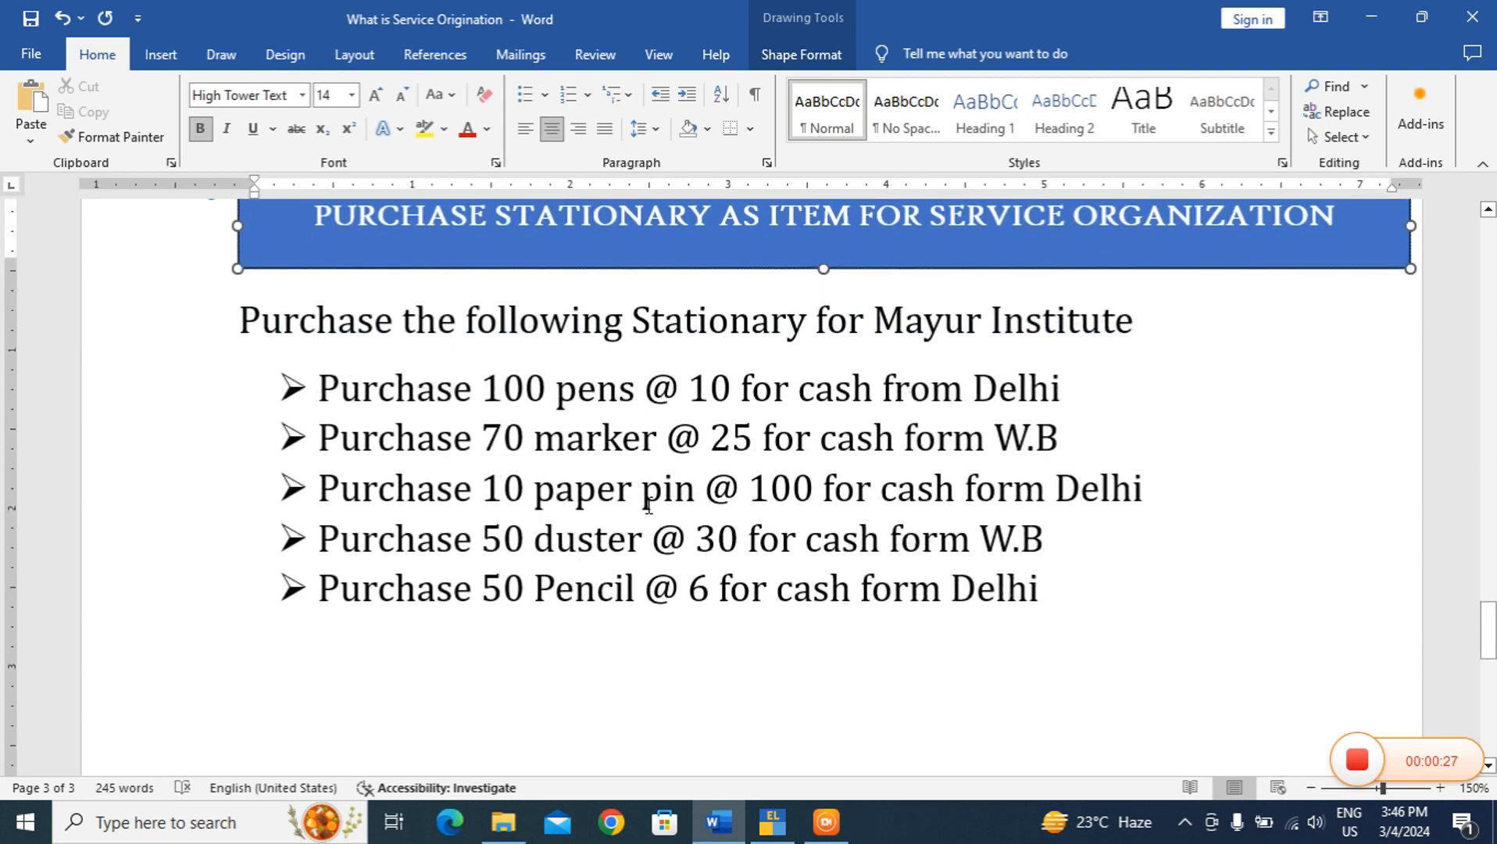
pyautogui.scroll(7, 682, 444)
pyautogui.scroll(5, 685, 447)
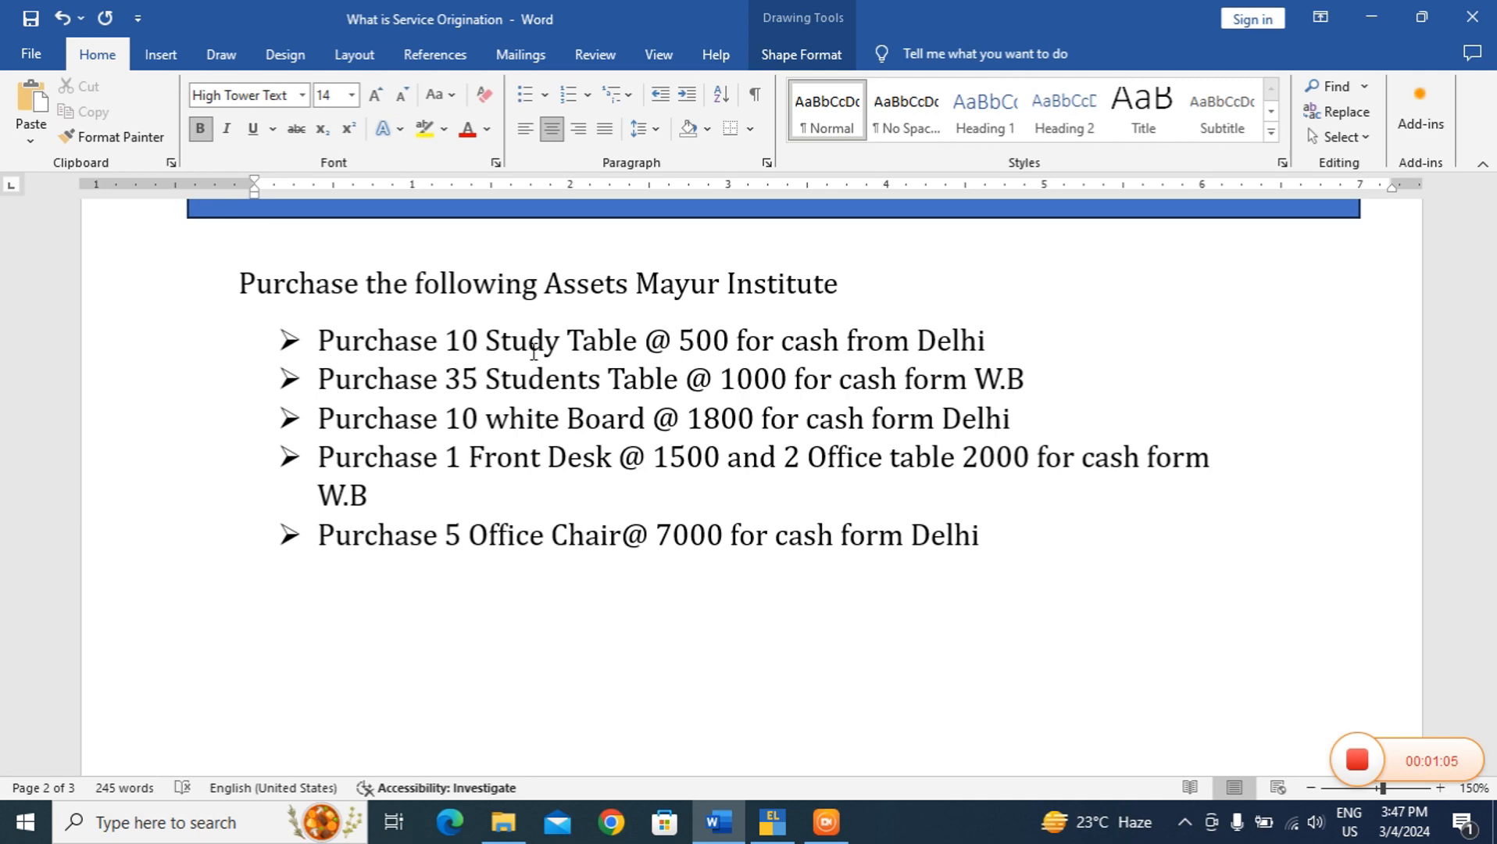
pyautogui.scroll(-10, 634, 407)
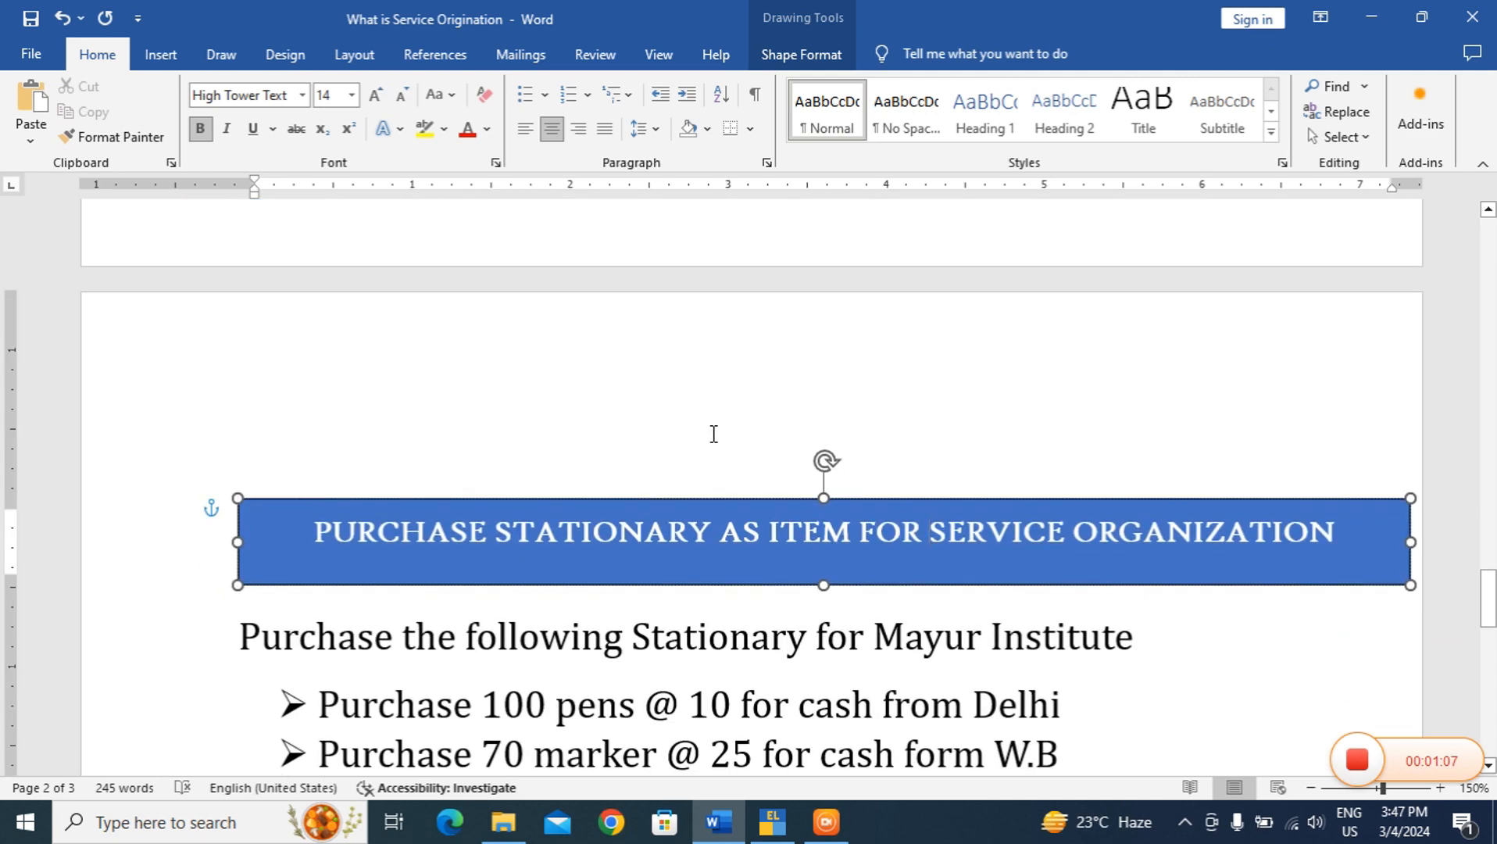
pyautogui.scroll(-5, 714, 434)
pyautogui.scroll(3, 714, 433)
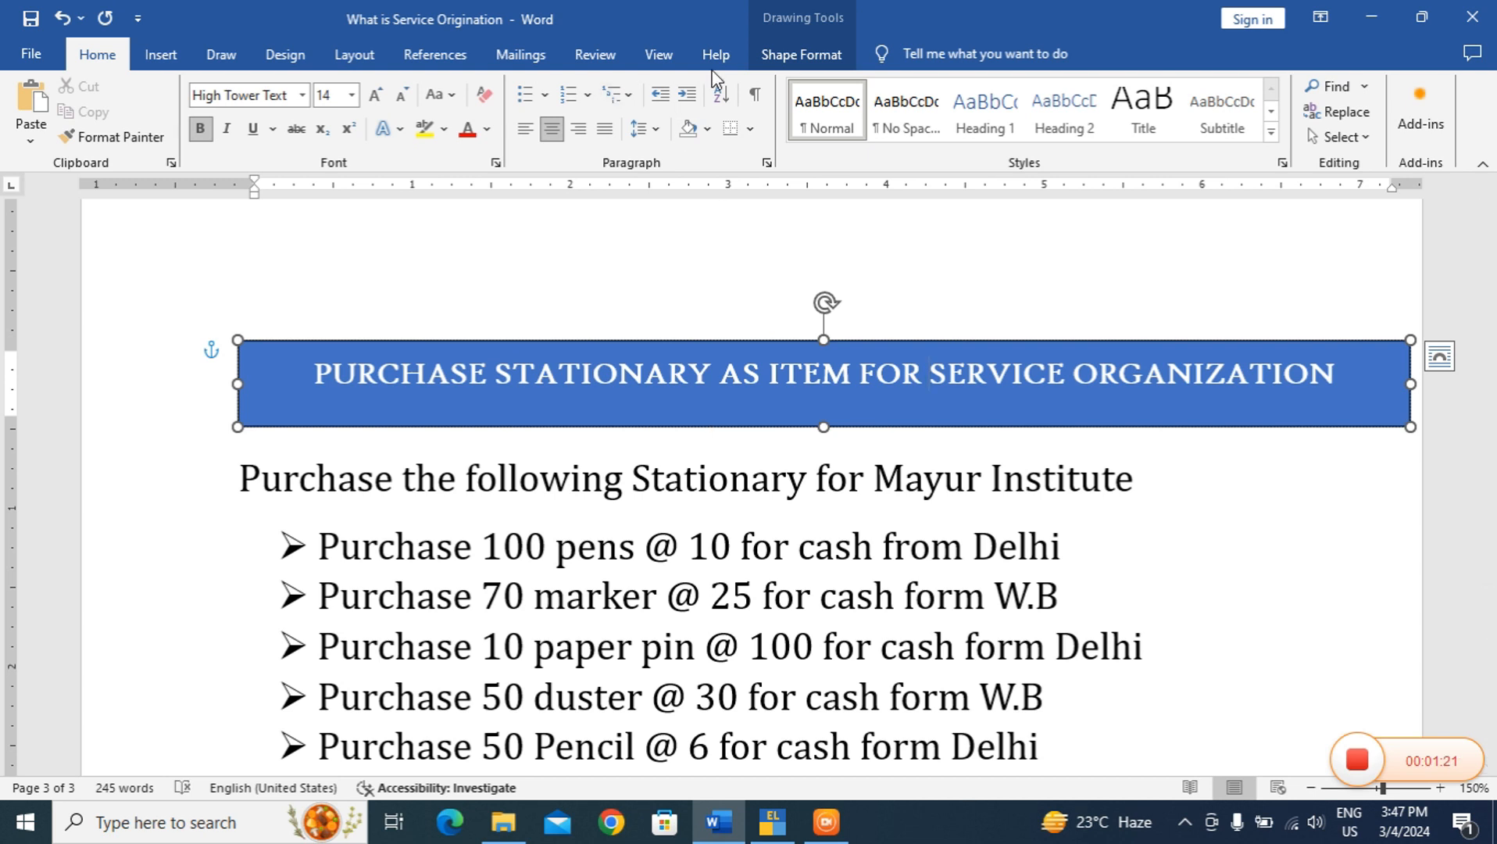
# - Switch to TallyPrime, open a new purchase voucher and change its mode to Accounting Invoice
pyautogui.click(774, 822)
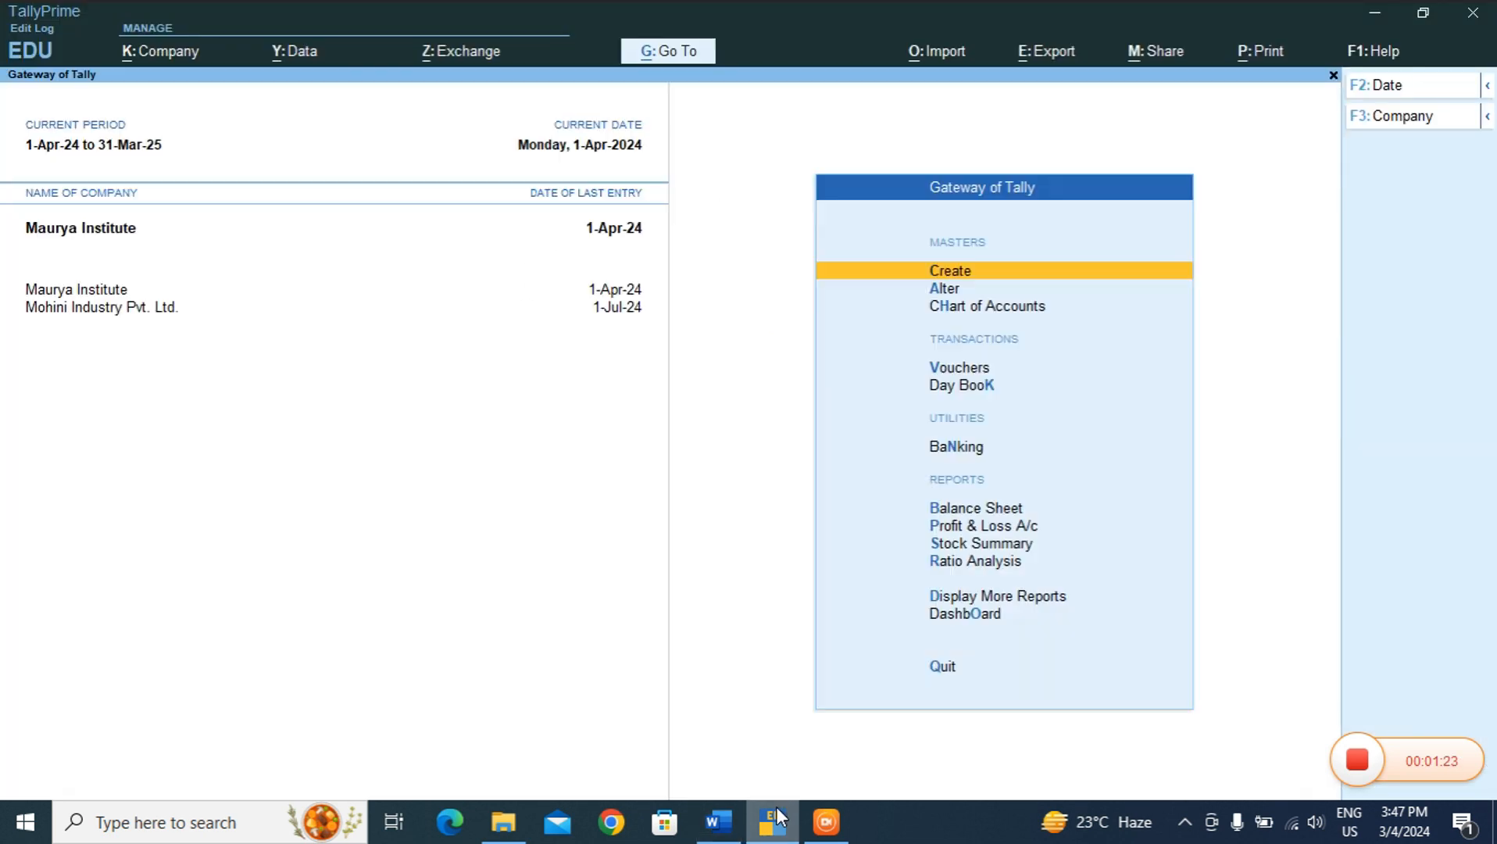
pyautogui.click(956, 367)
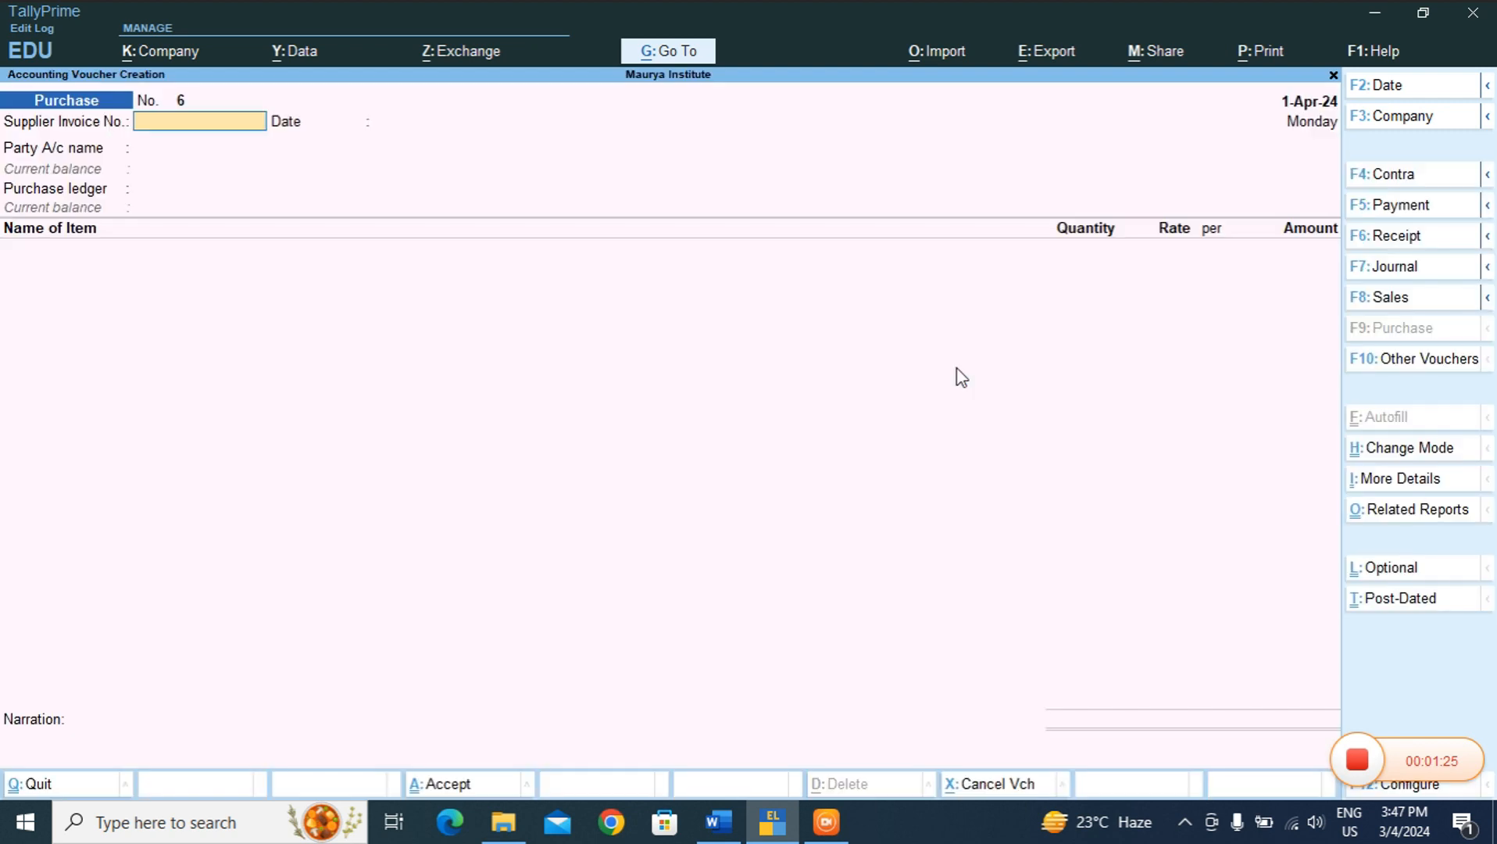
pyautogui.click(1404, 452)
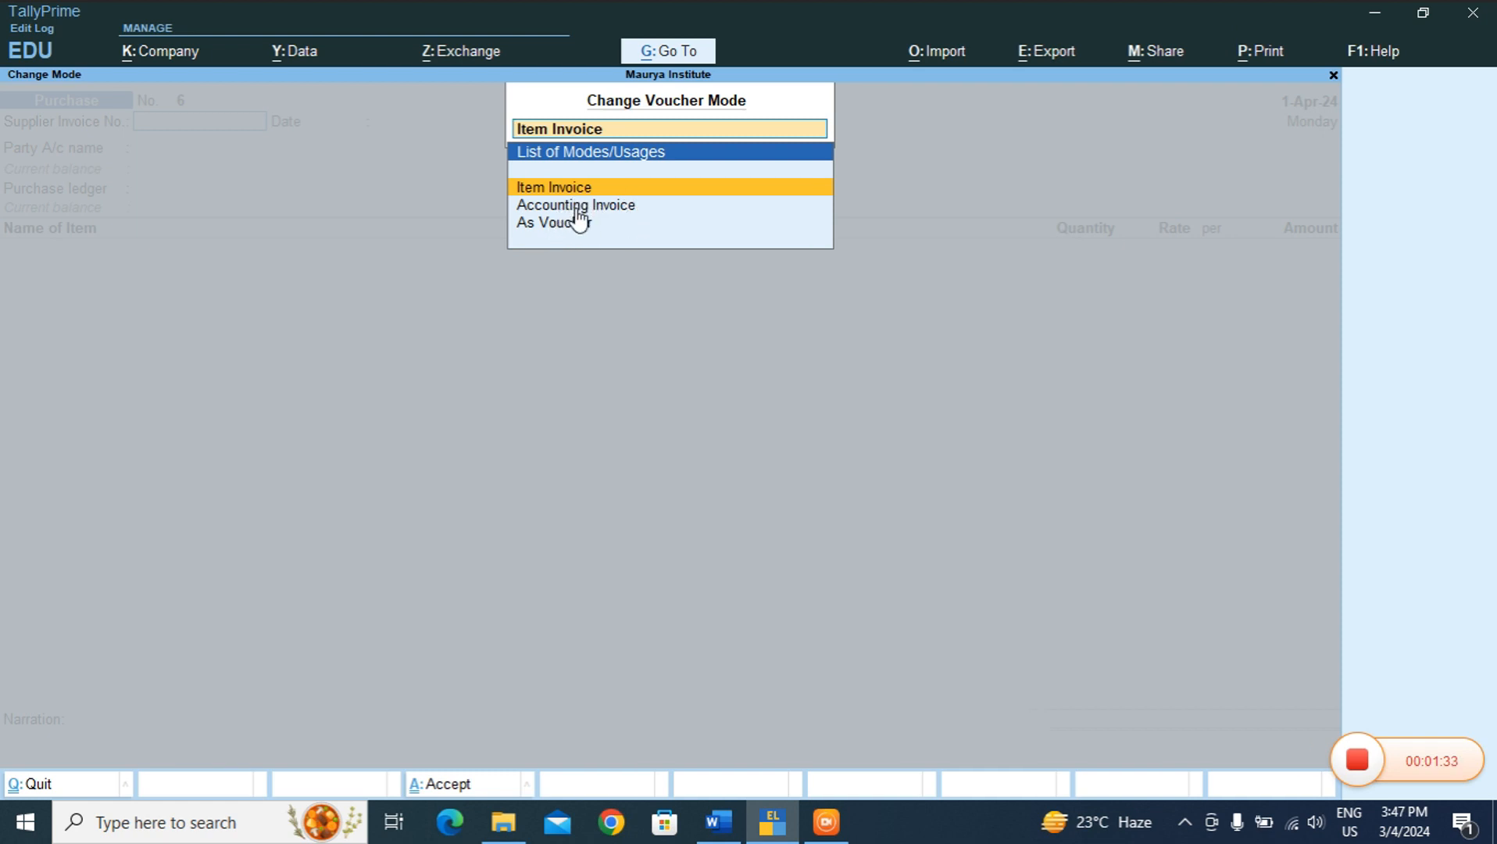
pyautogui.press('Down')
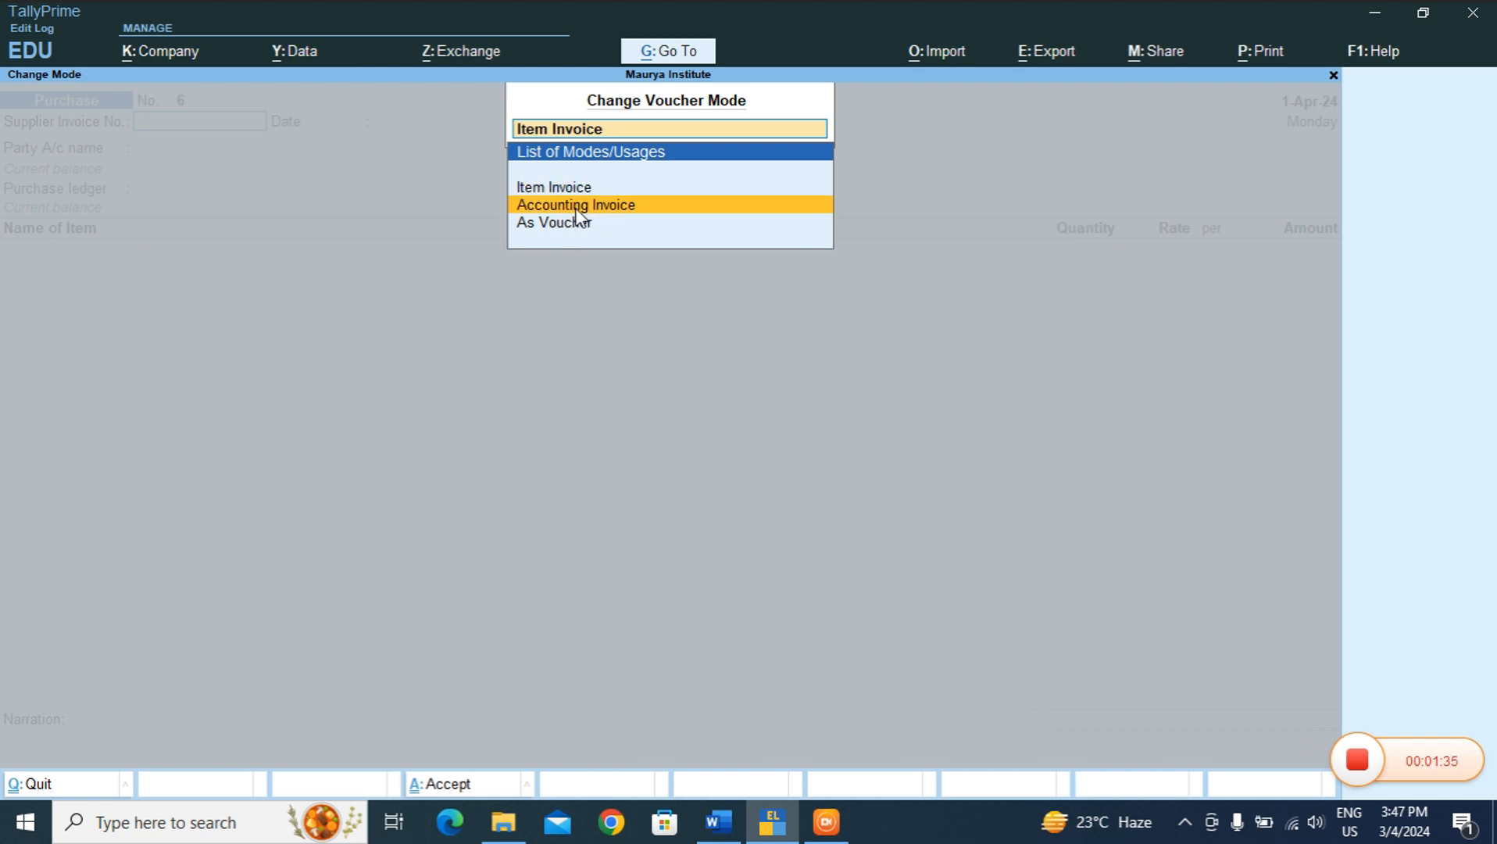
pyautogui.click(577, 208)
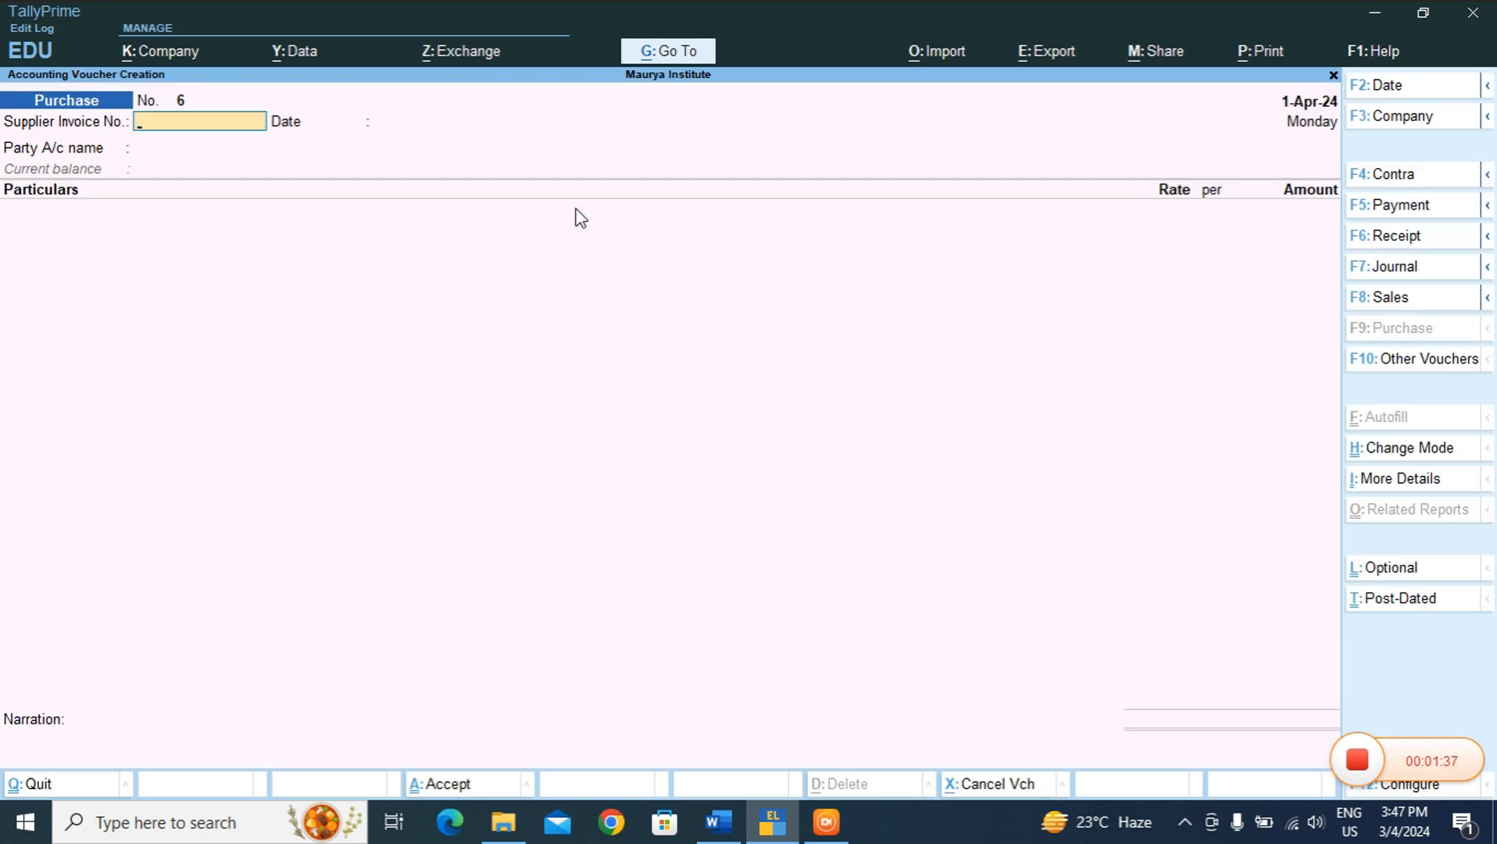
# - Set the voucher's party account to Cash, leave the invoice number and receipt details blank, and return to the first particulars line
pyautogui.press('Return')
pyautogui.press('Return')
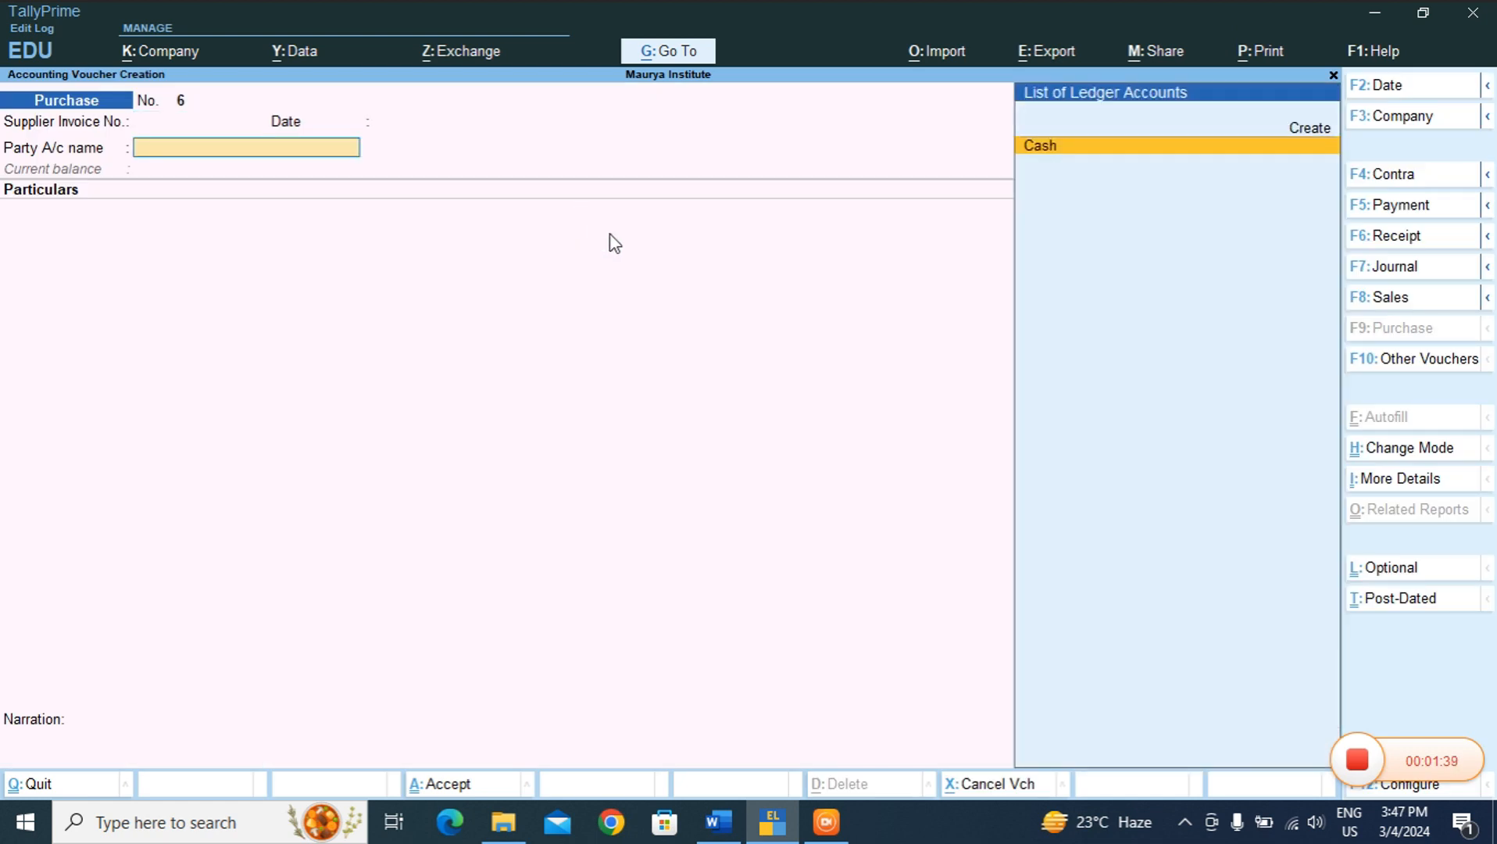
pyautogui.press('Return')
pyautogui.press('Return')
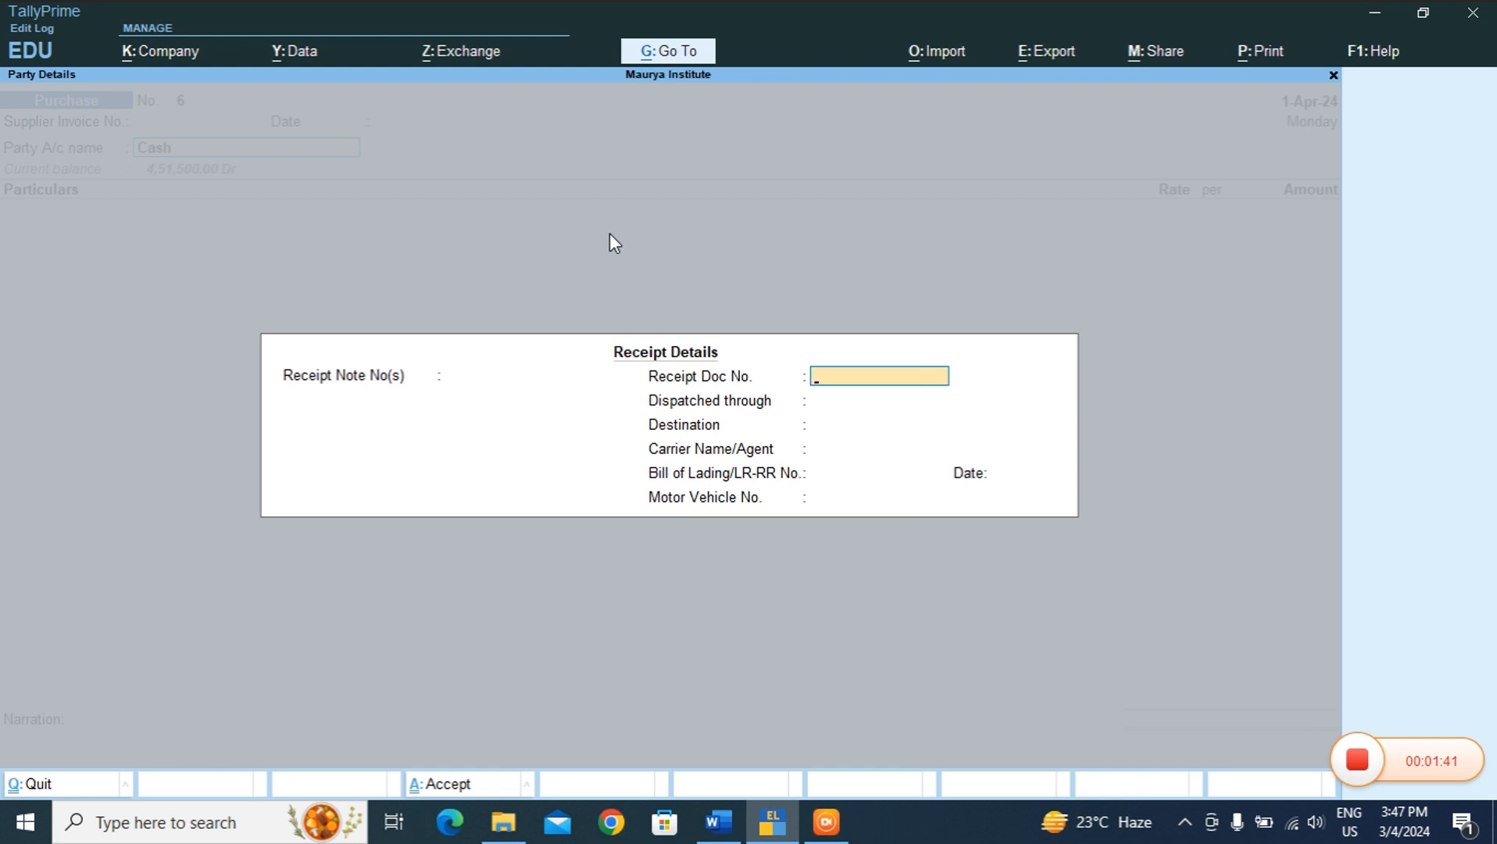
pyautogui.press('Return')
pyautogui.press('Return')
pyautogui.press('Return')
pyautogui.press('Return')
pyautogui.press('Return')
pyautogui.press('Return')
pyautogui.press('Return')
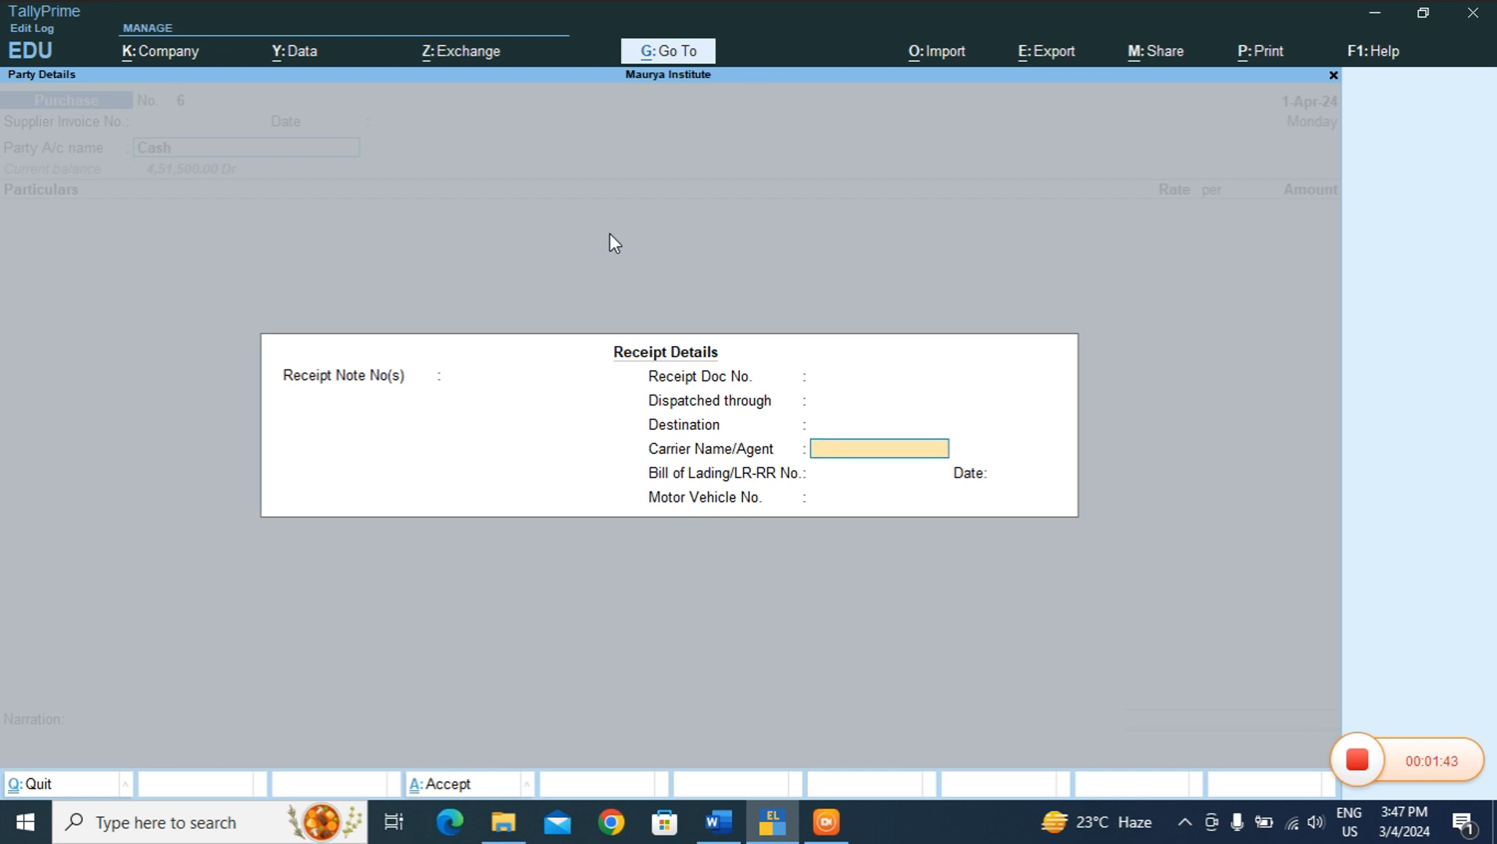
pyautogui.press('Return')
pyautogui.press('Return')
pyautogui.press('Return')
pyautogui.press('Return')
pyautogui.press('Return')
pyautogui.press('Return')
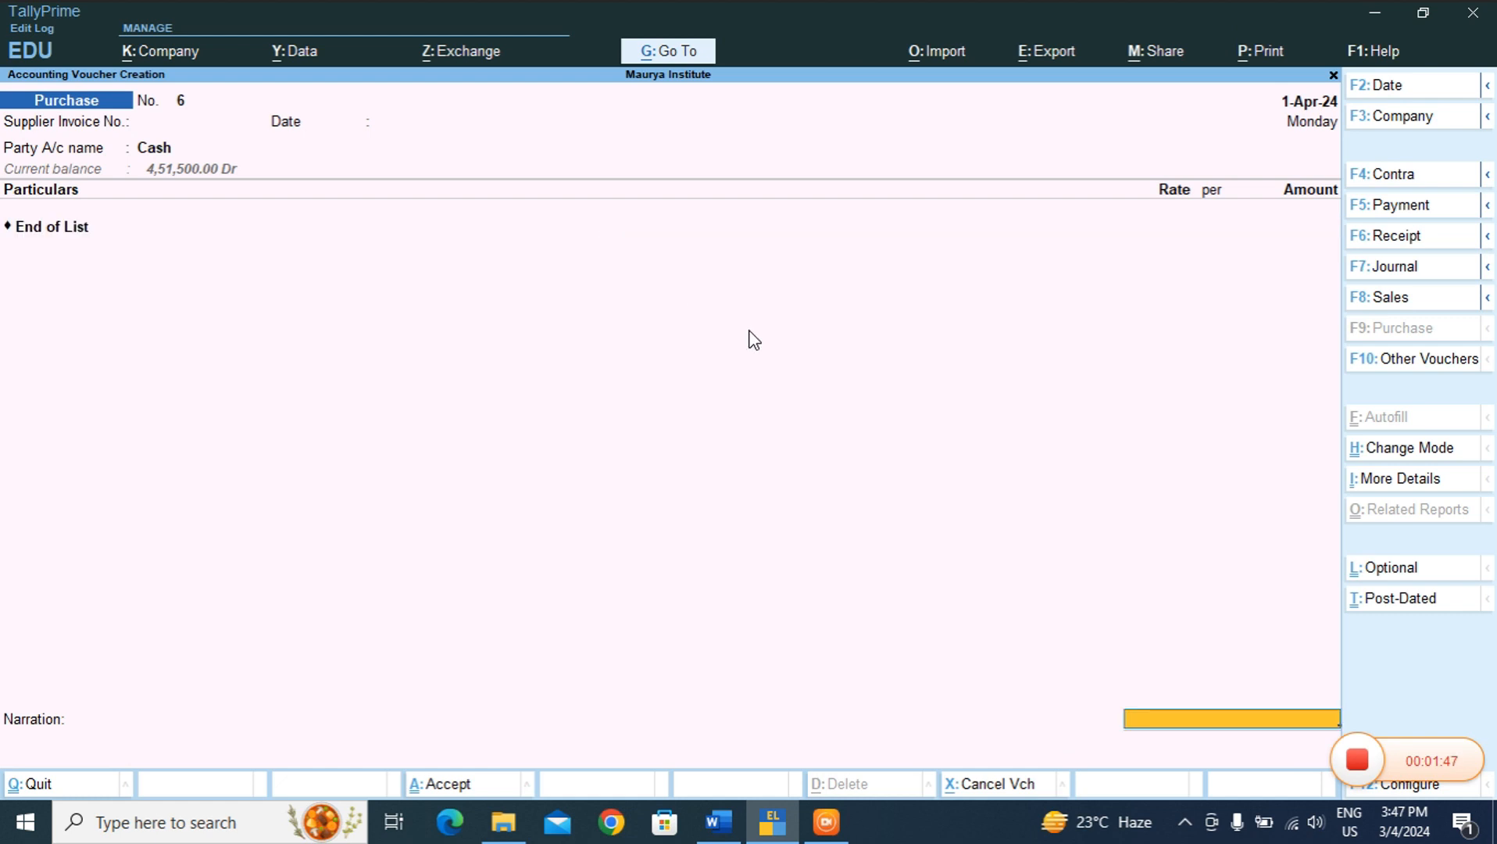
pyautogui.press('BackSpace')
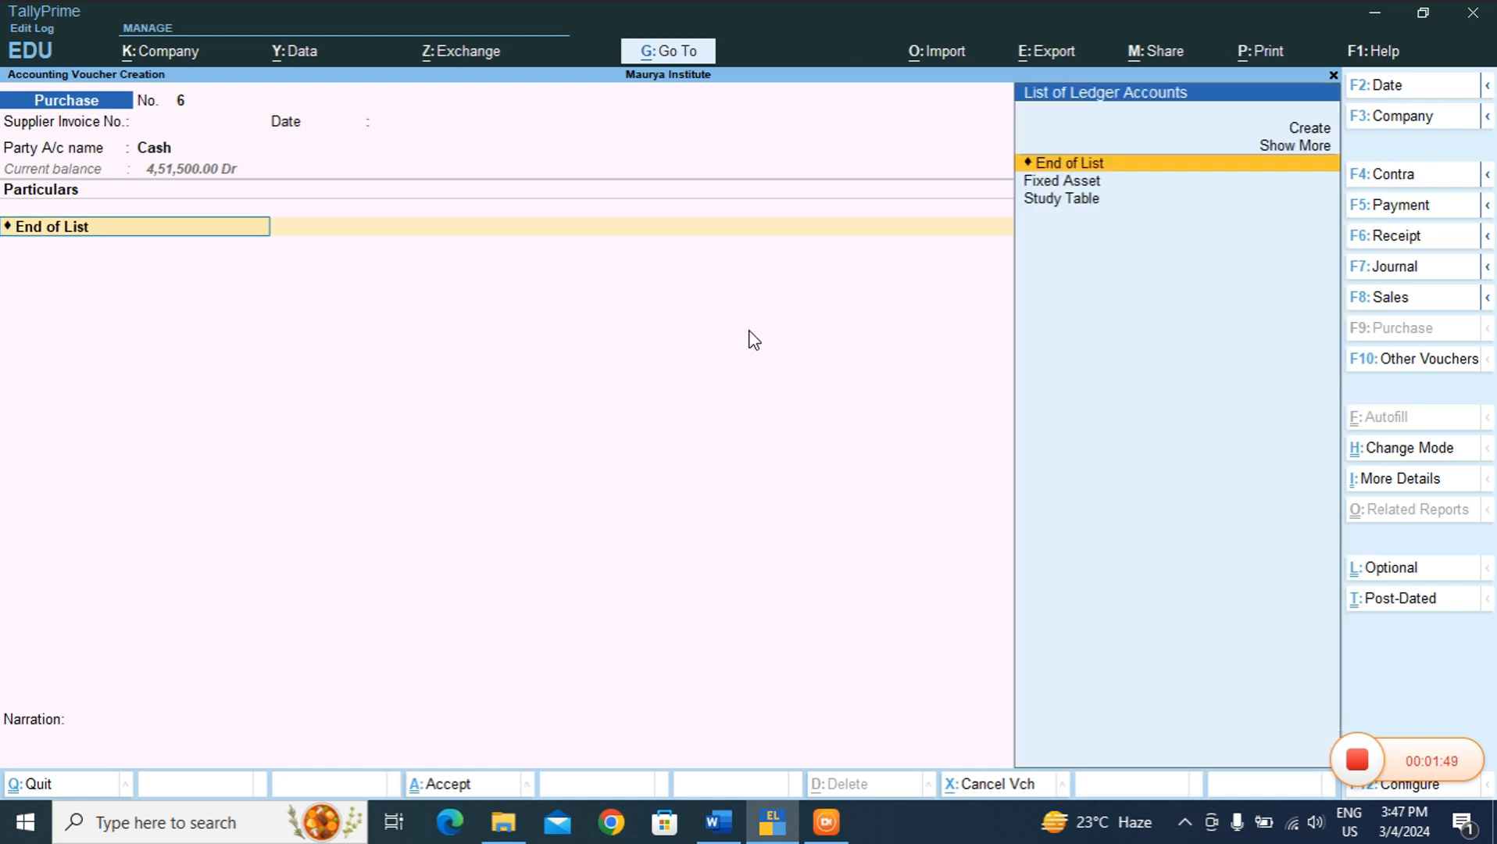
# - Create a ledger named PEN under Indirect Expenses with inventory values affected set to Yes, and use it as the particular
pyautogui.hotkey('alt', 'c')
pyautogui.write('PEN')
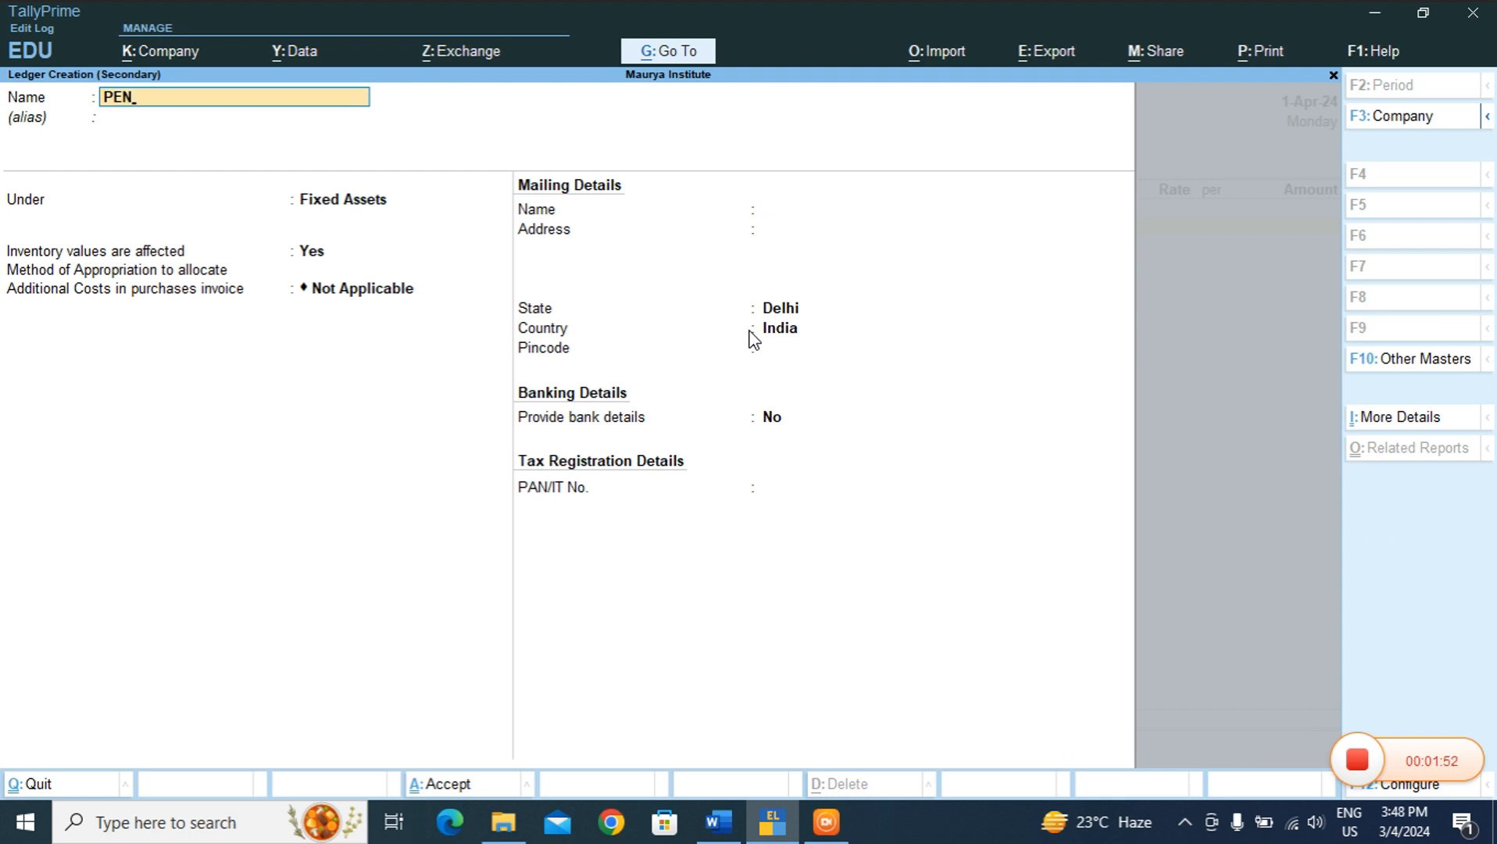
pyautogui.press('Return')
pyautogui.press('Return')
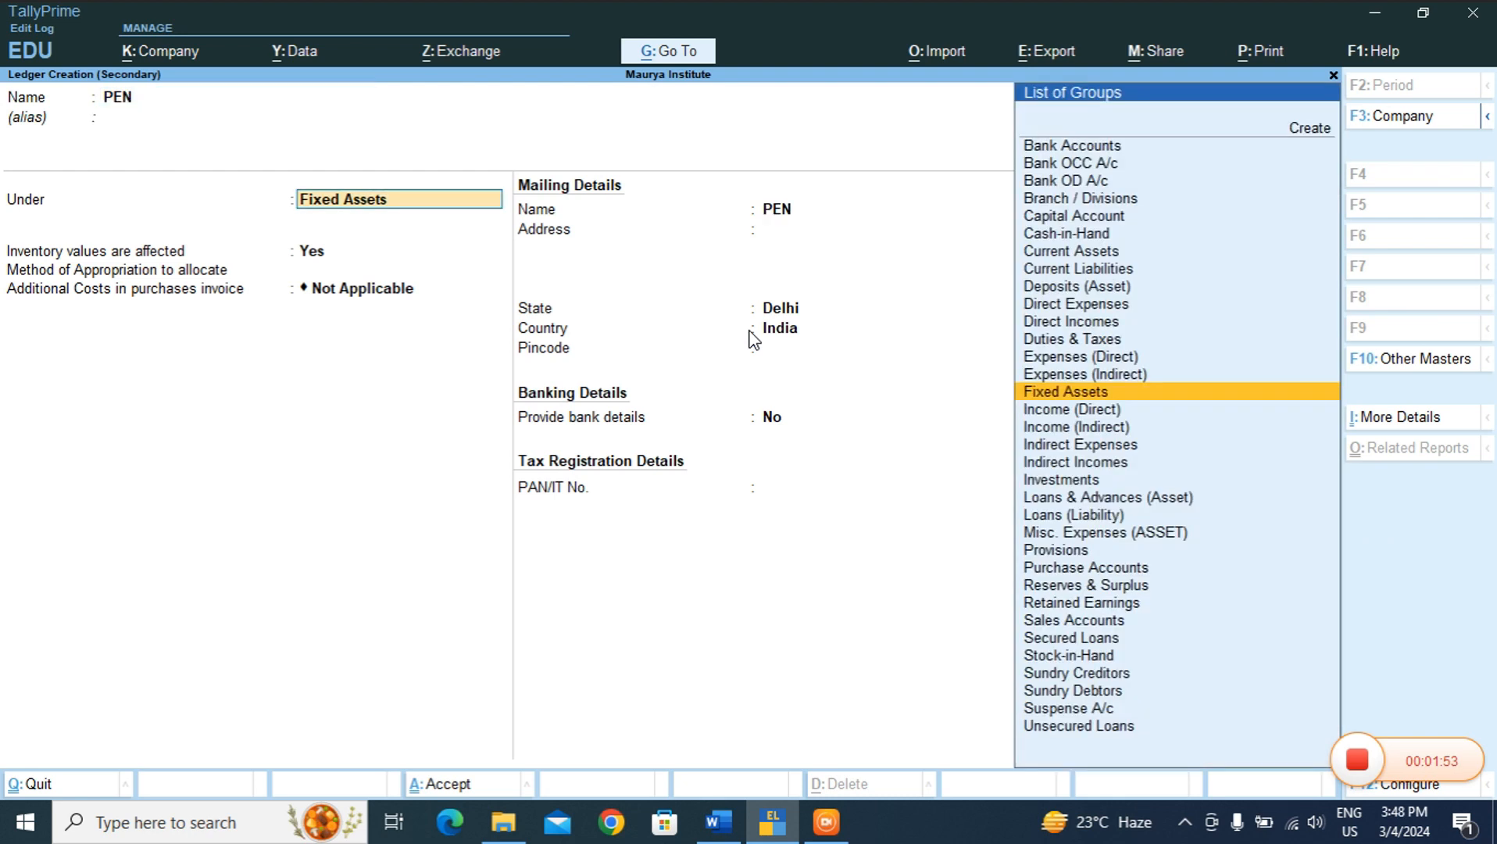
pyautogui.write('IND')
pyautogui.press('Down')
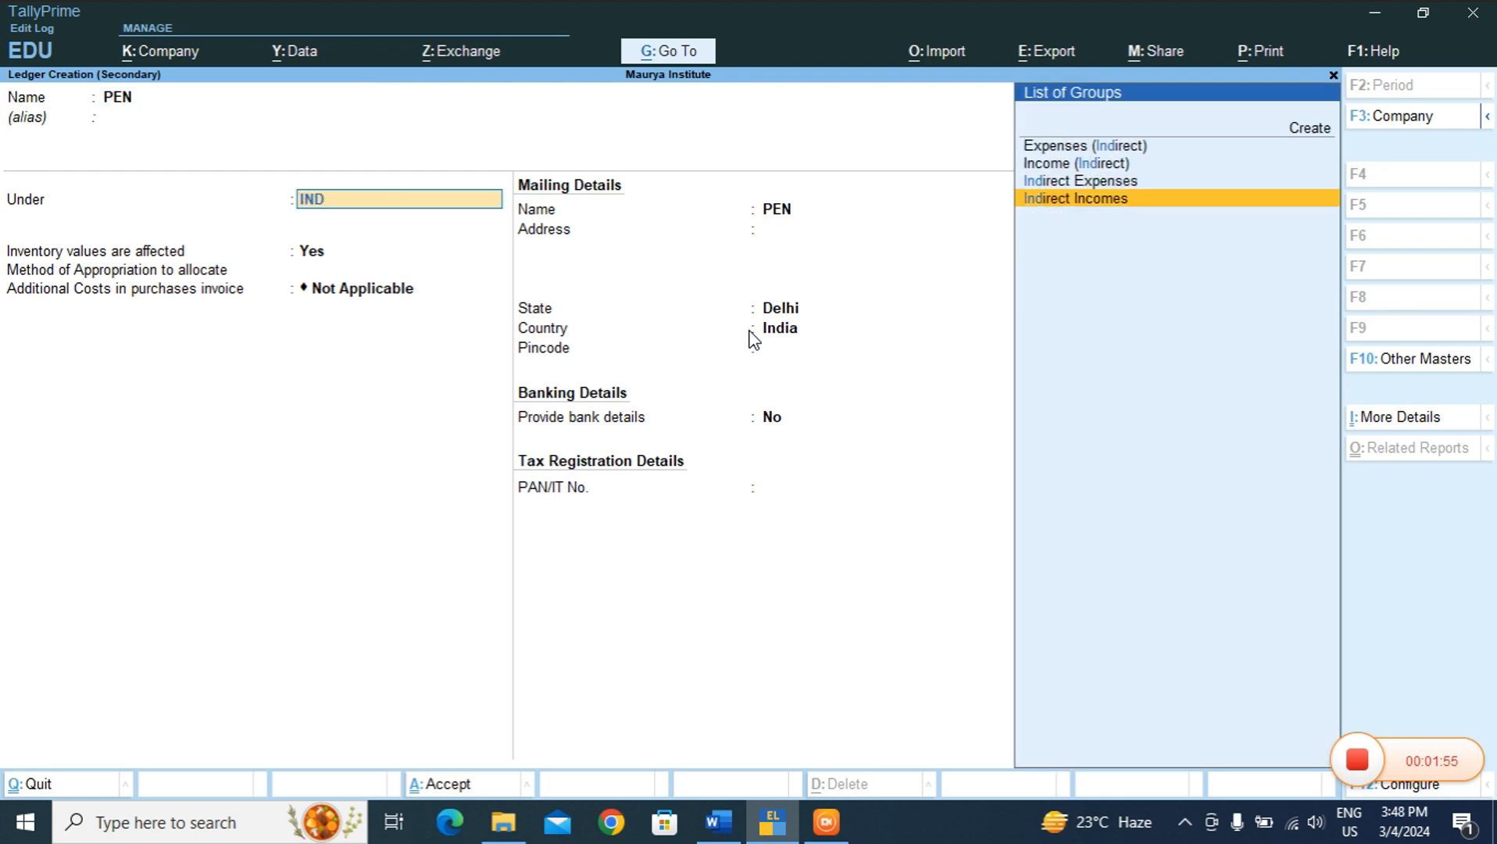
pyautogui.press('Up')
pyautogui.press('Return')
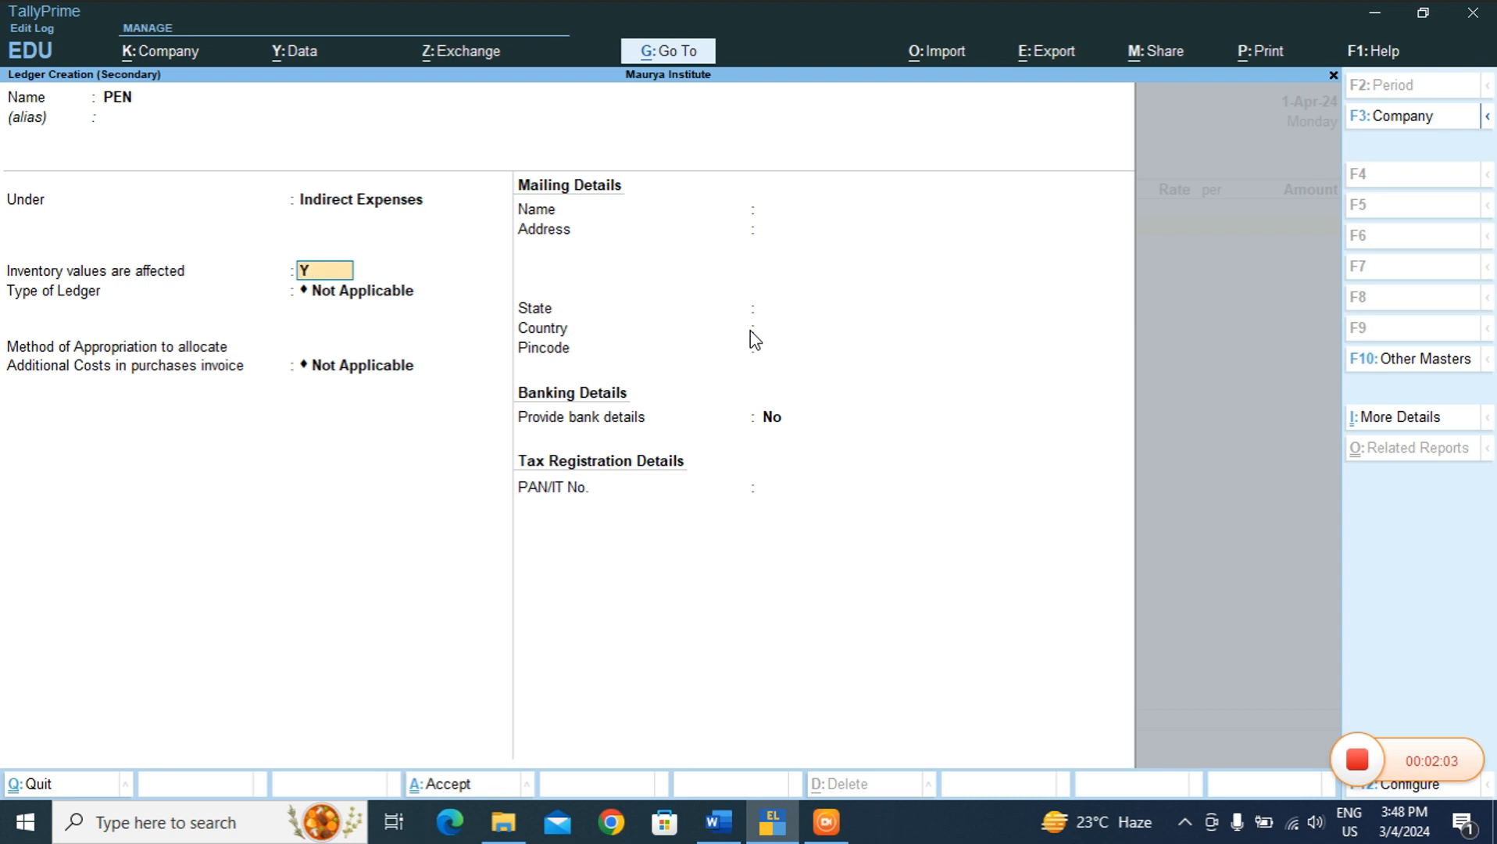
pyautogui.press('y')
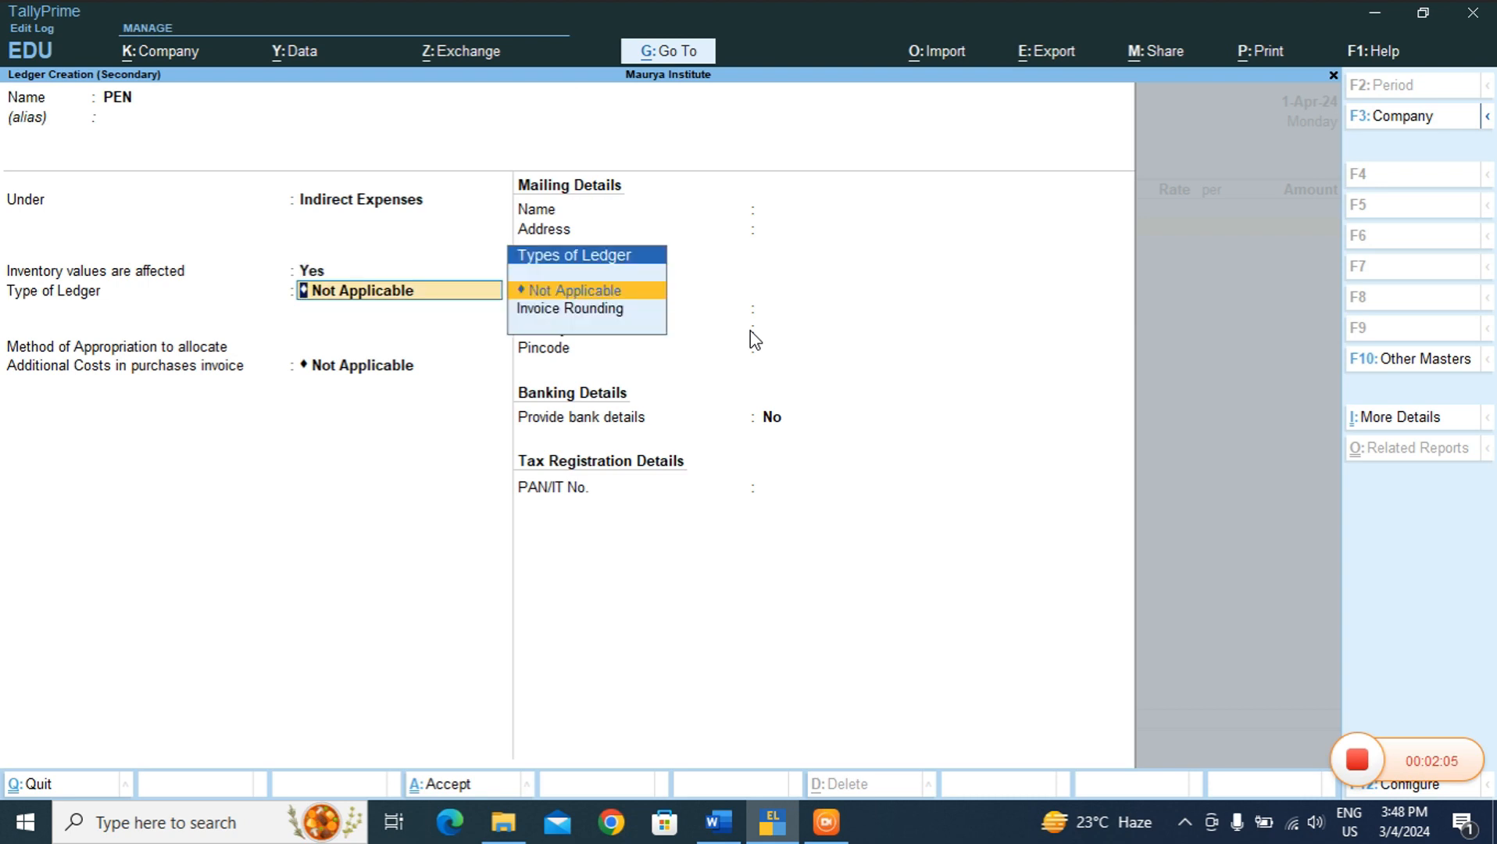
pyautogui.press('Return')
pyautogui.press('ctrl')
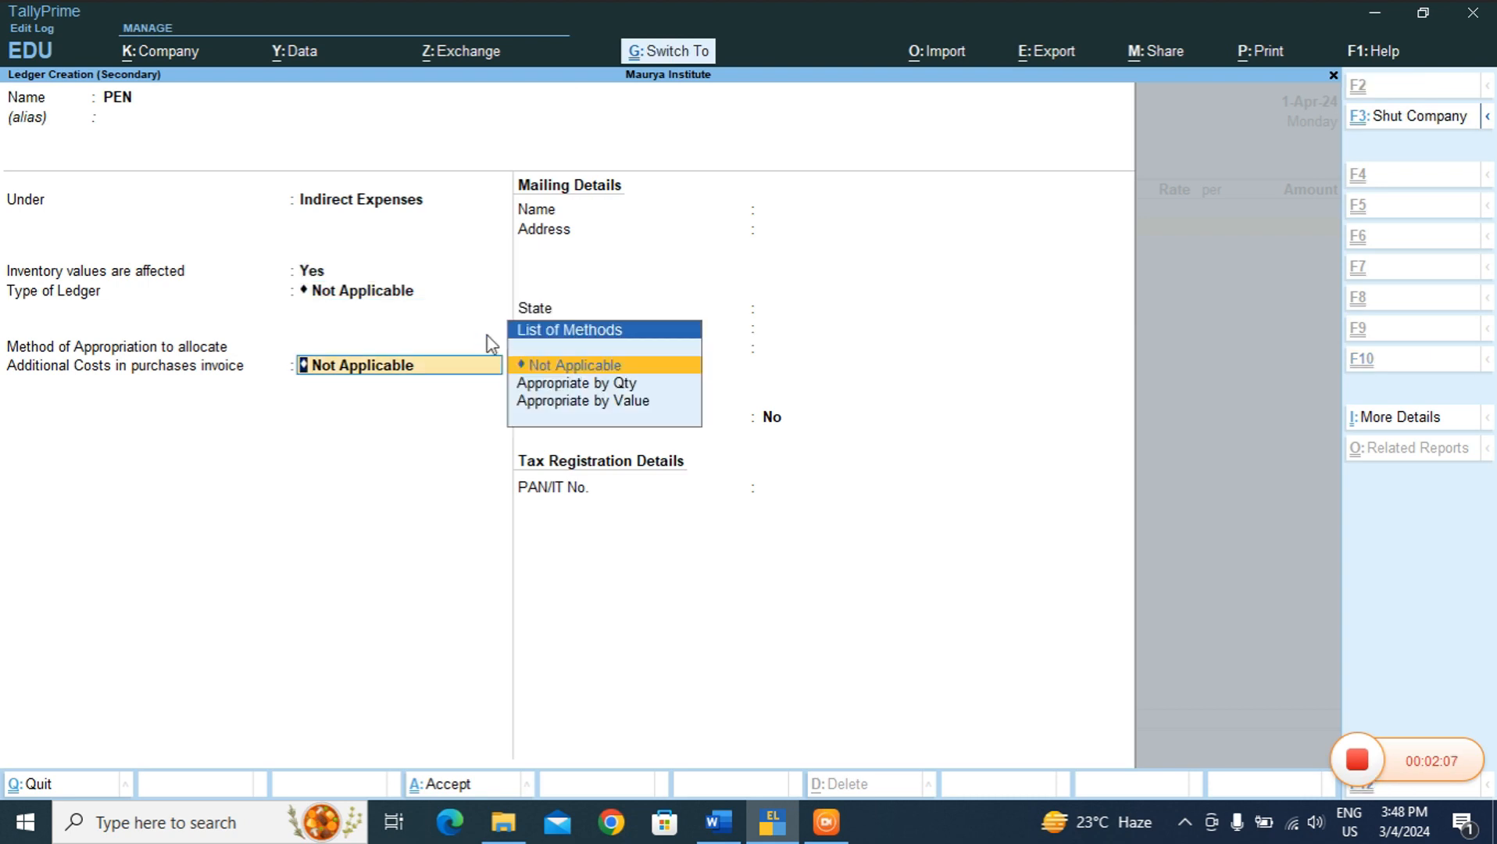
pyautogui.hotkey('ctrl', 'a')
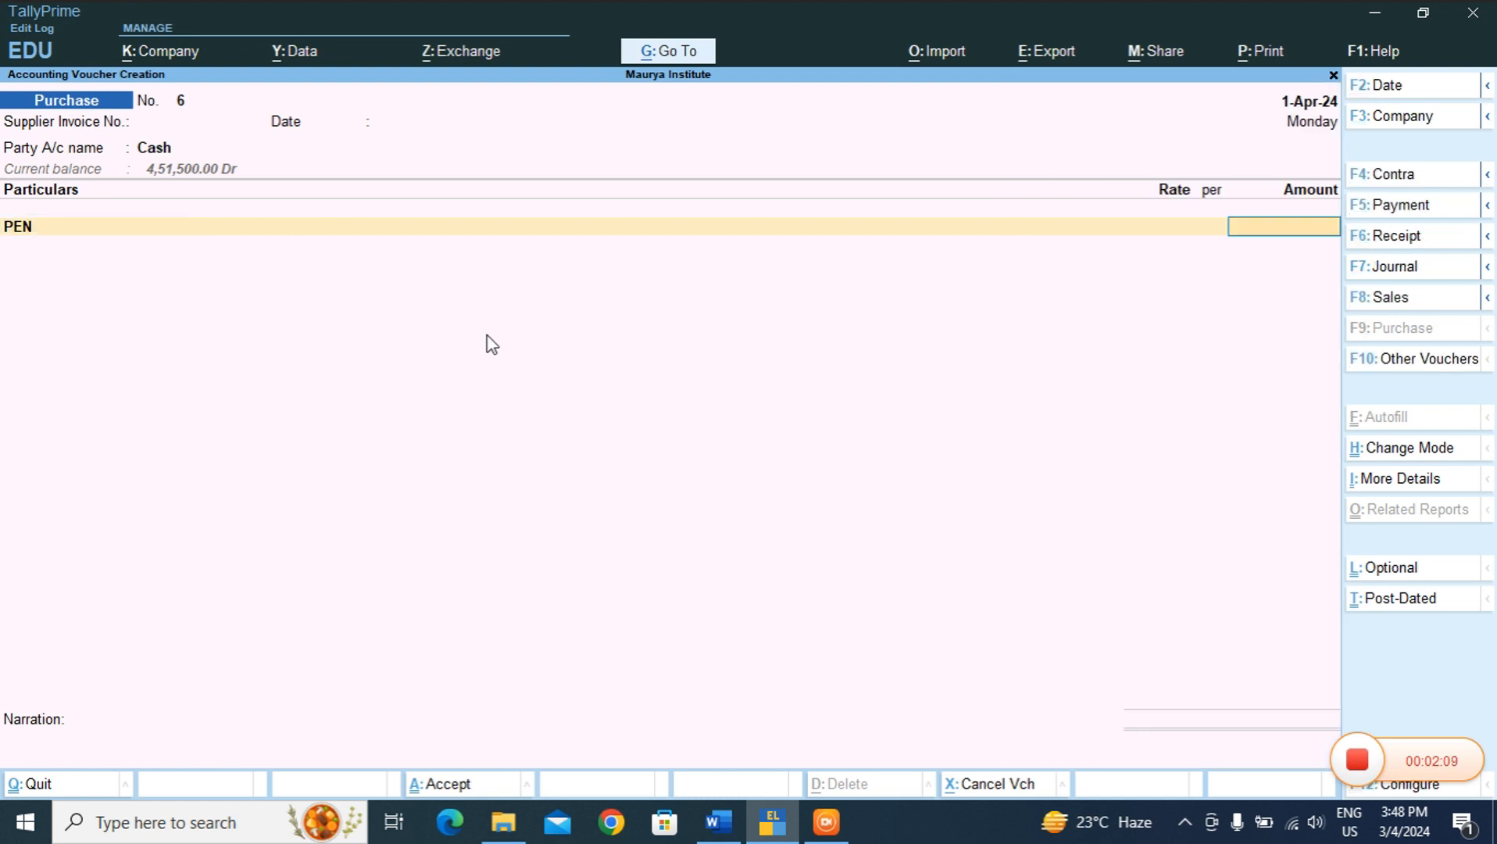
# - Check the pen purchase in the Word list, try an amount of 1000 for PEN in TallyPrime, and leave the voucher unsaved
pyautogui.click(719, 822)
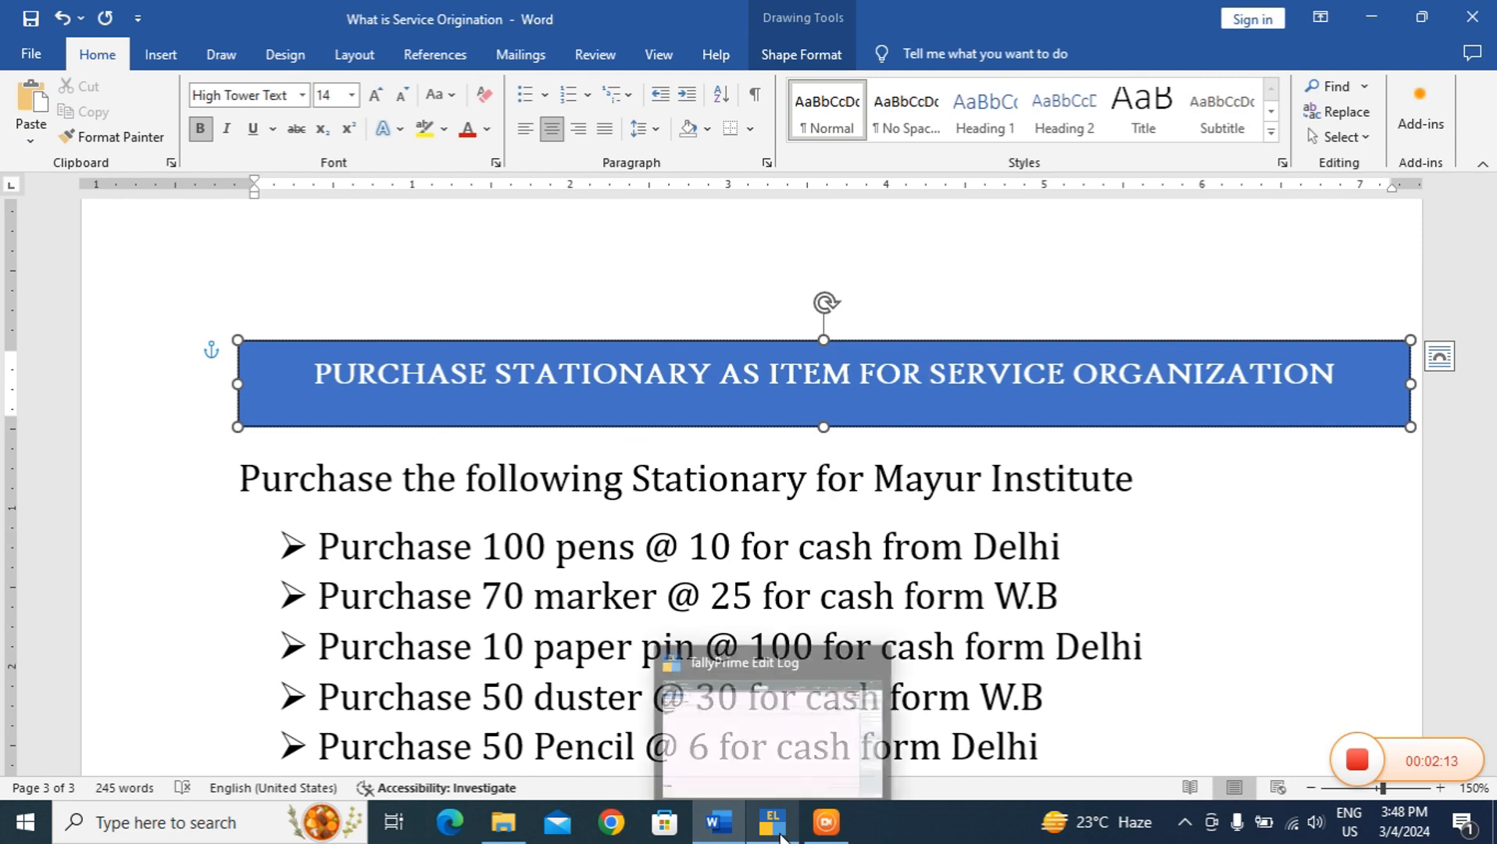
pyautogui.click(785, 654)
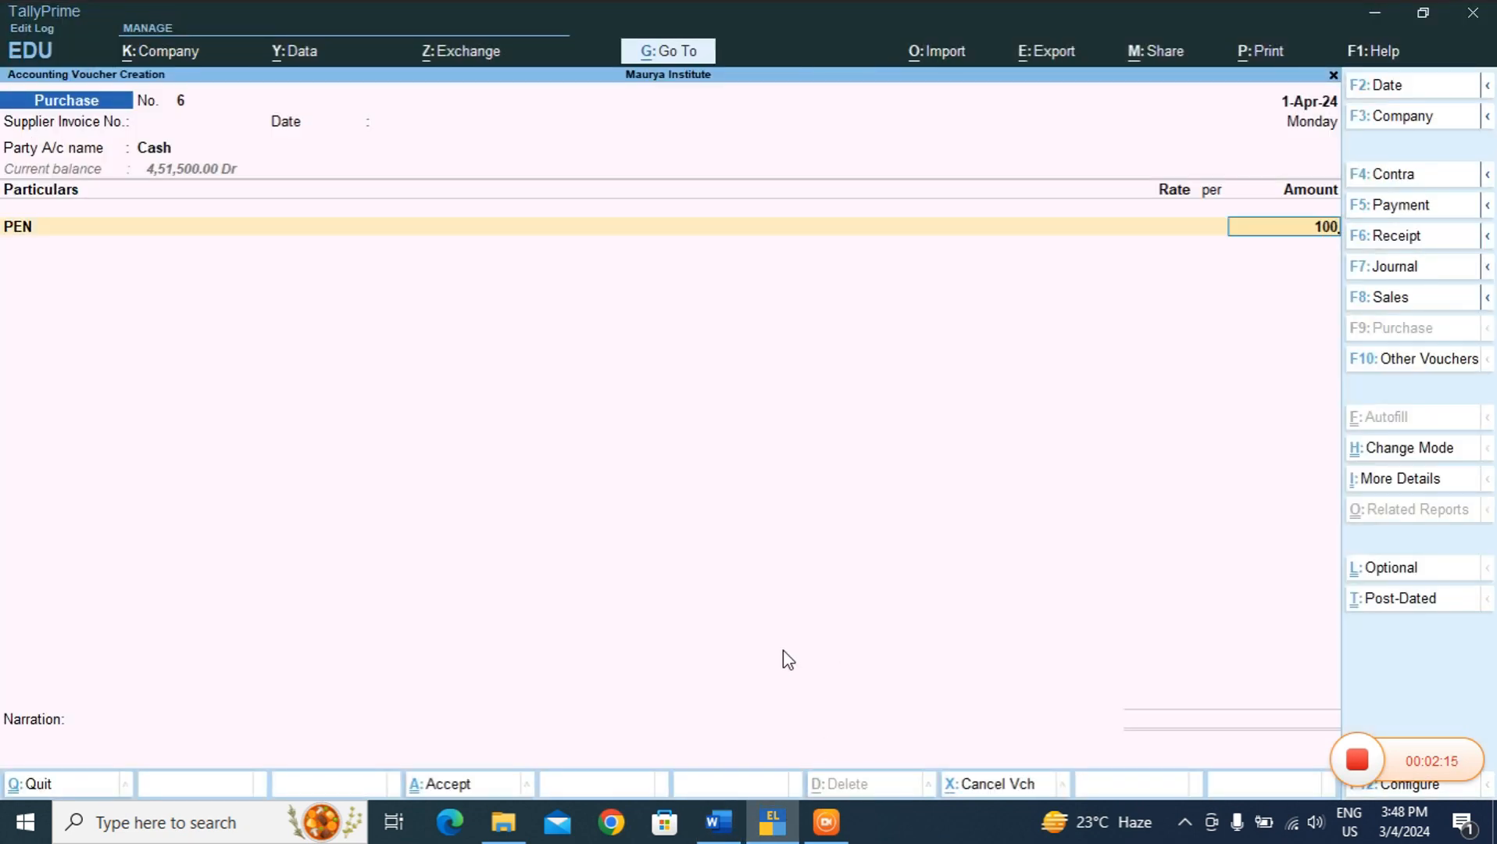
pyautogui.write('0')
pyautogui.press('Return')
pyautogui.press('Return')
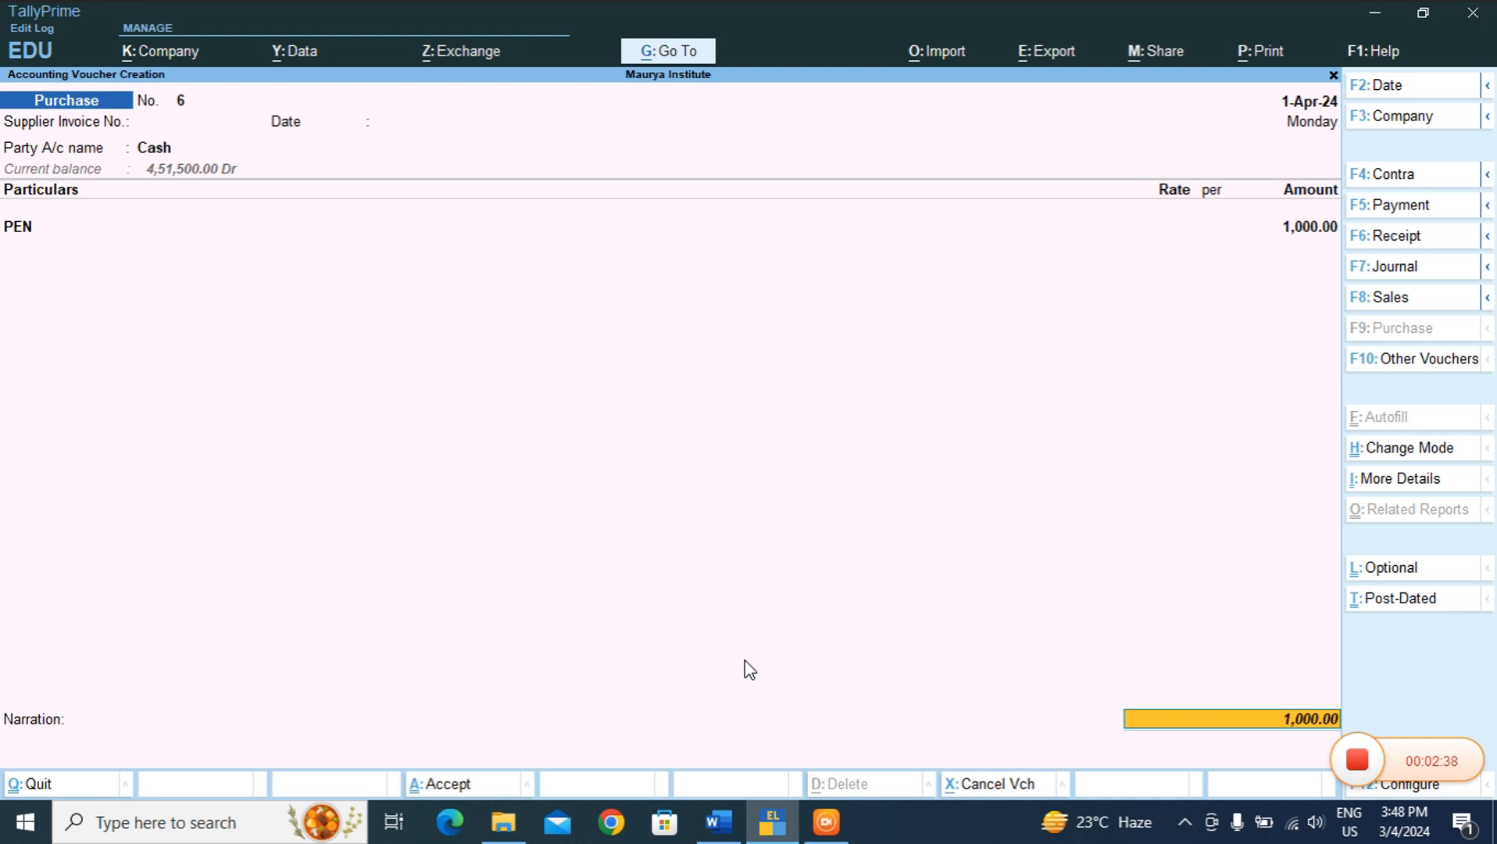
pyautogui.press('Escape')
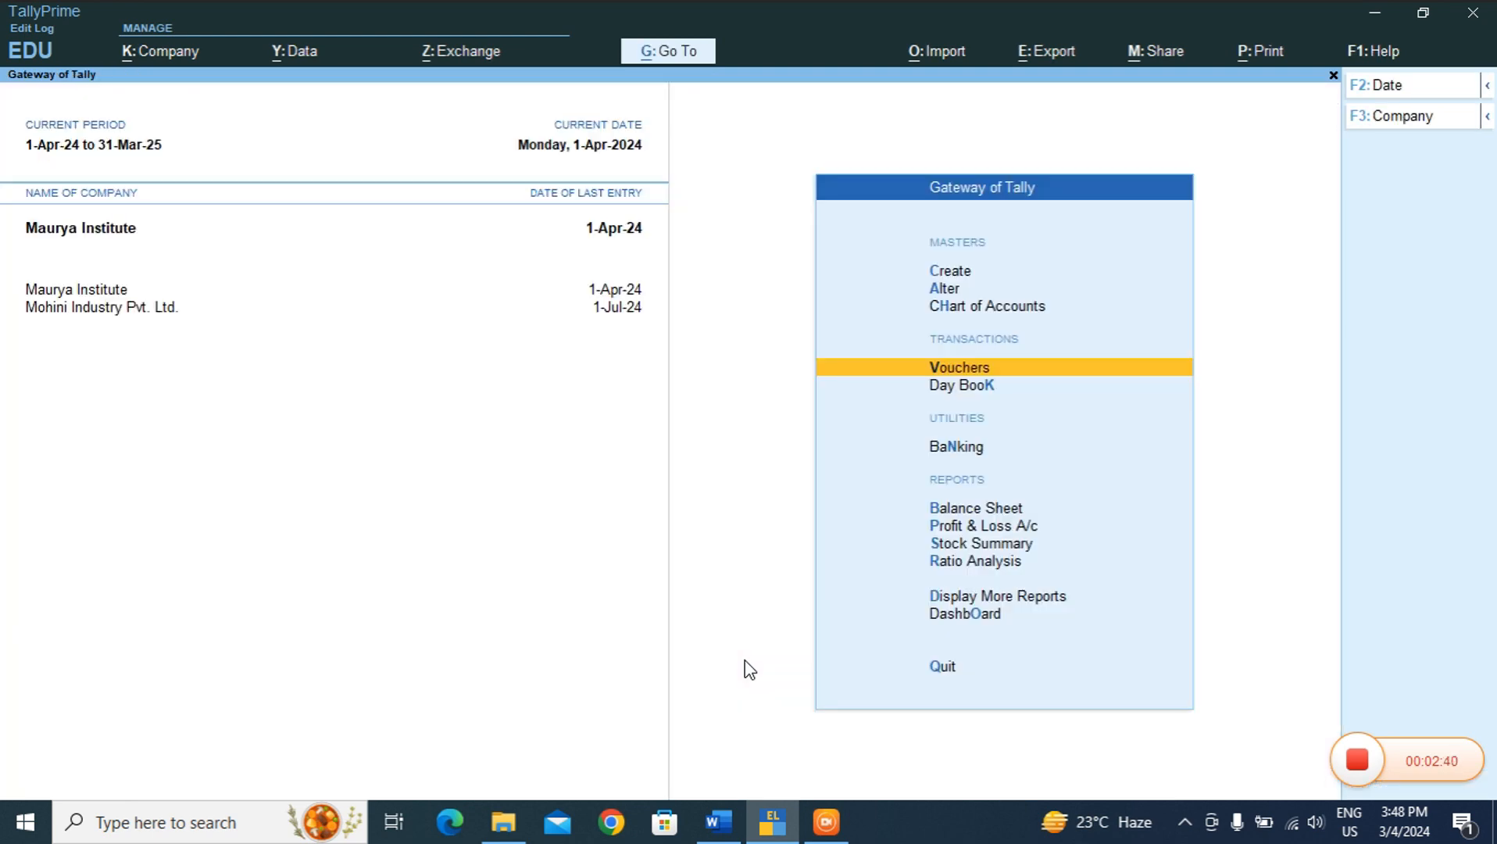
# - Check the Word purchase list, return to TallyPrime and start a Stationary ledger under Indirect Expenses with inventory values affected set to Yes
pyautogui.click(718, 821)
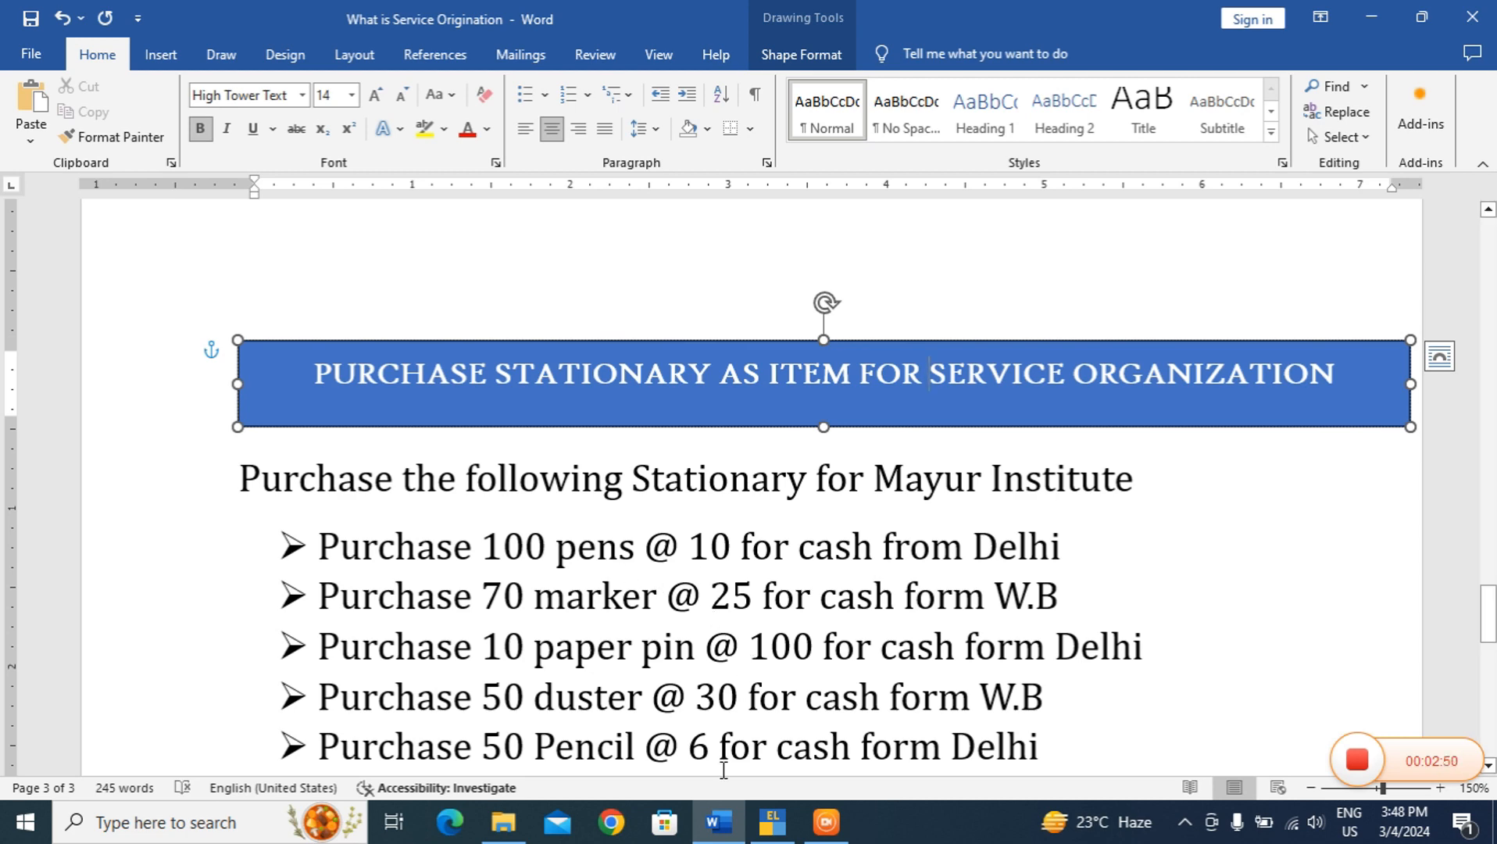
pyautogui.click(772, 820)
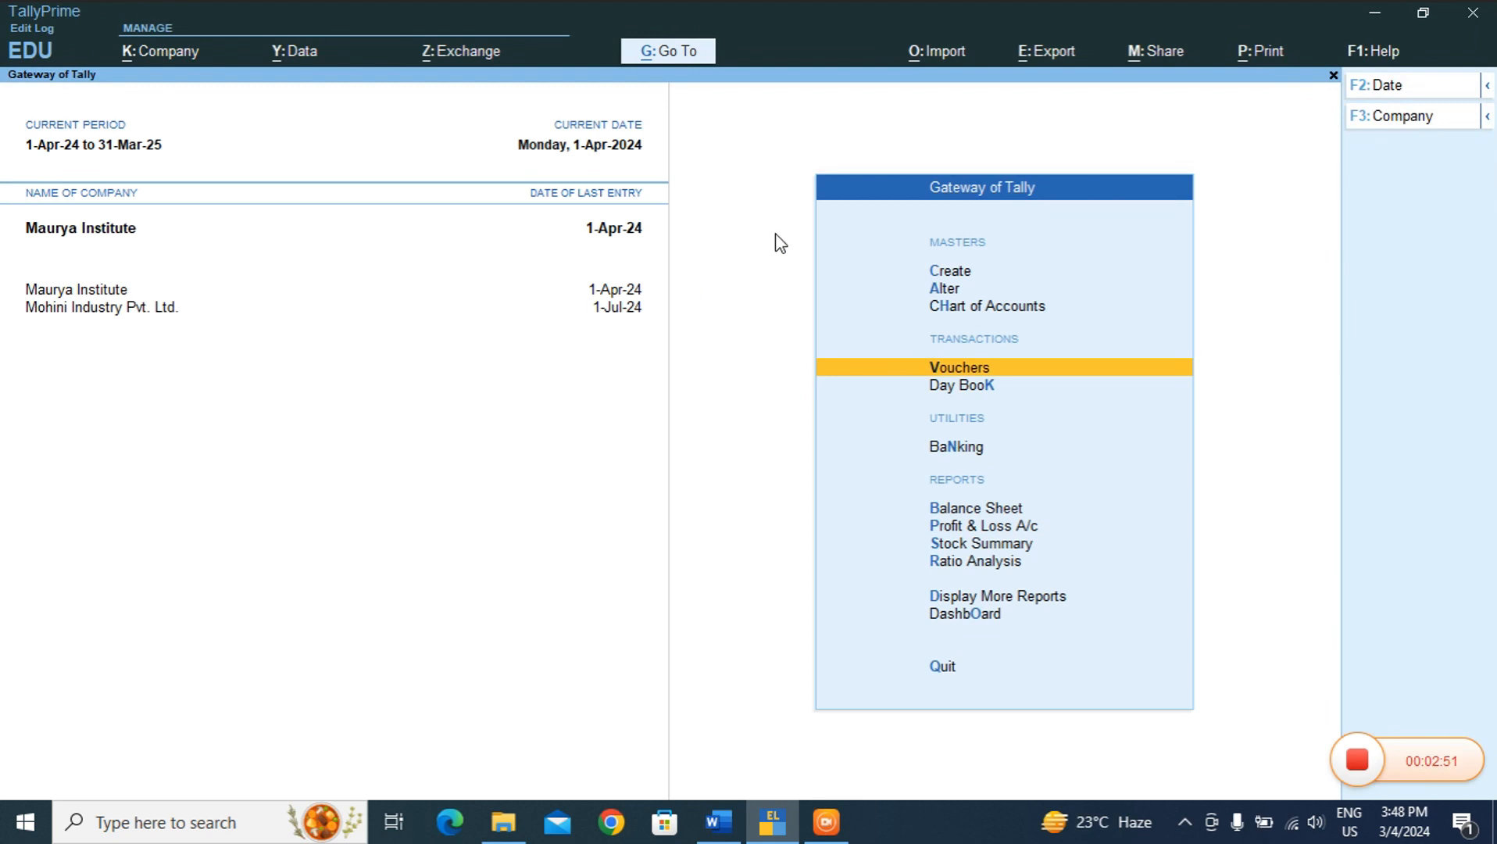
pyautogui.click(944, 272)
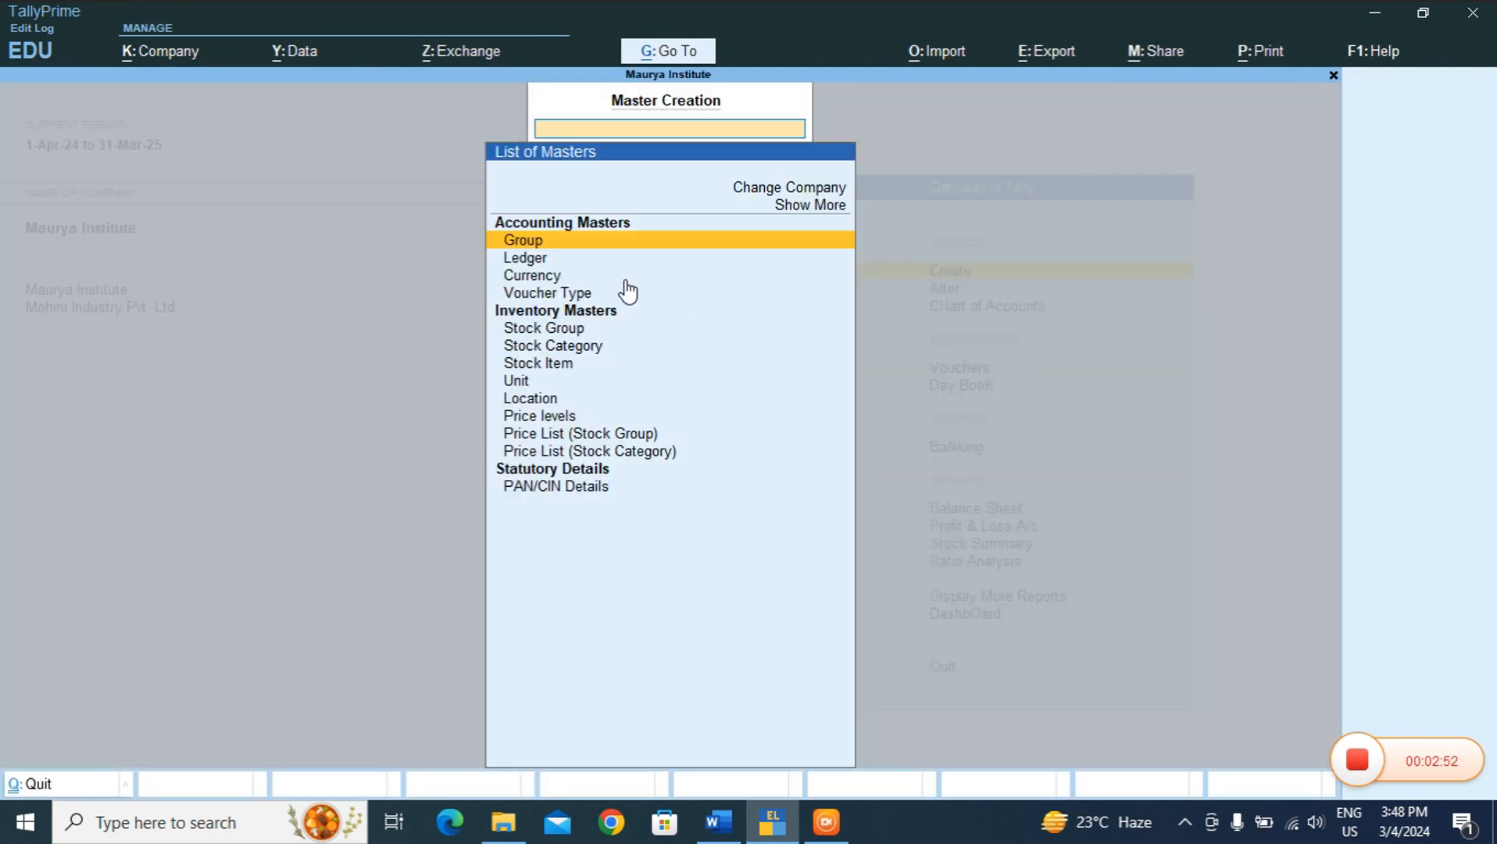
pyautogui.click(539, 264)
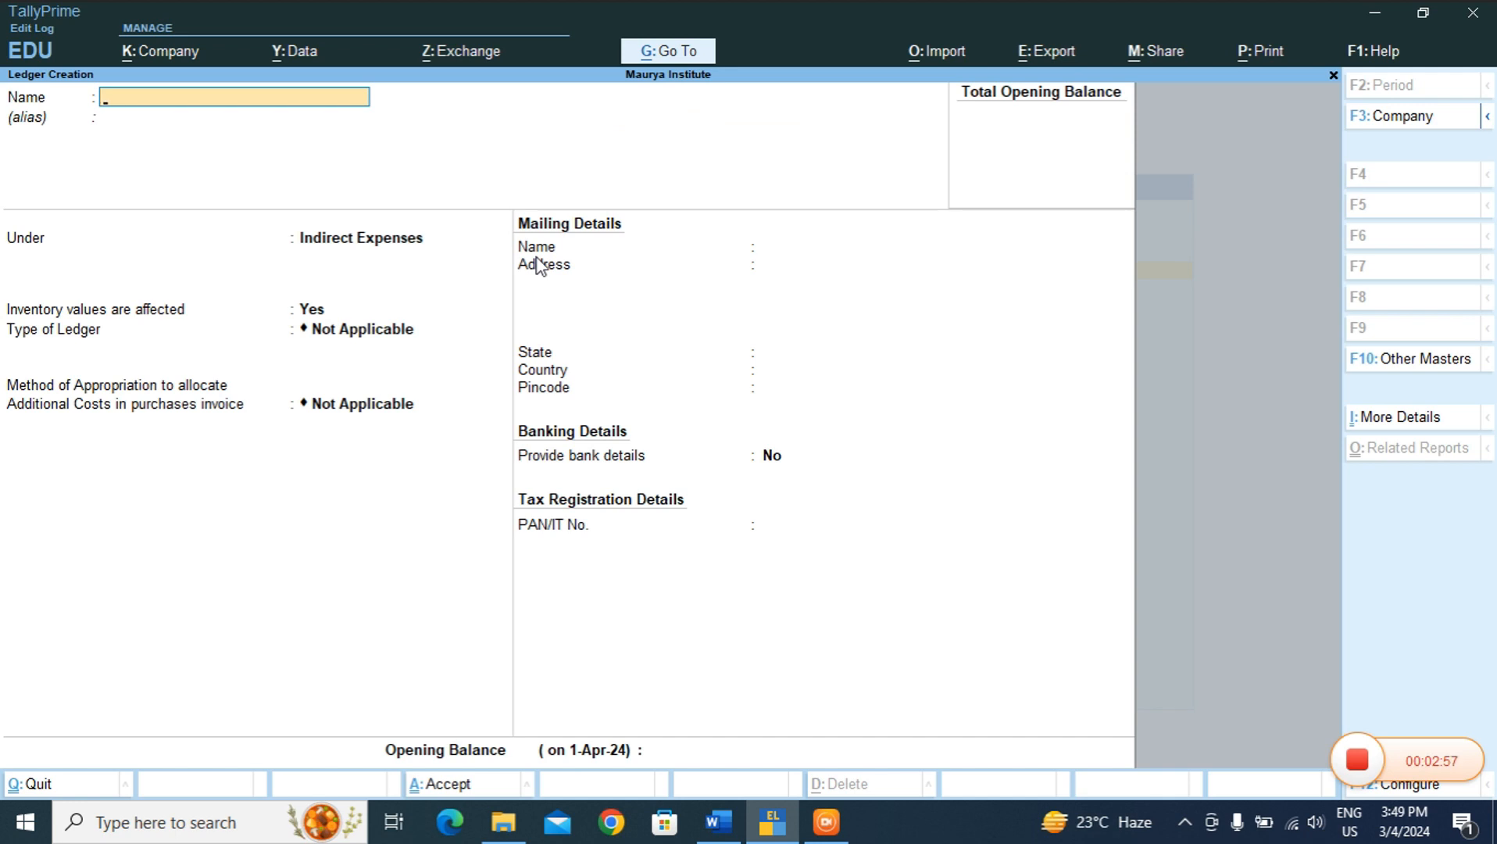
pyautogui.write('Stationary')
pyautogui.press('Return')
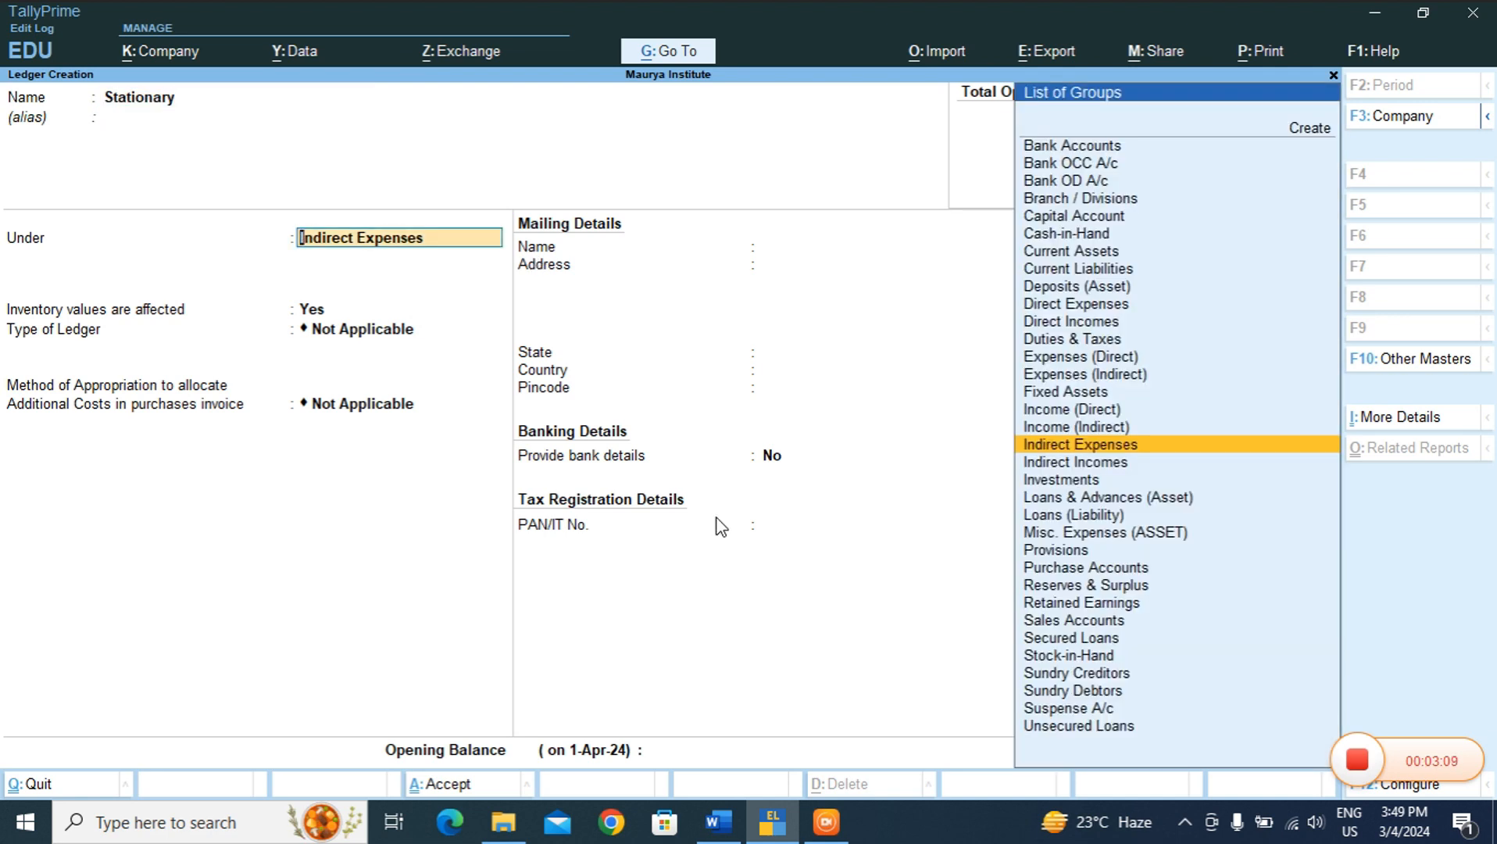
pyautogui.press('Return')
pyautogui.press('Return')
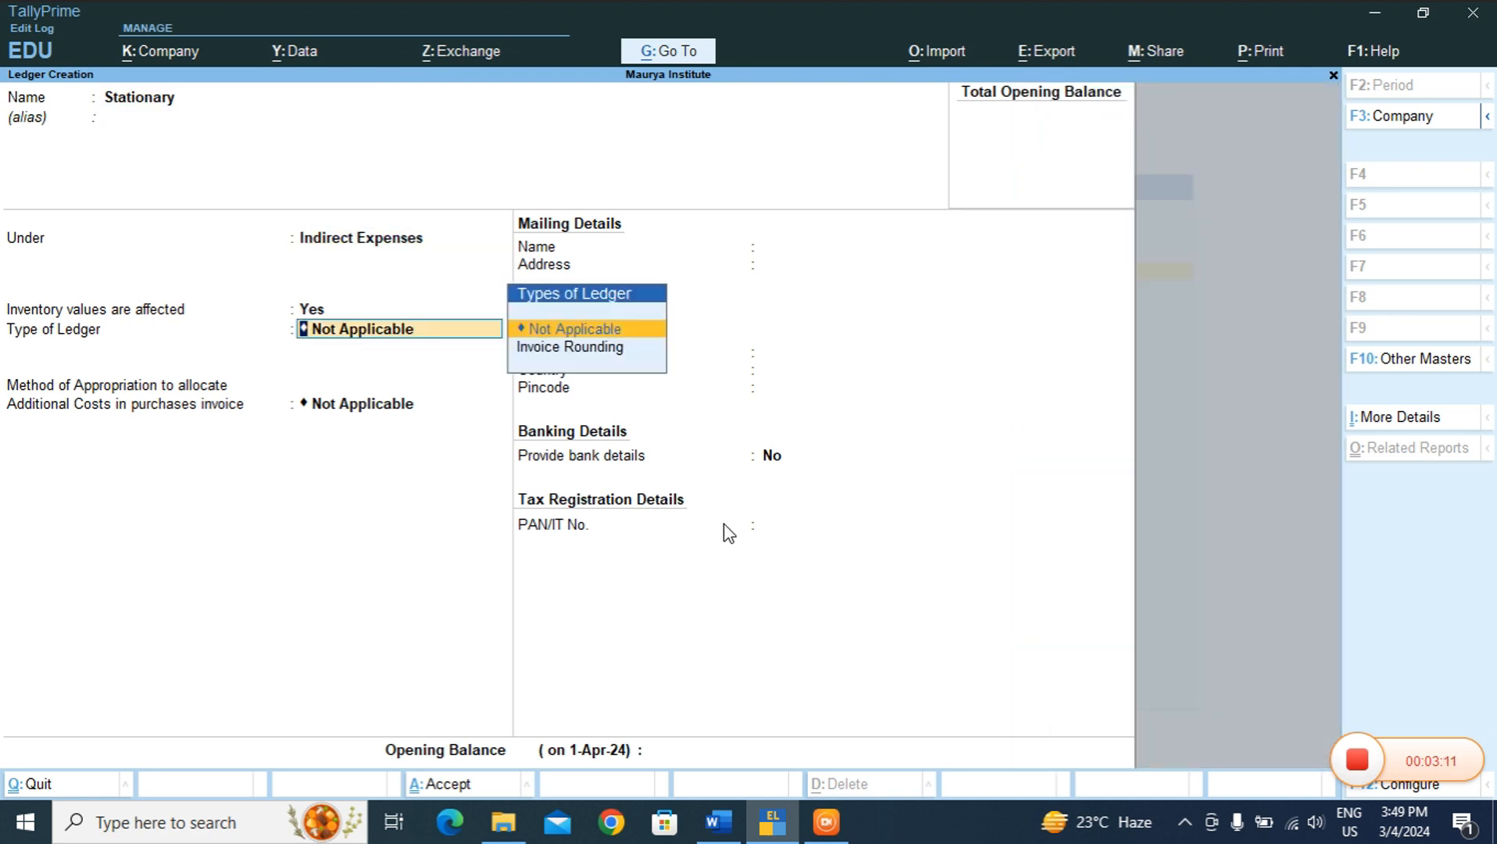
pyautogui.press('Return')
pyautogui.press('Return')
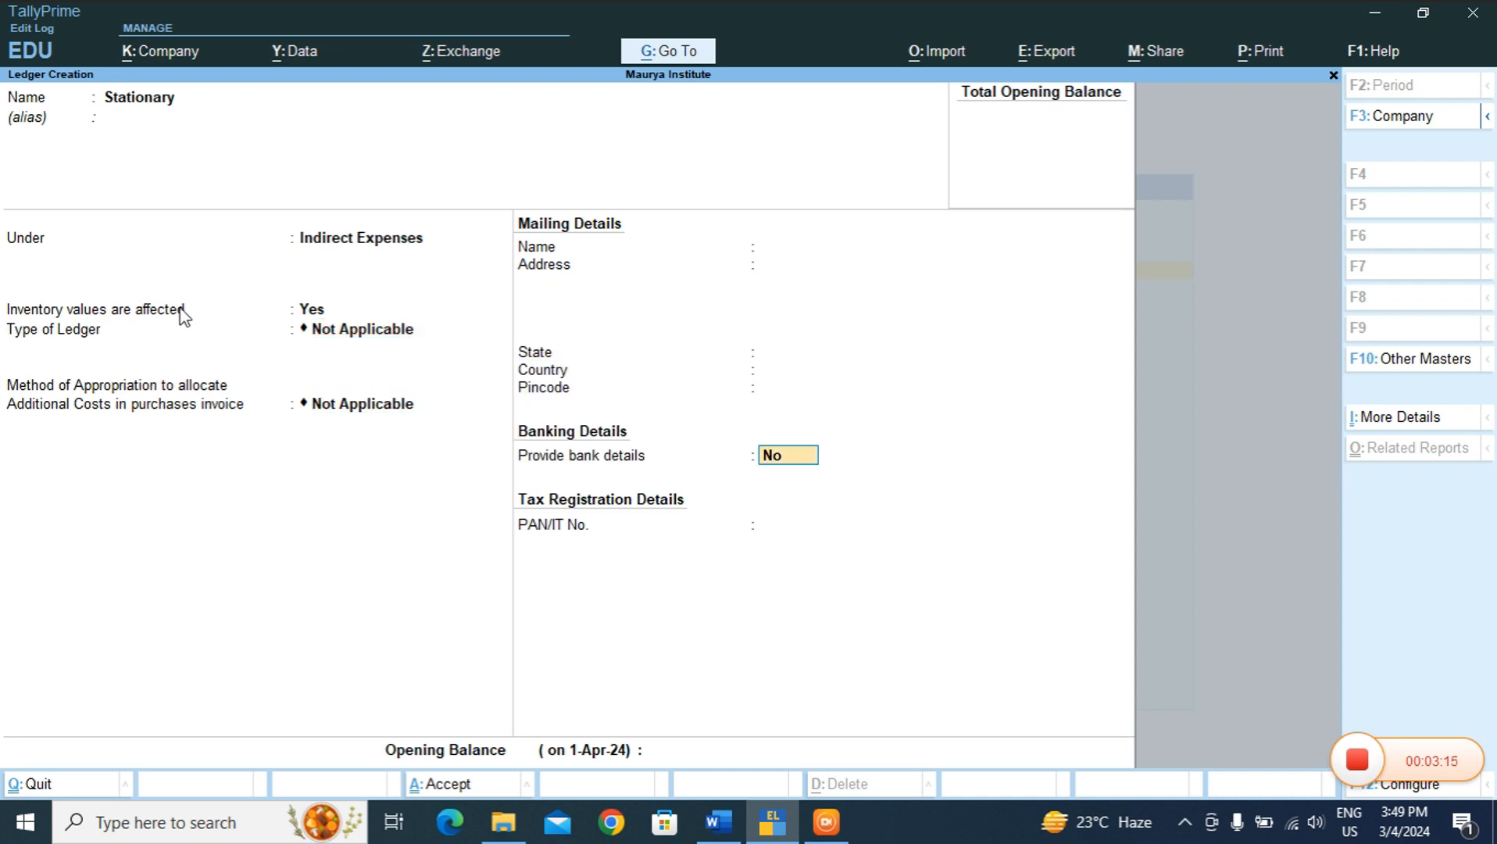
# - Keep Use Inventory Allocations for Ledgers at Yes in the ledger configuration, save the Stationary ledger and return to the Gateway of Tally
pyautogui.press('F12')
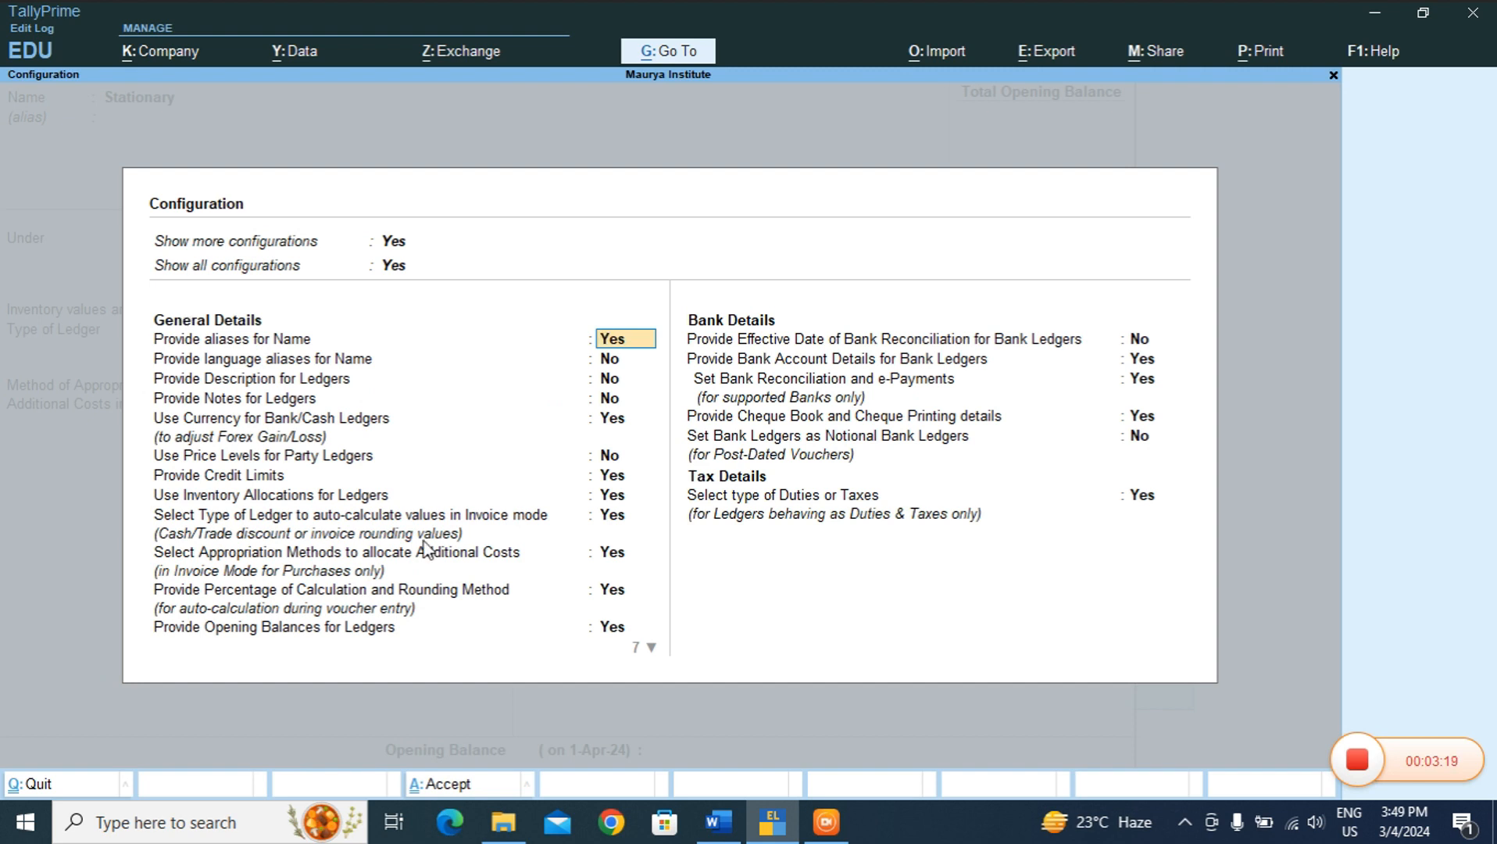
pyautogui.press('Return')
pyautogui.press('Return')
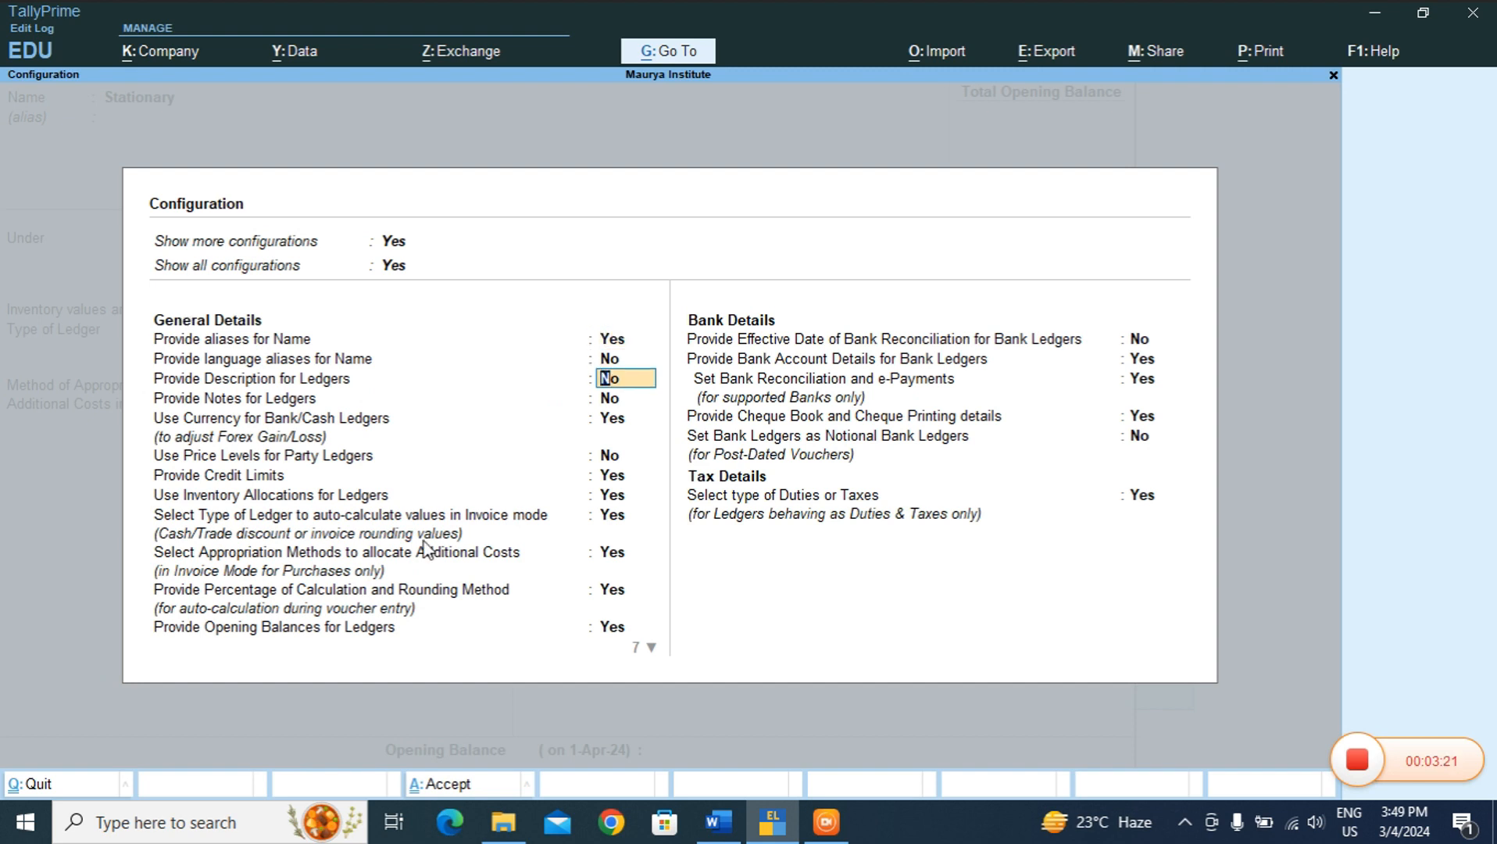
pyautogui.press('Return')
pyautogui.press('Return')
pyautogui.press('Return')
pyautogui.press('Return')
pyautogui.press('Return')
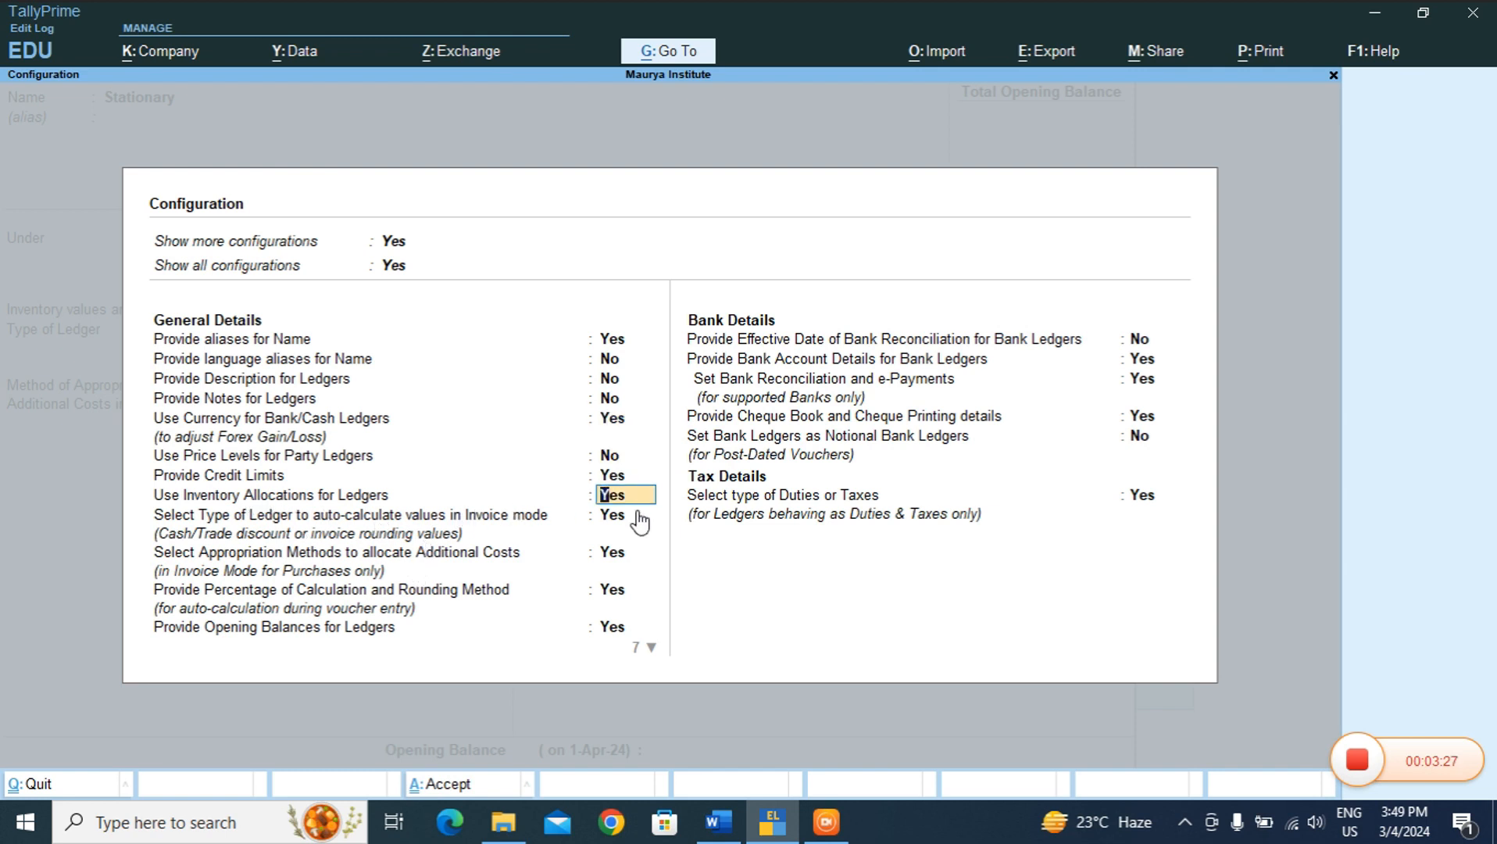
pyautogui.hotkey('ctrl', 'a')
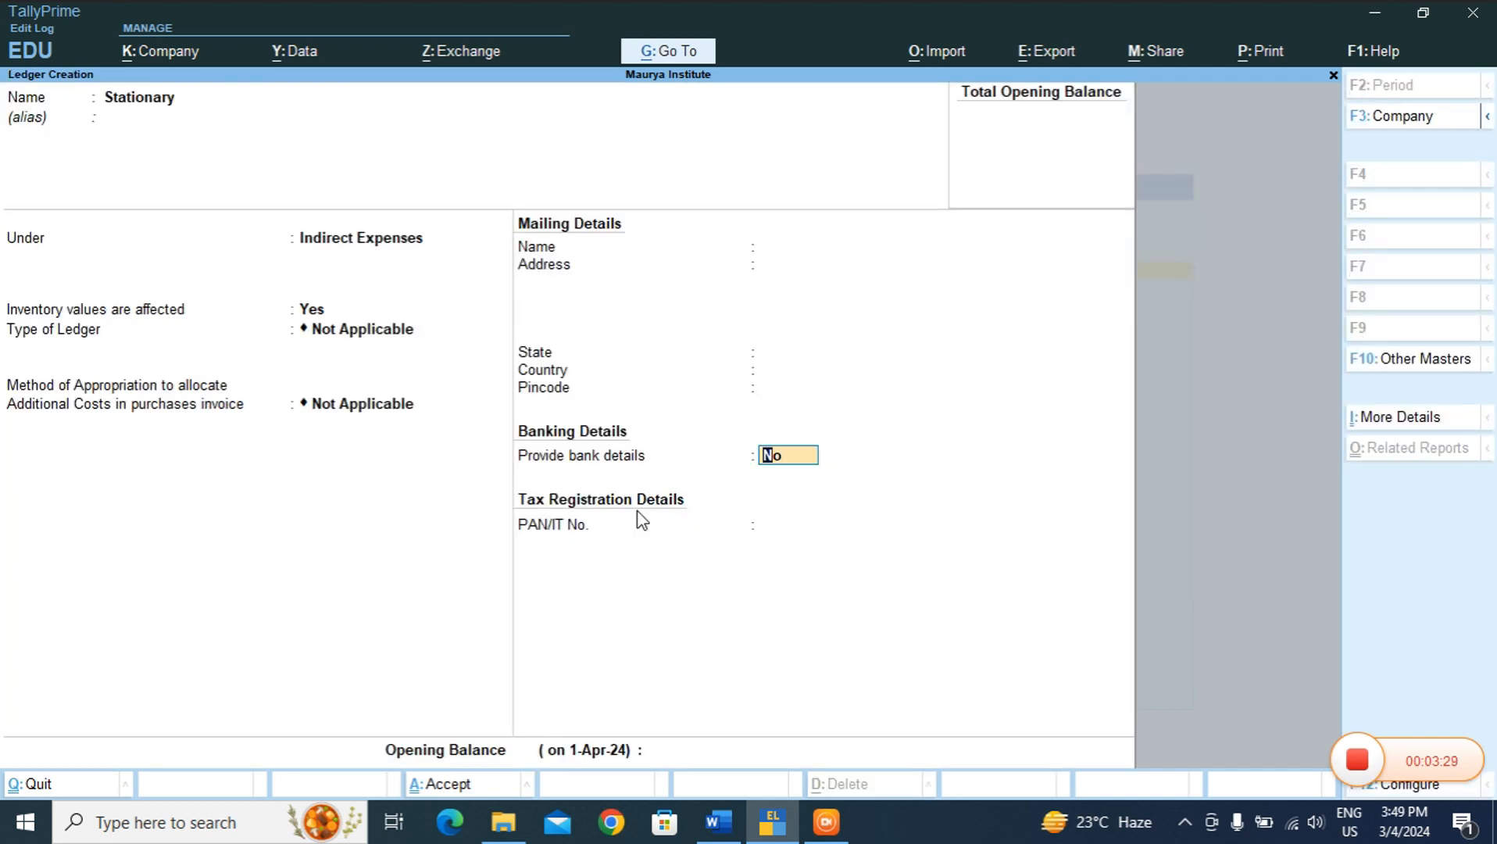
pyautogui.hotkey('ctrl', 'a')
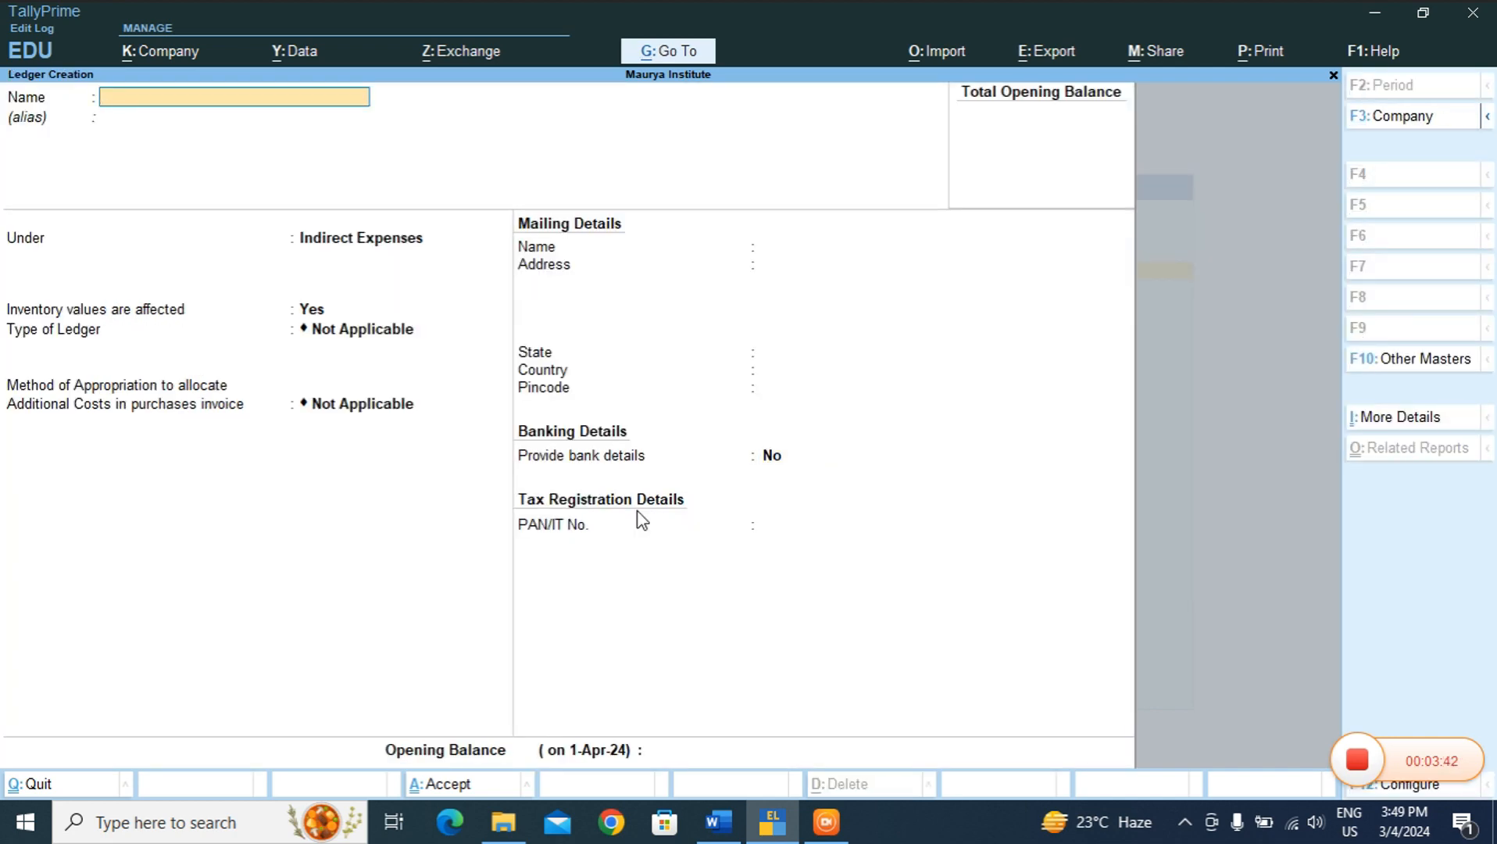
pyautogui.press('Escape')
pyautogui.press('y')
pyautogui.press('Escape')
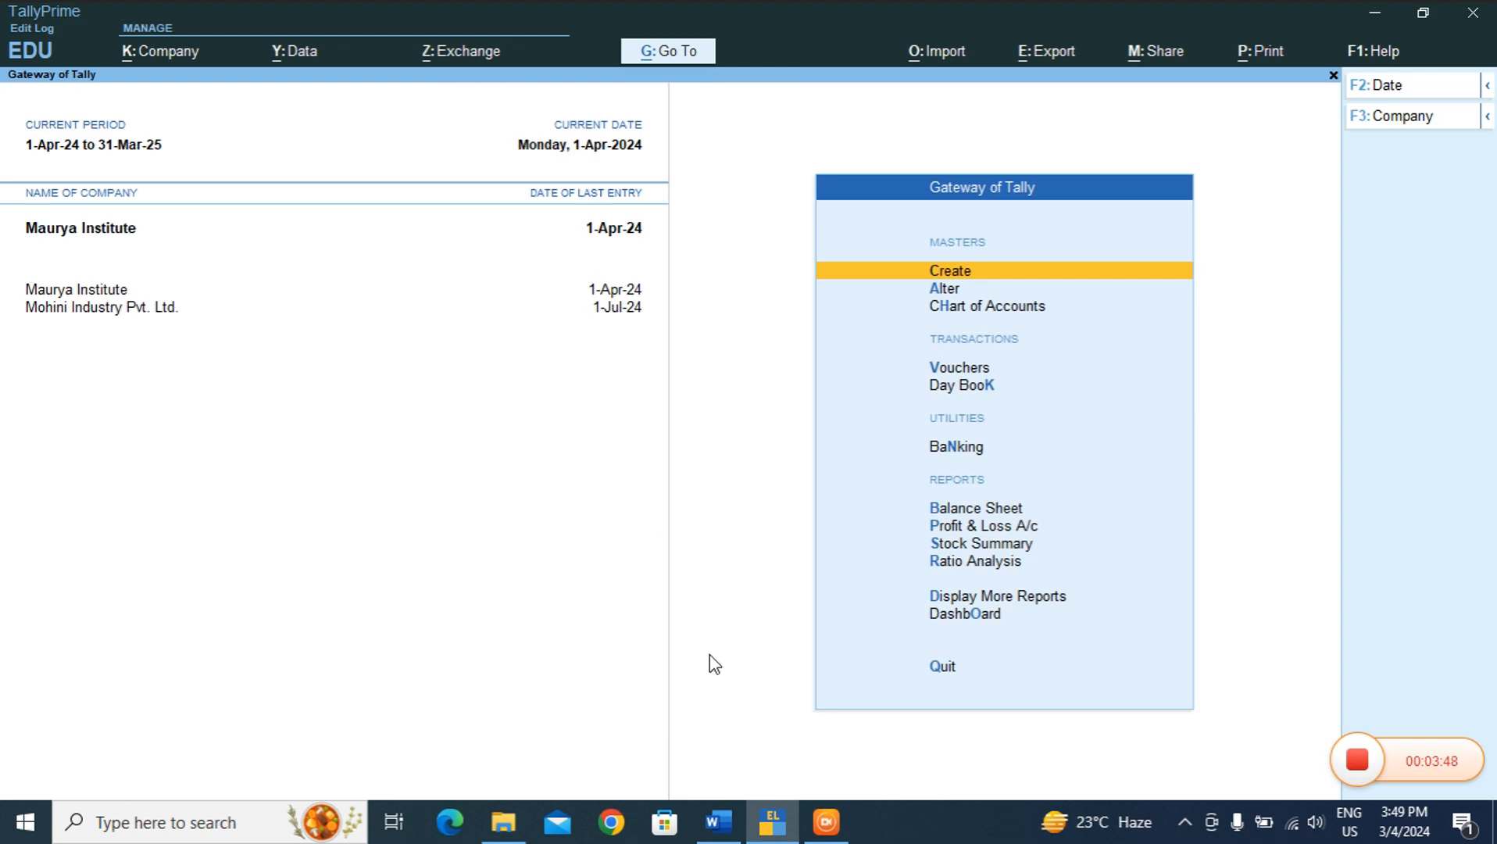
# - Check the pen purchase in the Word list and return to TallyPrime to start a new stock item
pyautogui.click(716, 821)
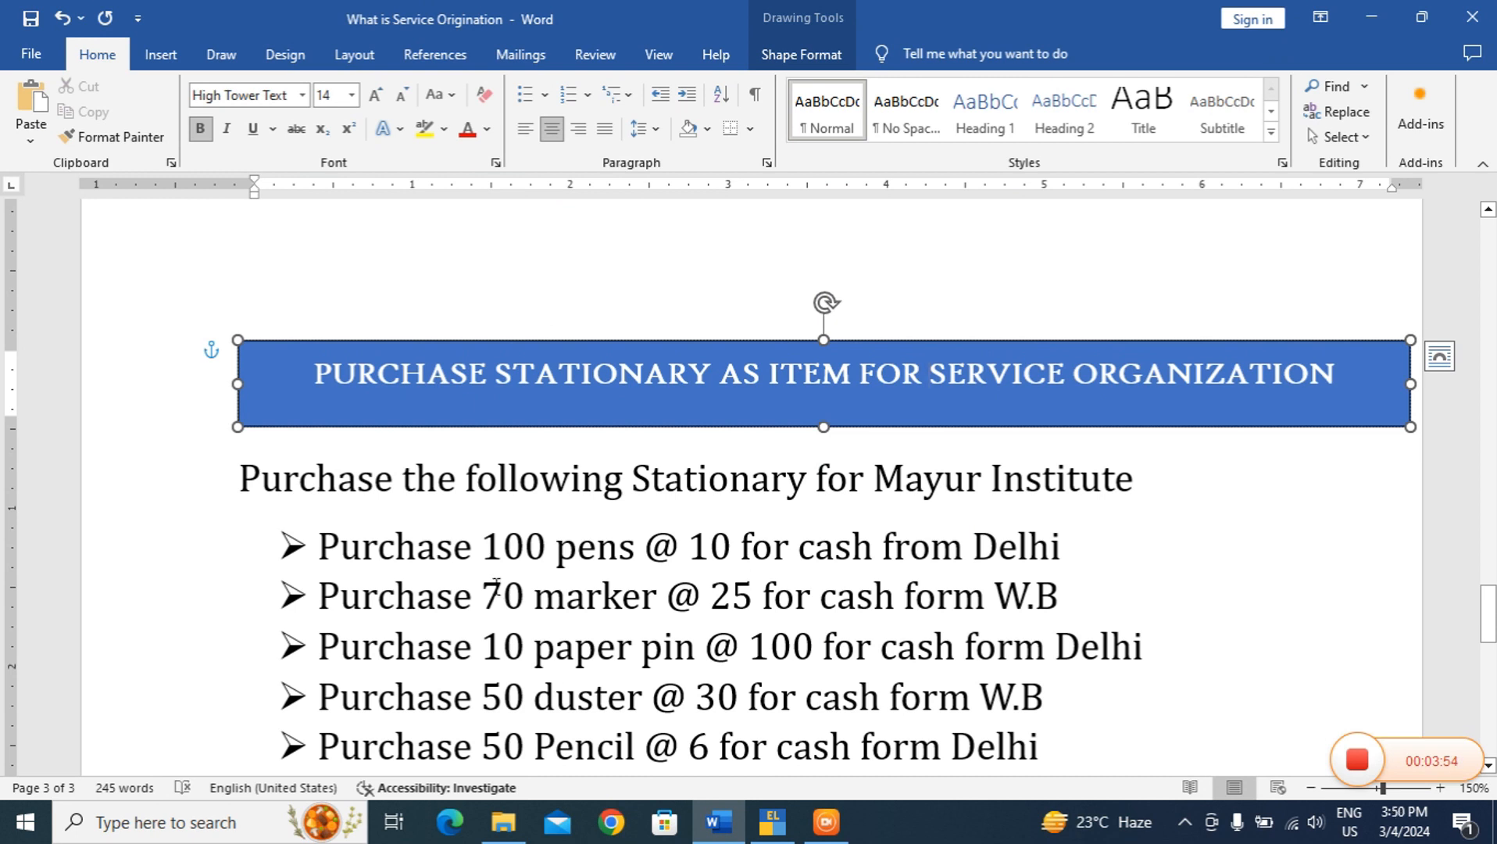
pyautogui.moveTo(776, 833)
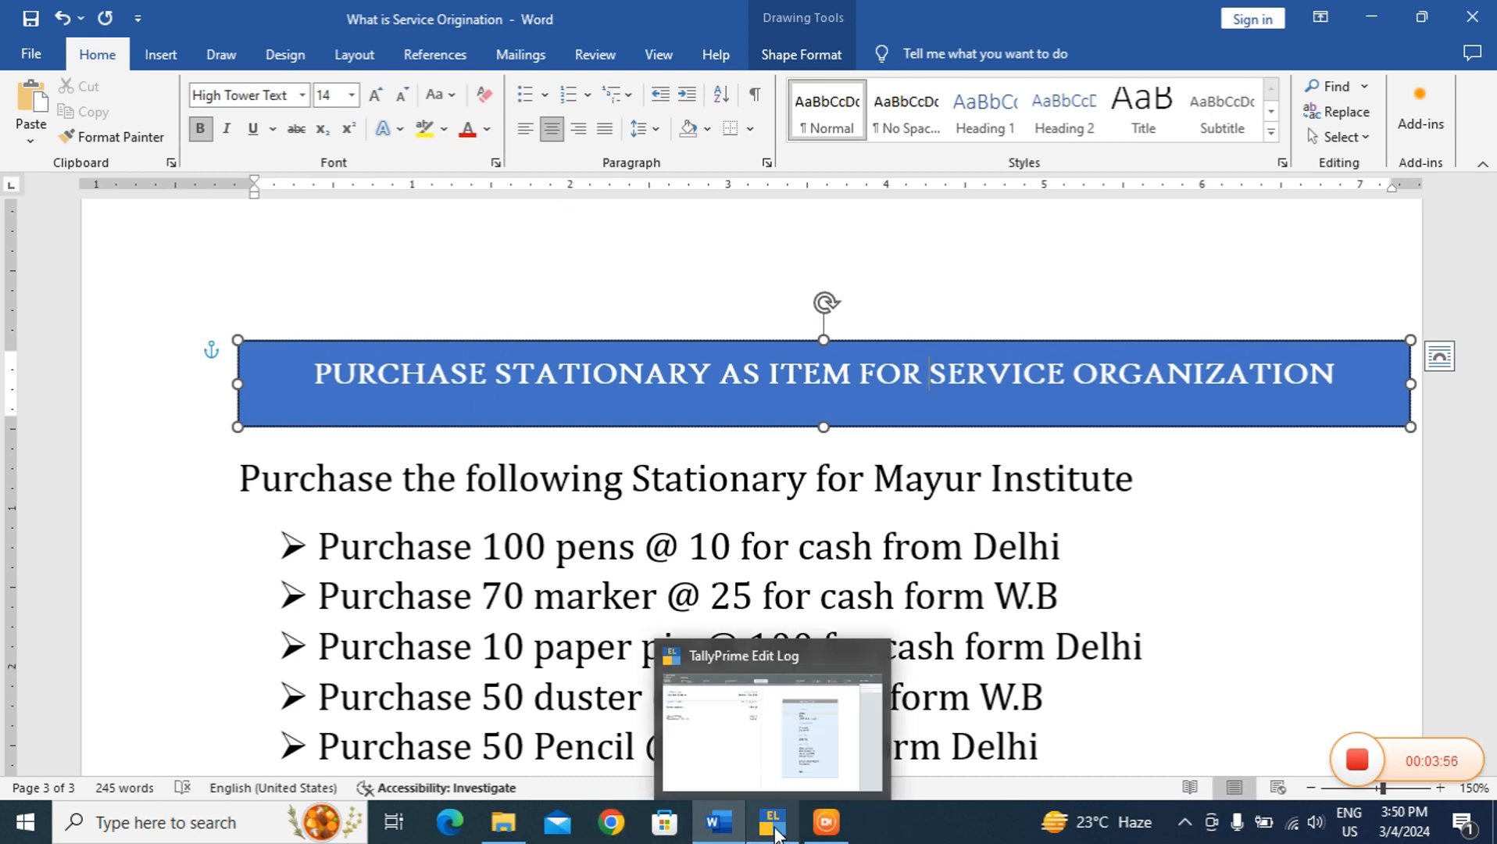
pyautogui.click(758, 757)
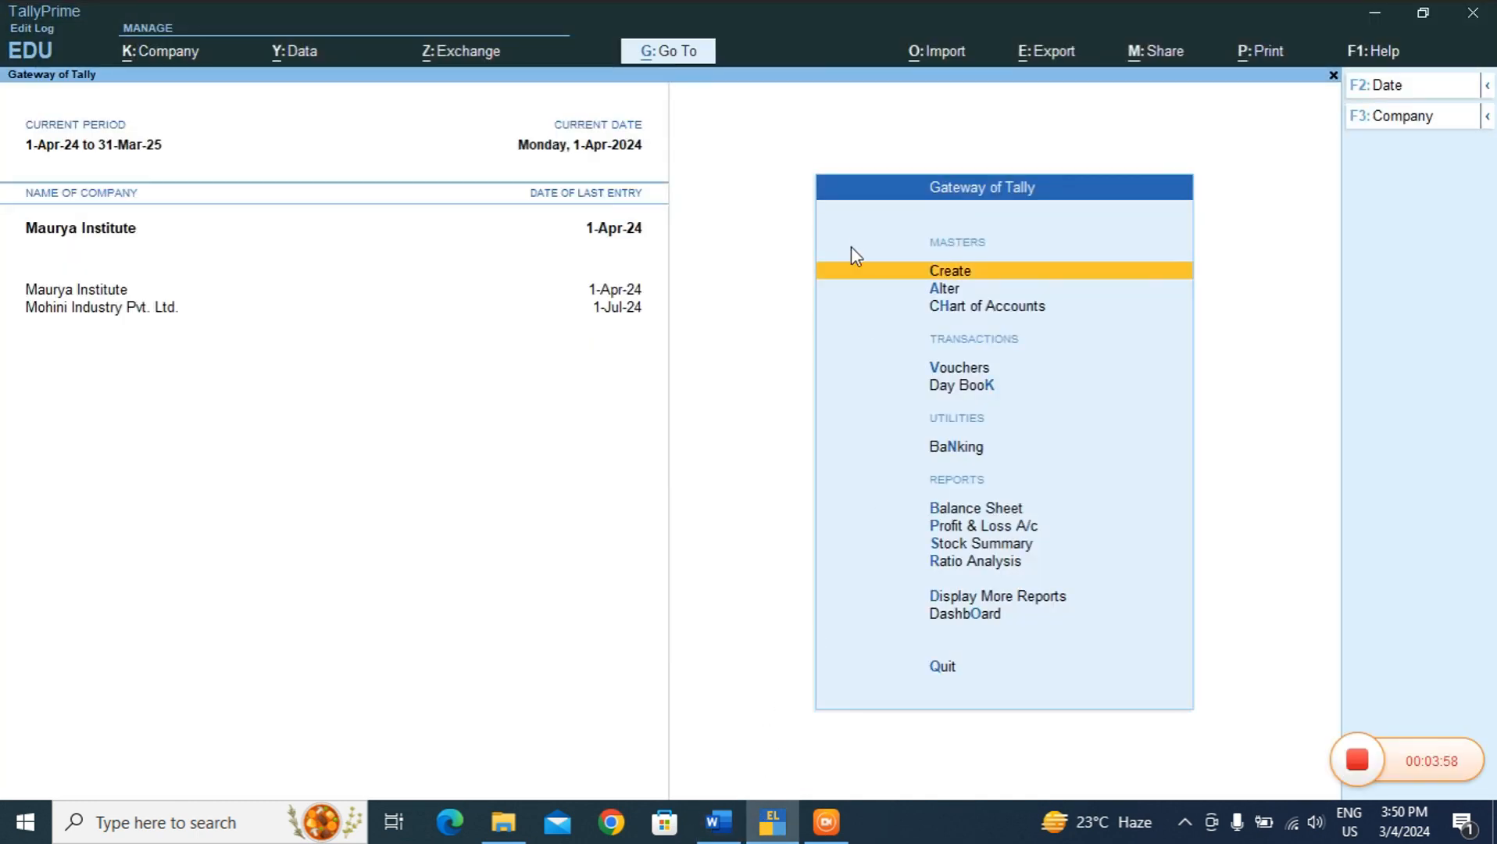
pyautogui.press('Return')
pyautogui.press('Down')
pyautogui.press('Down')
pyautogui.press('Down')
pyautogui.press('Down')
pyautogui.press('Down')
pyautogui.press('Down')
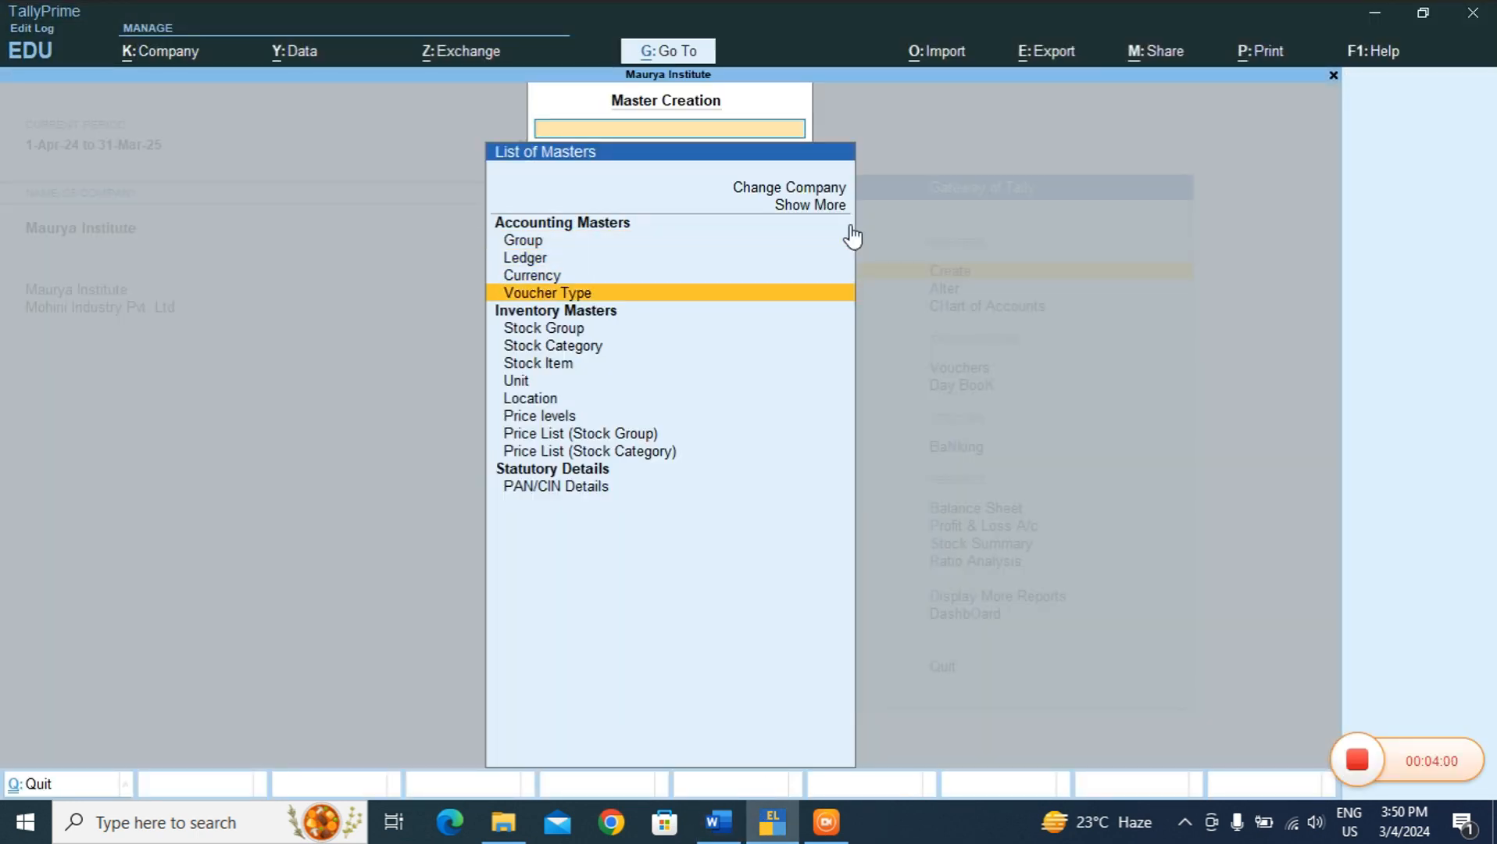
pyautogui.press('Return')
# - Name the stock item Pen under Primary with no category, and set its units to Nos without alternate units
pyautogui.write('Pen')
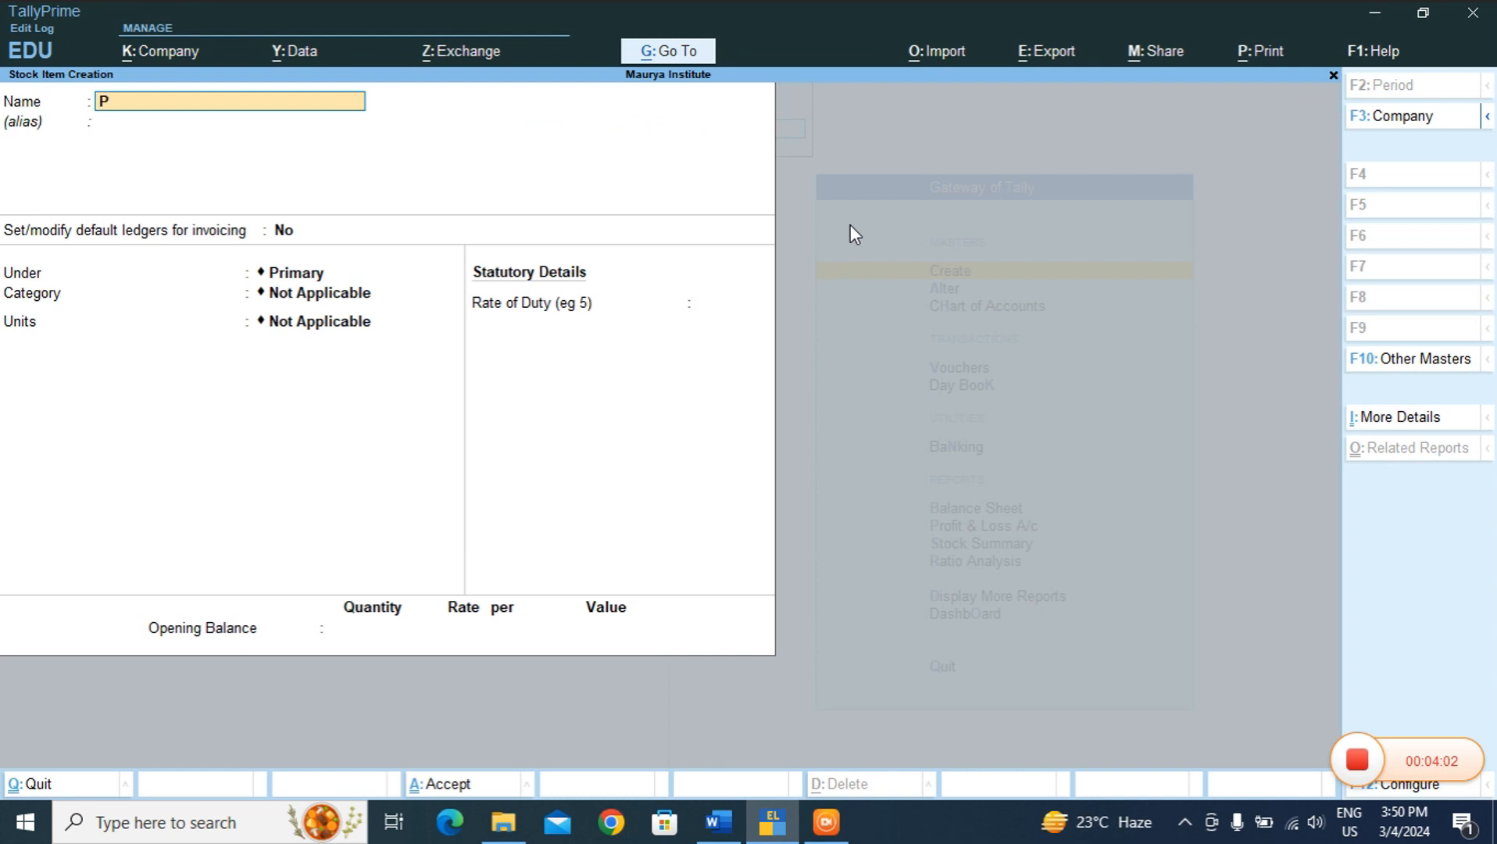
pyautogui.press('Return')
pyautogui.press('Return')
pyautogui.press('Return')
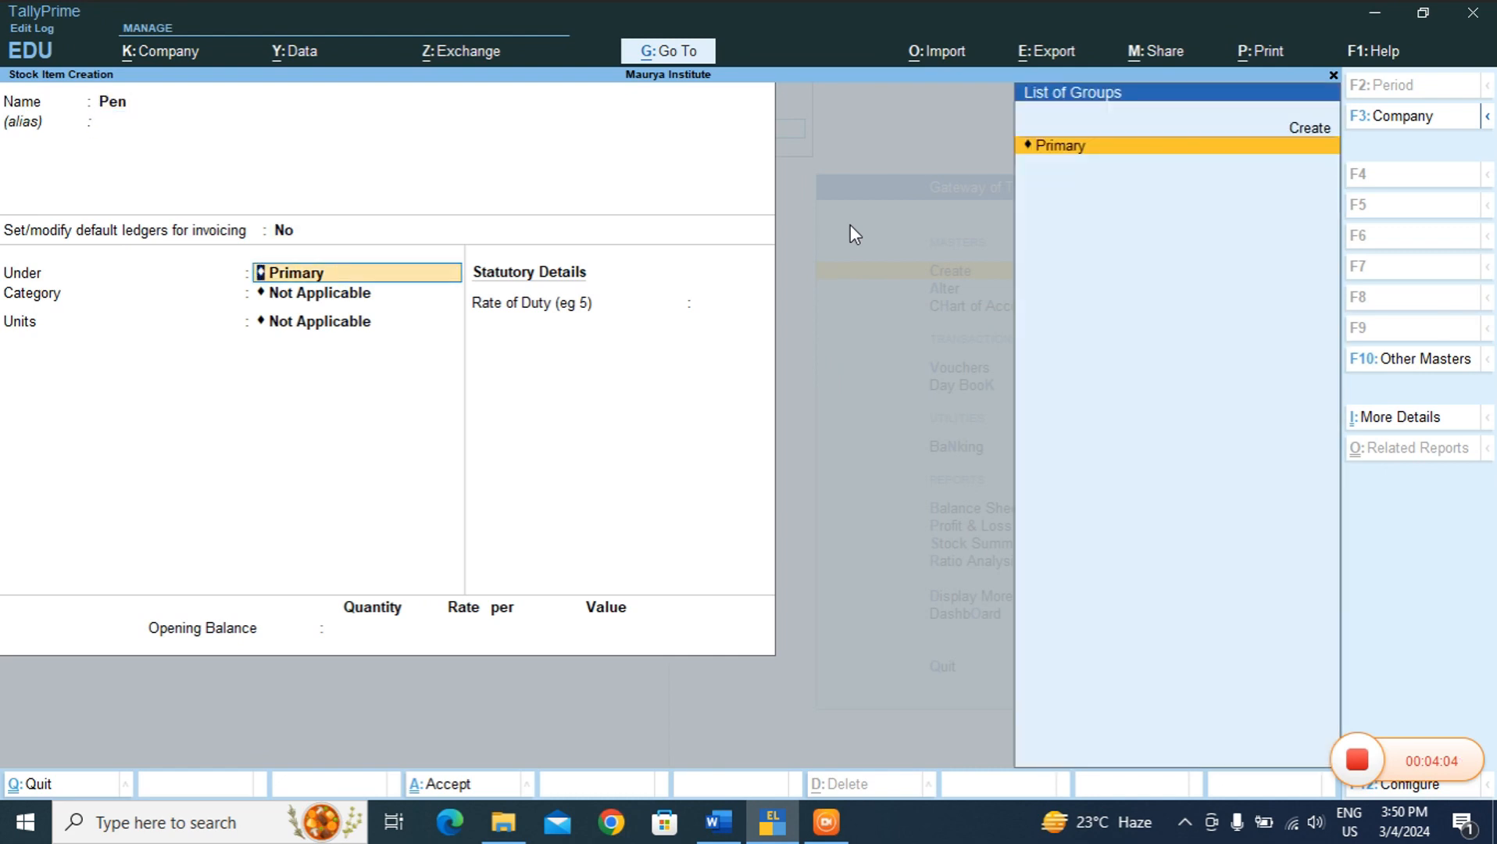
pyautogui.press('Return')
pyautogui.press('Return')
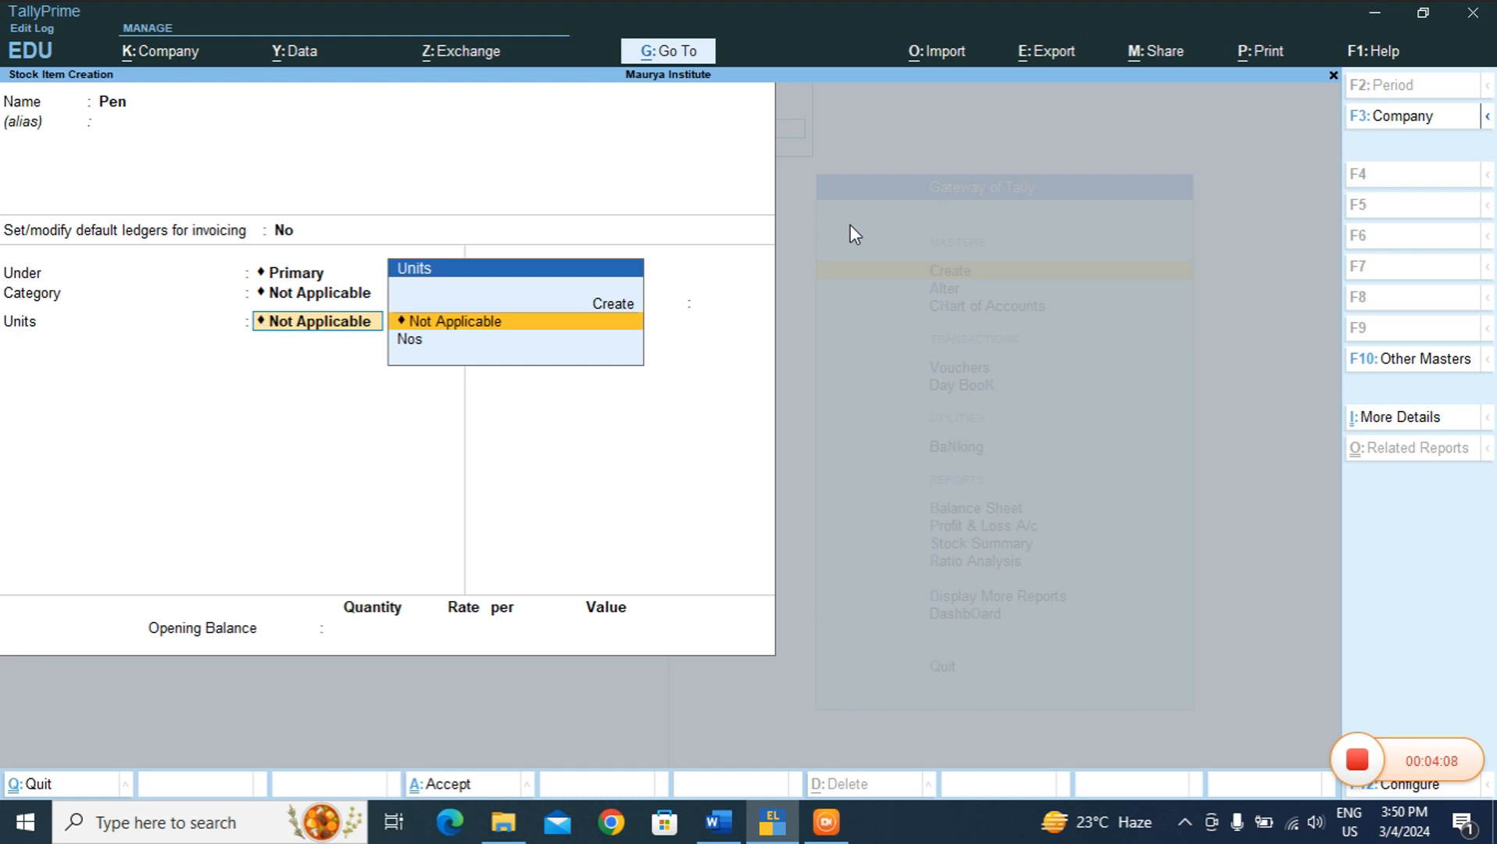
pyautogui.press('Down')
pyautogui.press('Return')
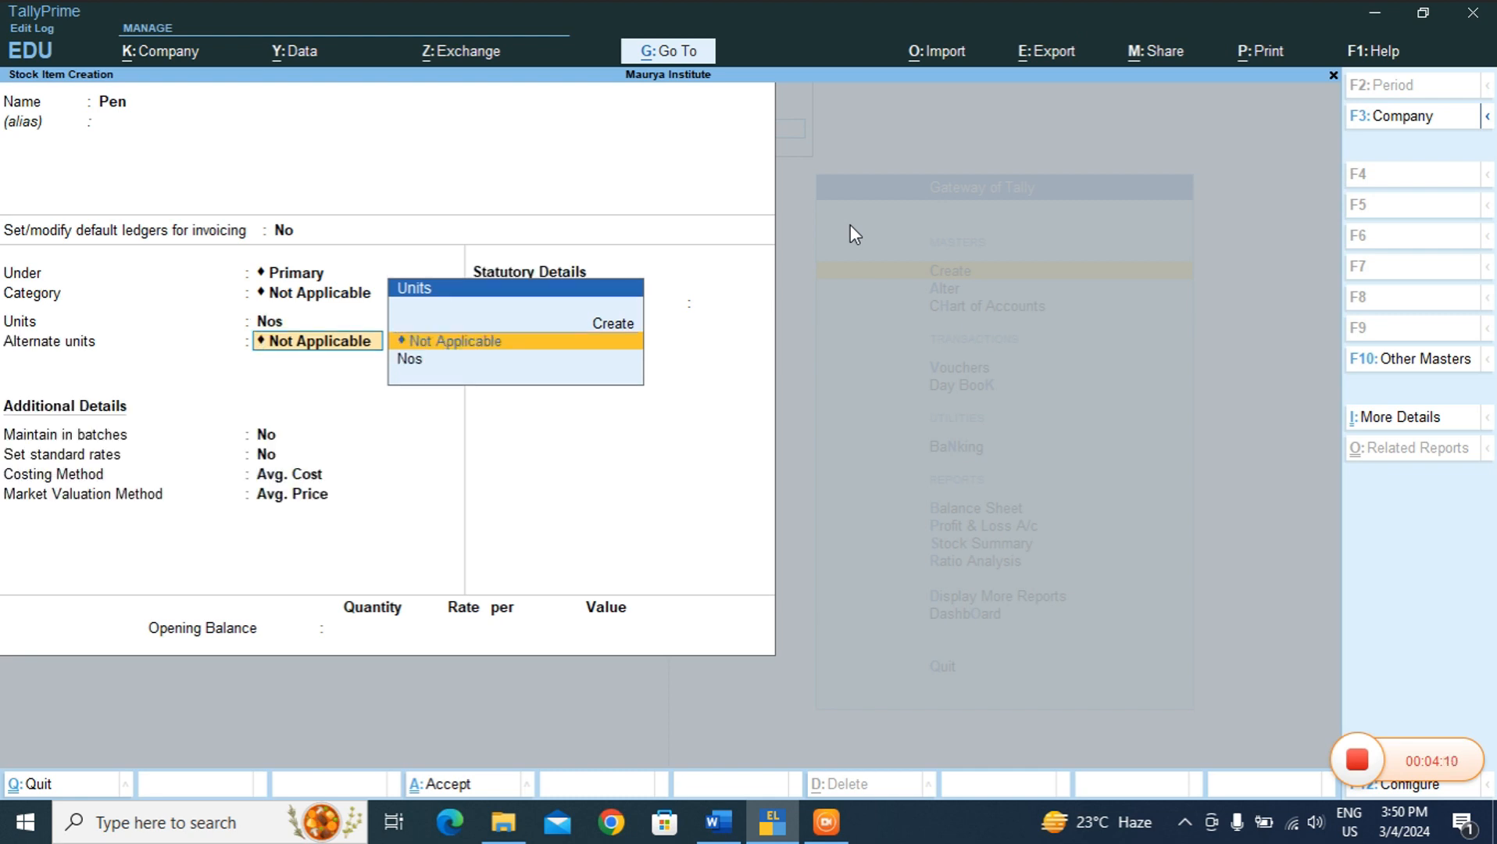
pyautogui.press('Return')
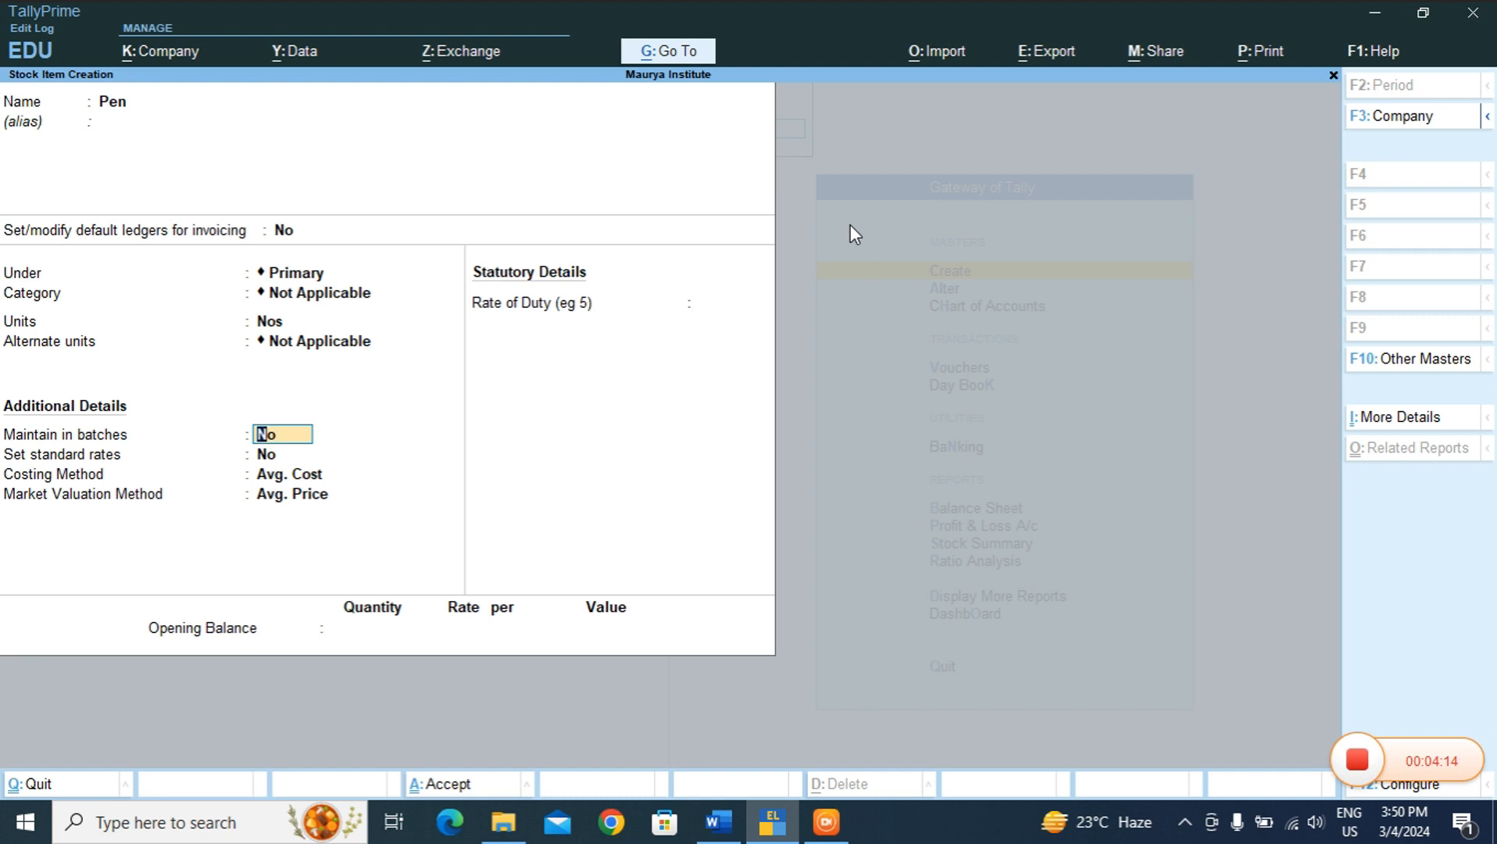
# - Set Pen's costing method to At Zero Cost, keeping batches and standard rates at No and market valuation at Avg. Price
pyautogui.press('Return')
pyautogui.press('Return')
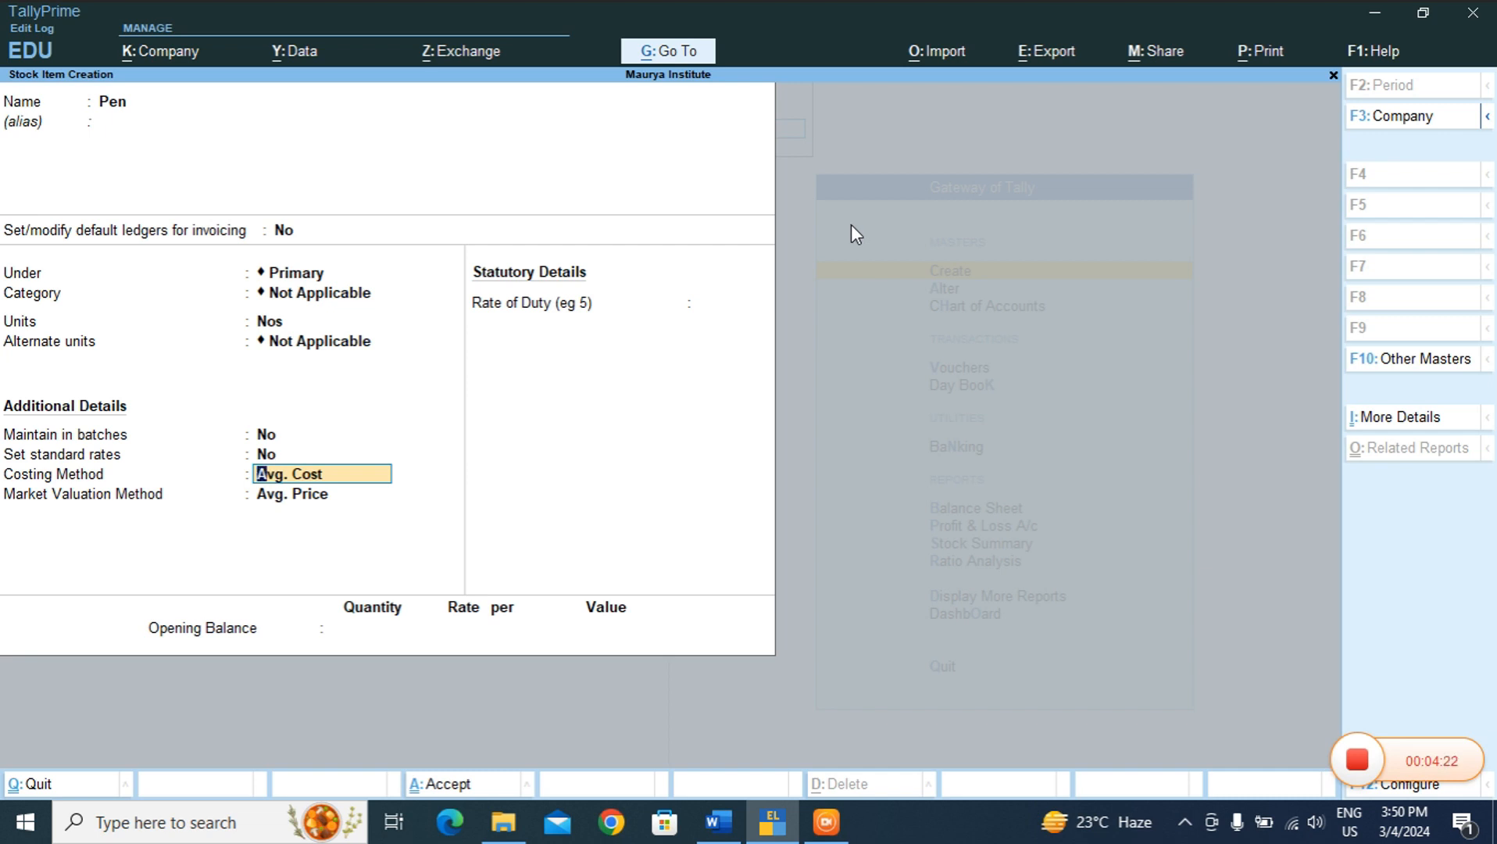
pyautogui.press('BackSpace')
pyautogui.press('Down')
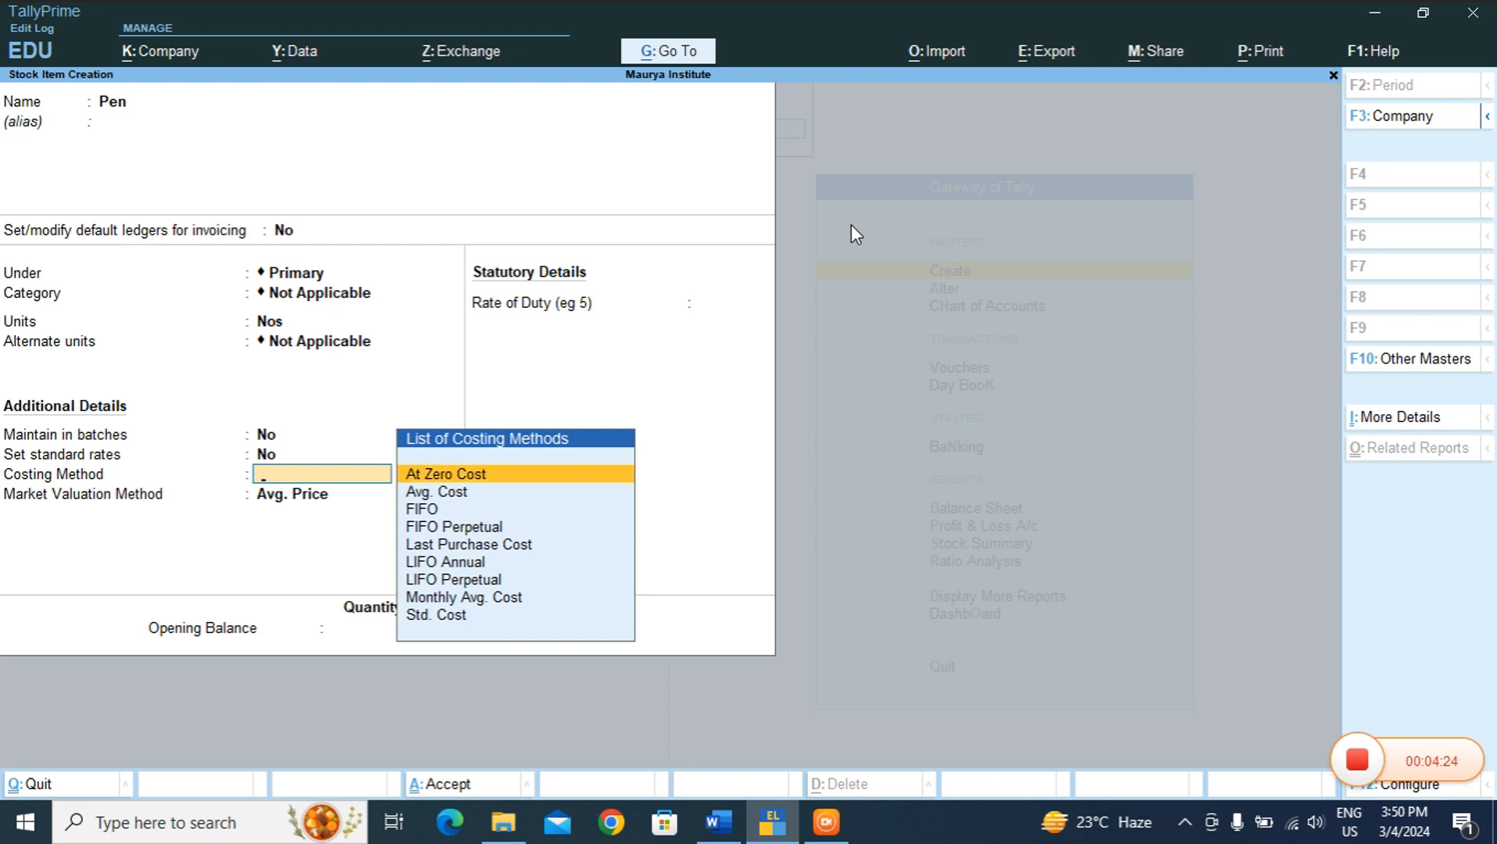
pyautogui.press('Return')
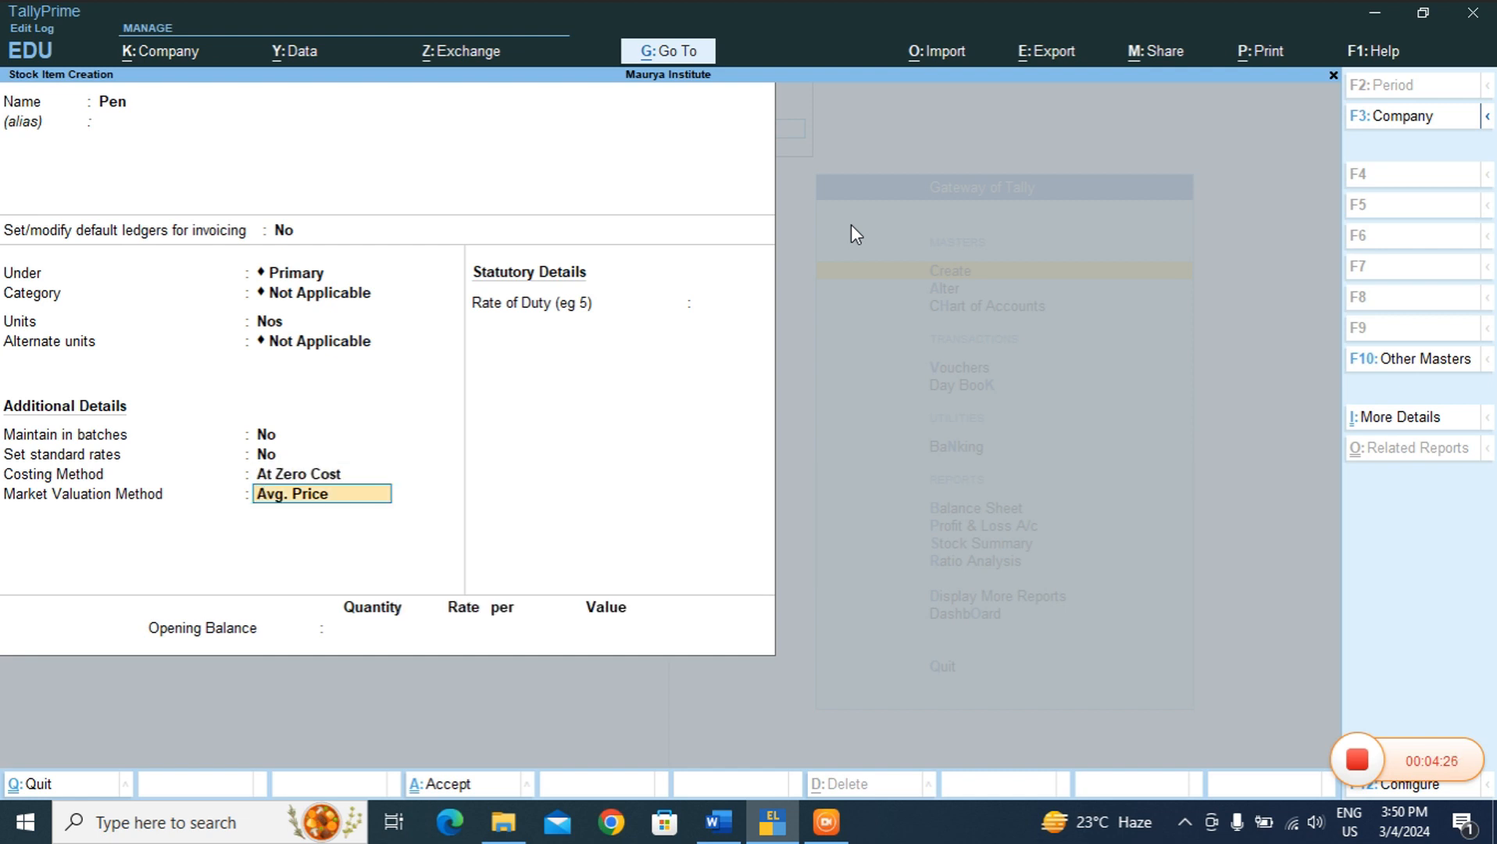
pyautogui.press('BackSpace')
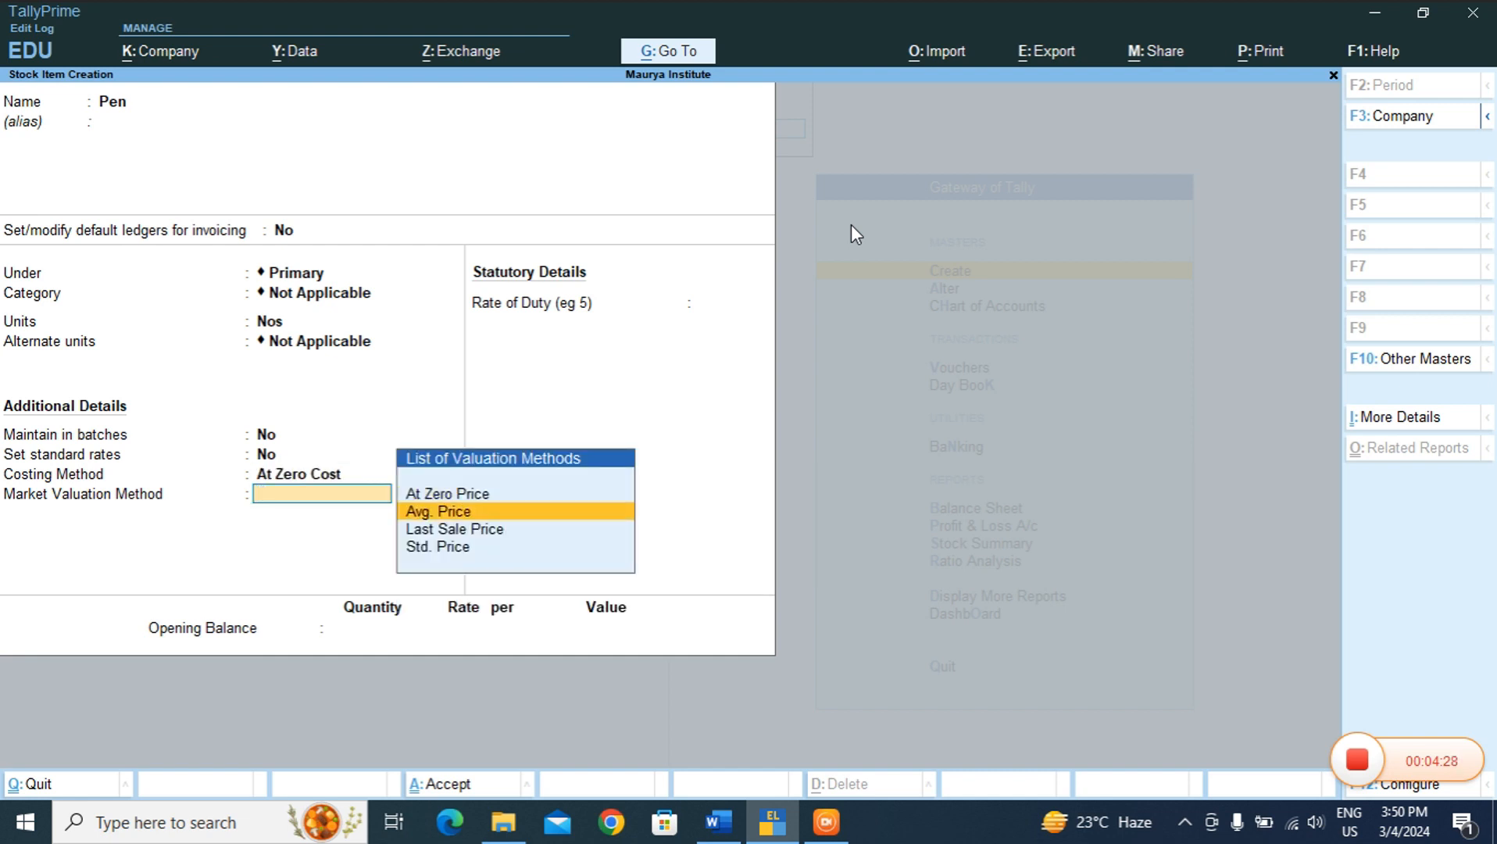
pyautogui.press('Return')
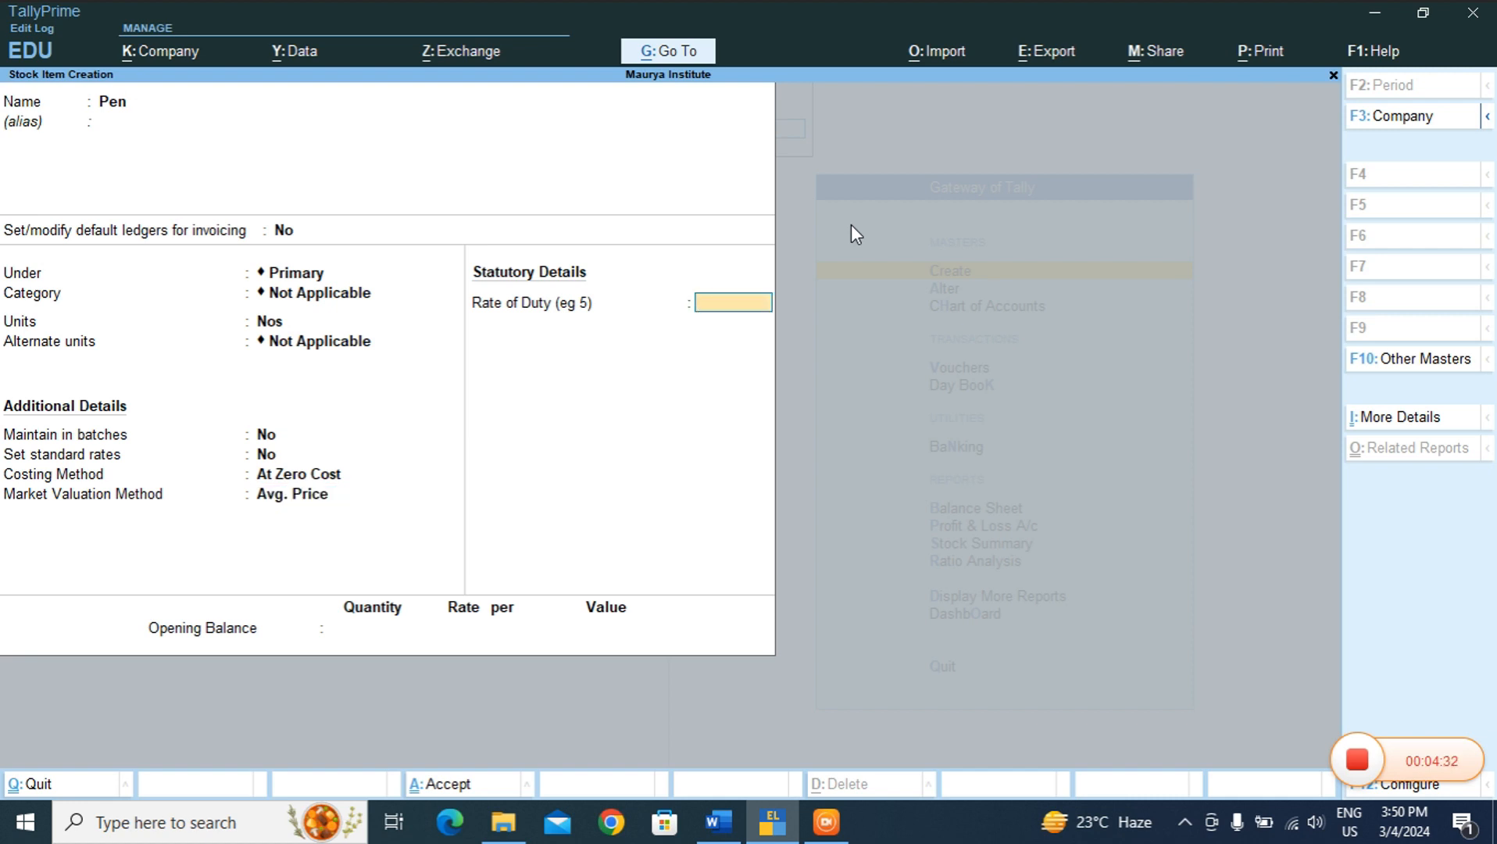
pyautogui.press('Return')
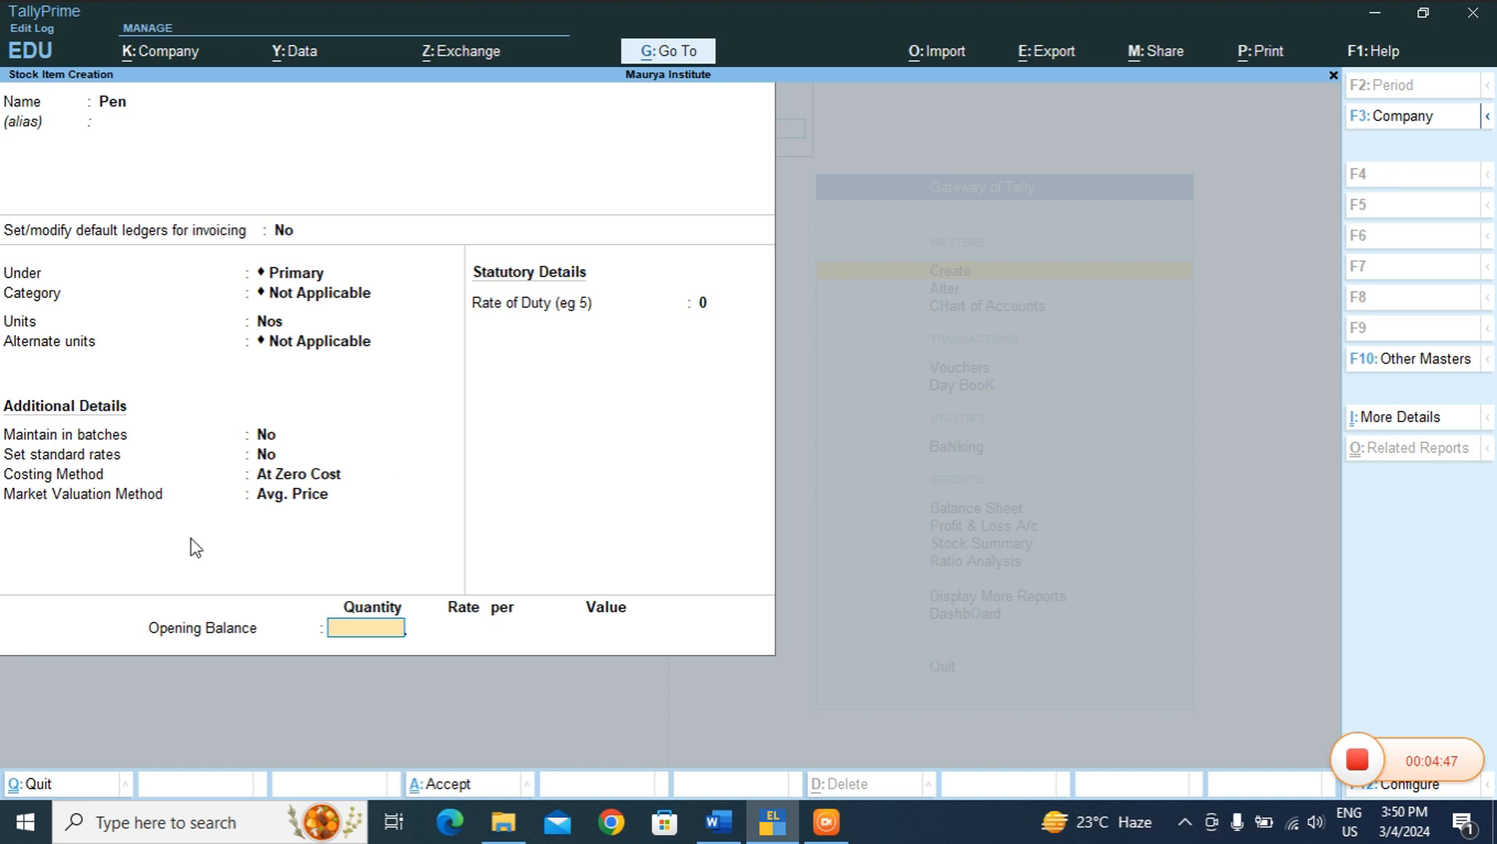
# - Check that Use Costing and Market Valuation Methods for Stock Items is Yes in the configuration, and save the Pen item
pyautogui.press('F12')
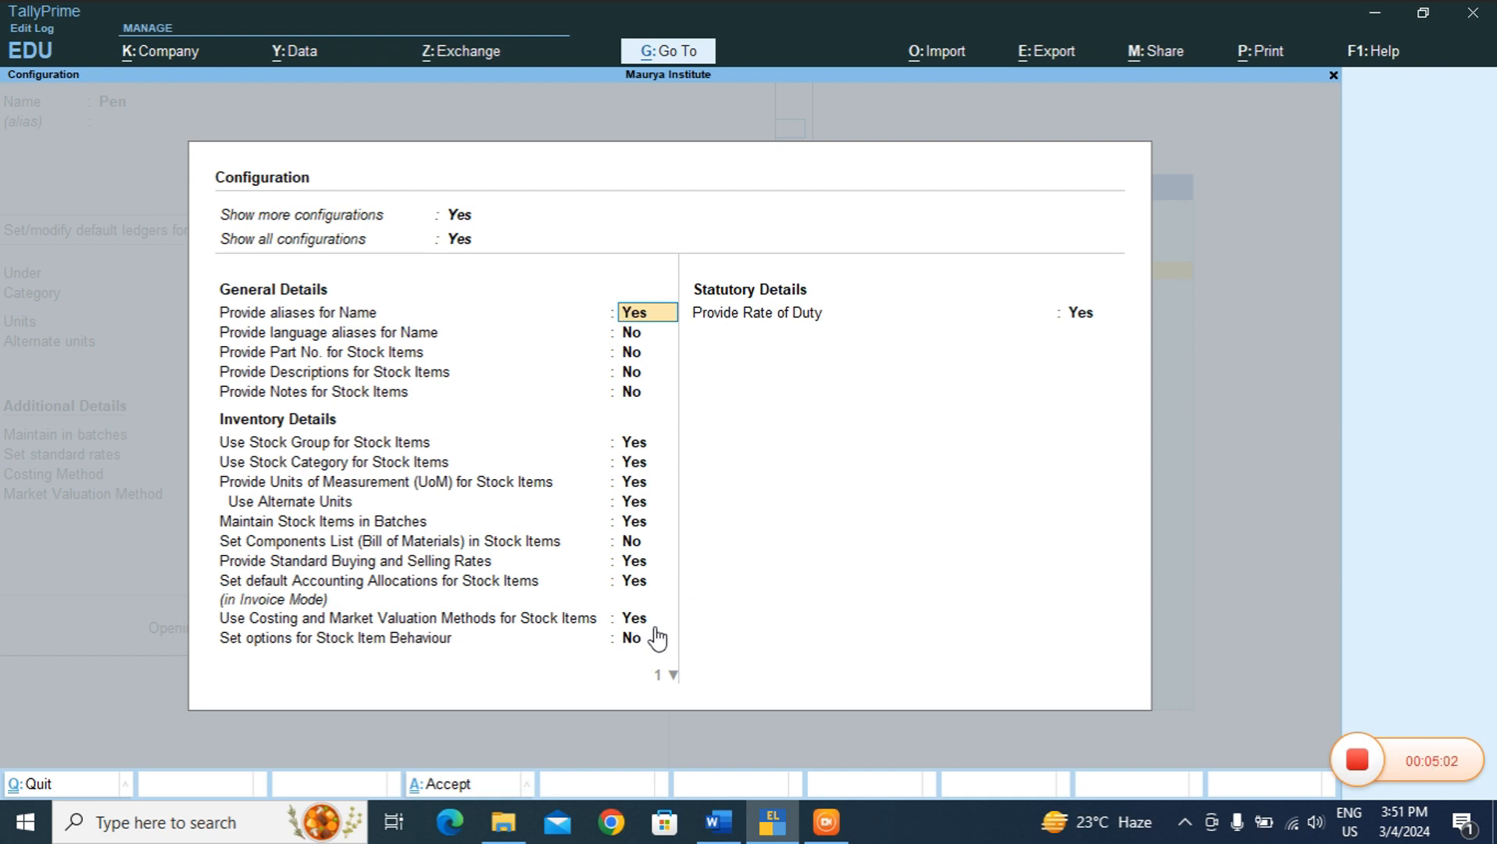
pyautogui.hotkey('ctrl', 'a')
pyautogui.hotkey('ctrl', 'a')
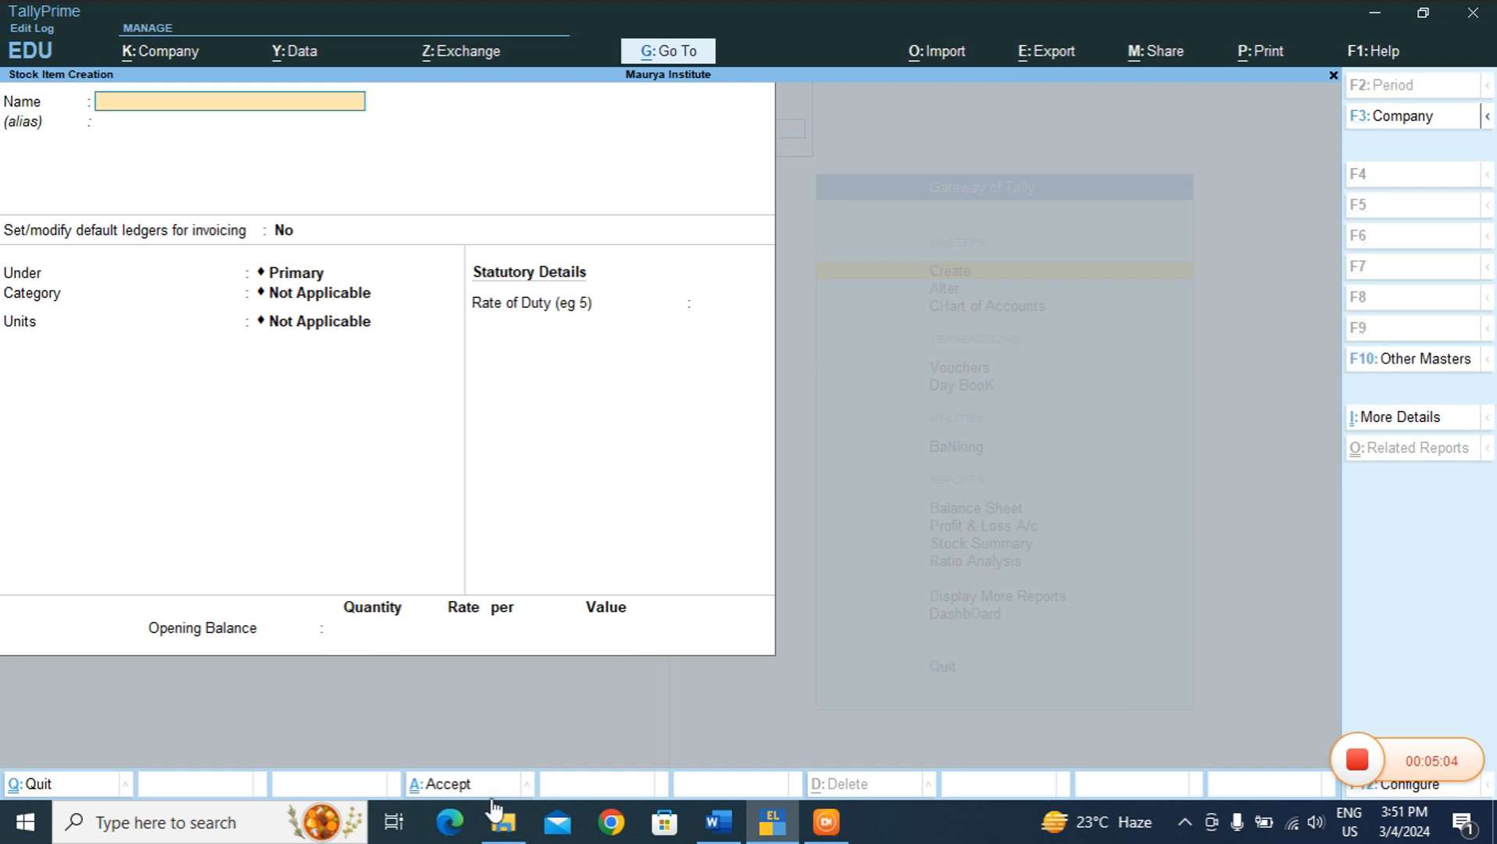
# - Check the marker purchase in the Word list, switch back to TallyPrime, and name the new stock item Markers
pyautogui.click(714, 821)
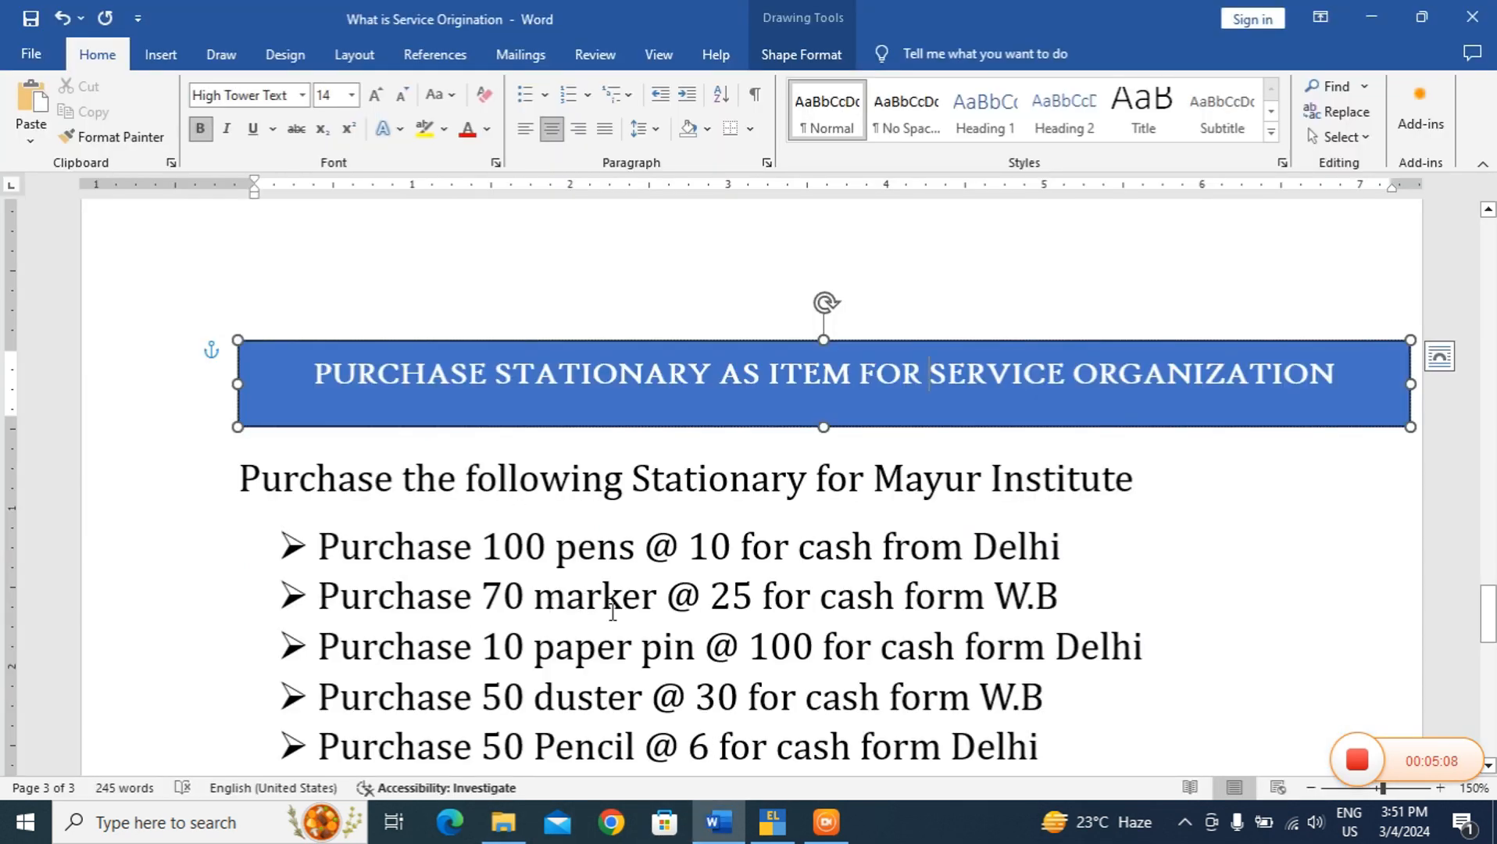
pyautogui.click(773, 821)
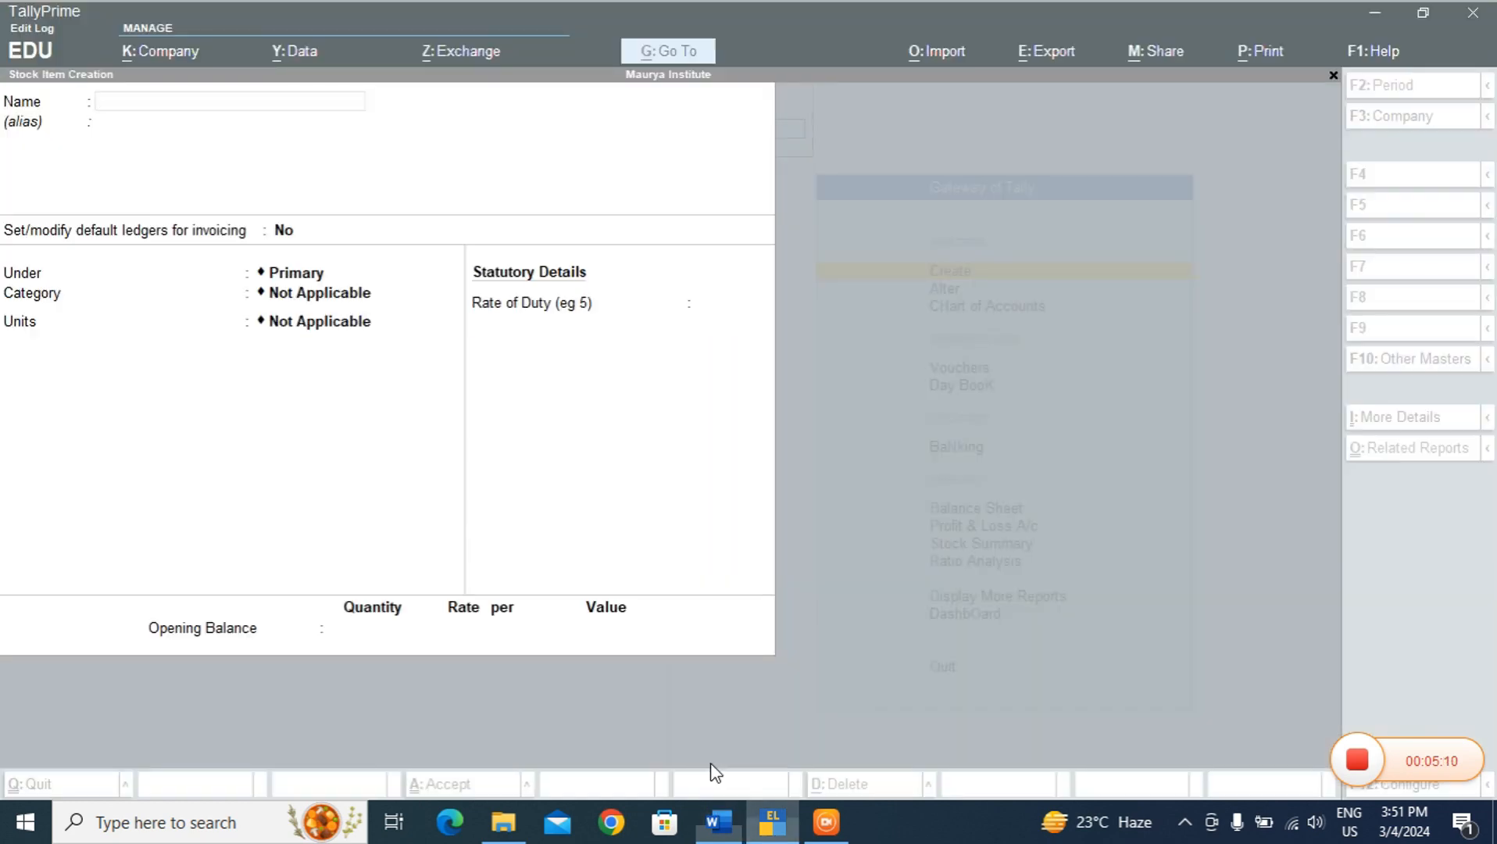
pyautogui.write('Markse')
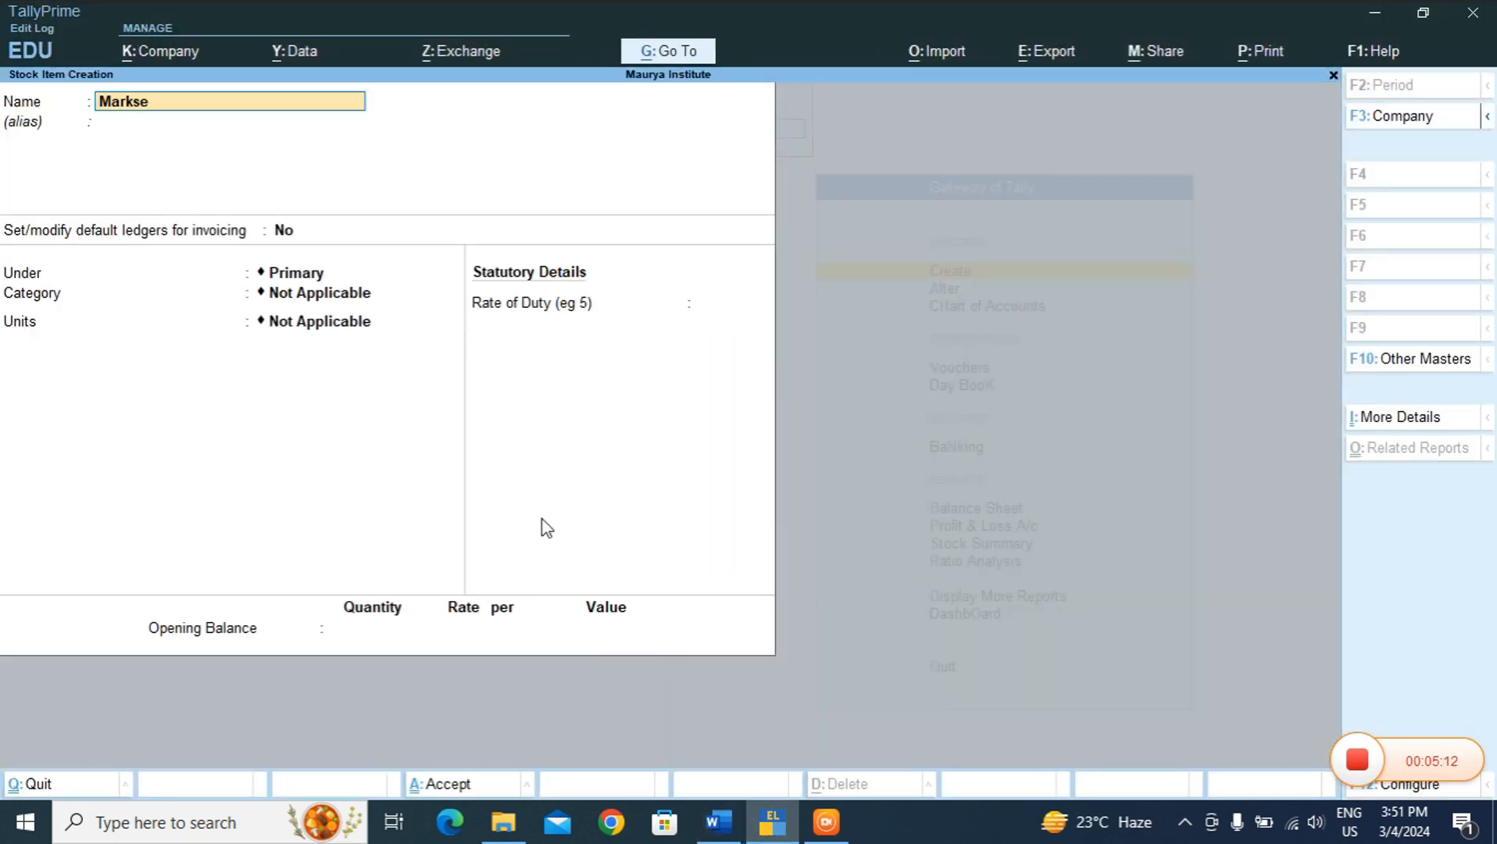
pyautogui.press('BackSpace')
pyautogui.write('er')
pyautogui.press('Return')
pyautogui.press('Return')
pyautogui.press('Return')
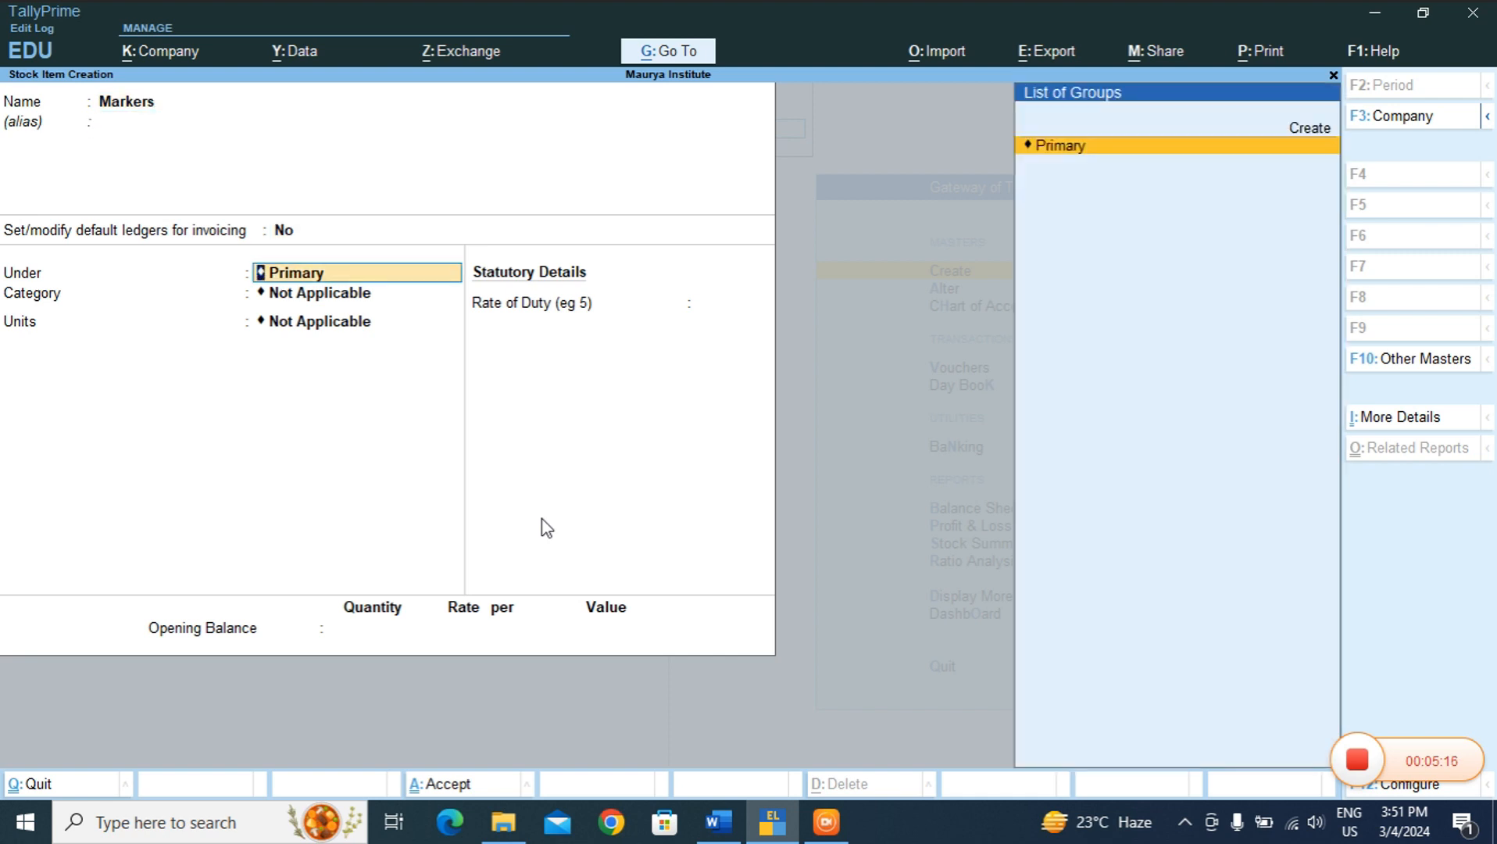
# - Place Markers under Primary with no category, and set its units to Nos without alternate units
pyautogui.press('Return')
pyautogui.press('Return')
pyautogui.write('n')
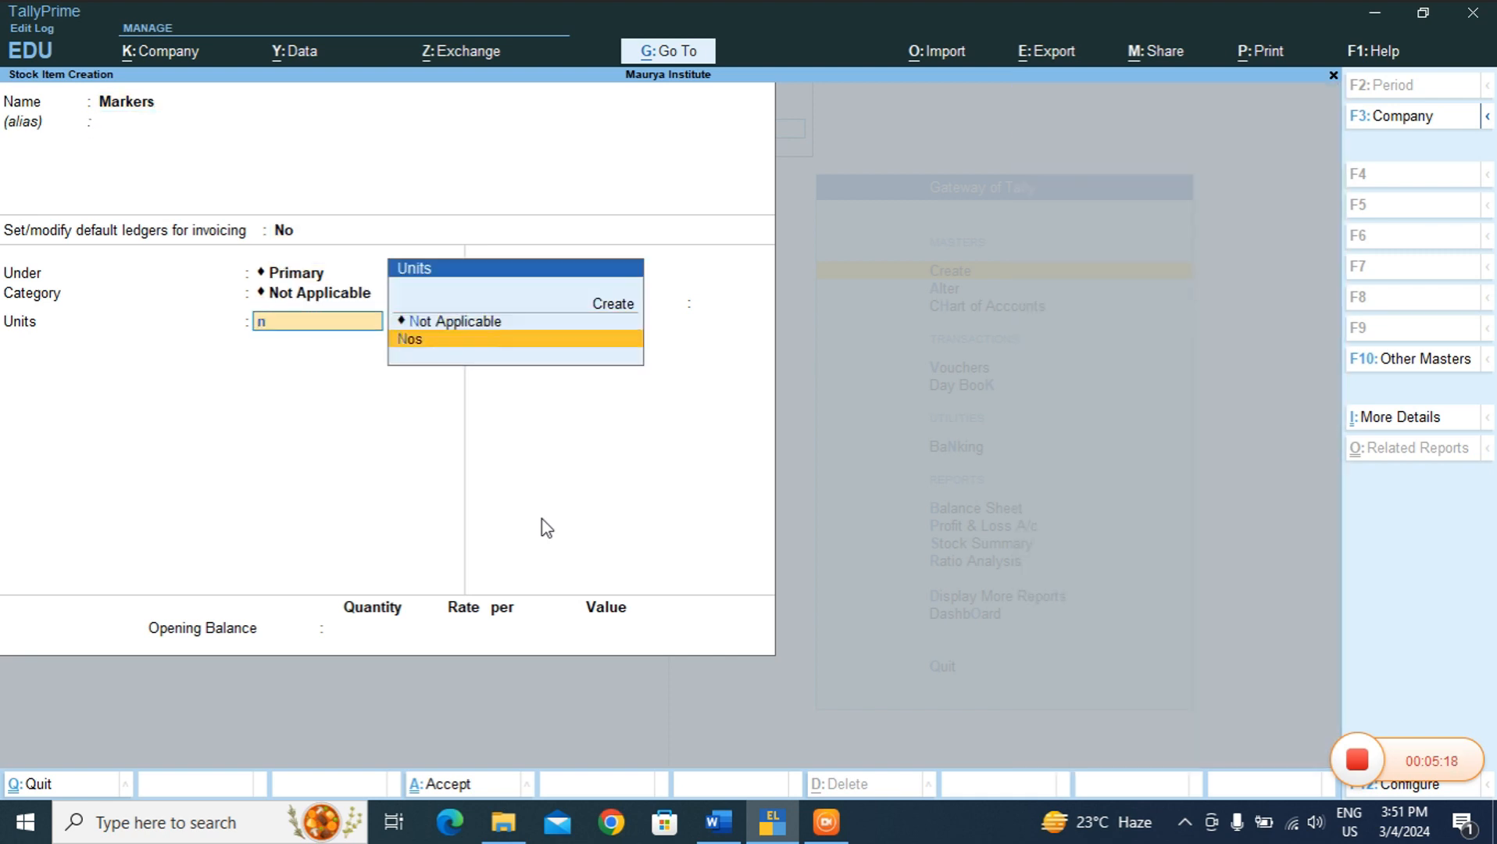
pyautogui.write('o')
pyautogui.press('Return')
pyautogui.press('Return')
pyautogui.press('Return')
pyautogui.press('Return')
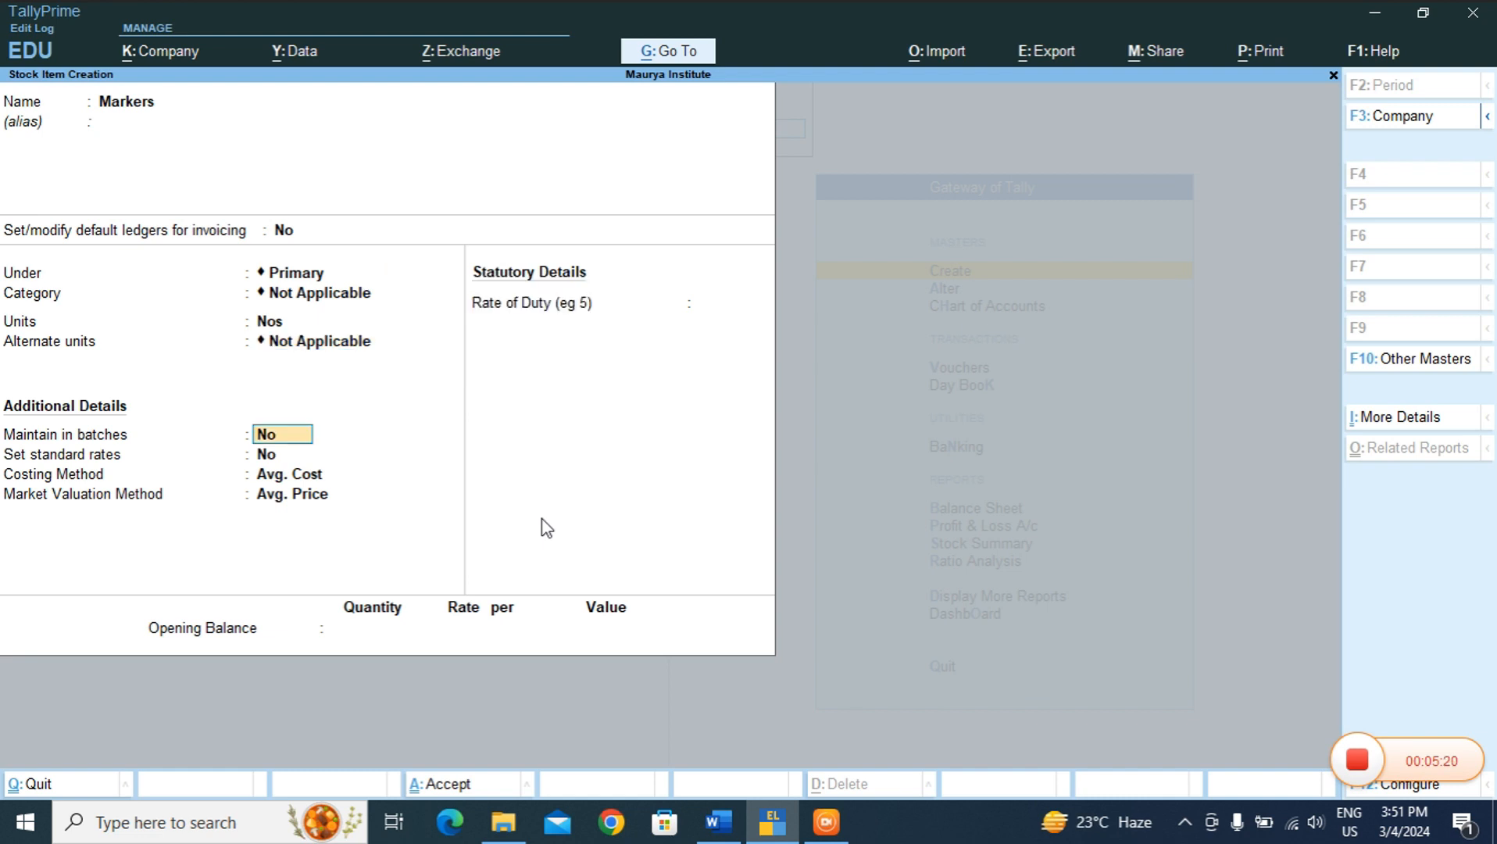
# - Set Markers' costing method to At Zero Cost with Avg. Price market valuation and no opening balance, and save the item
pyautogui.write('Az')
pyautogui.press('Return')
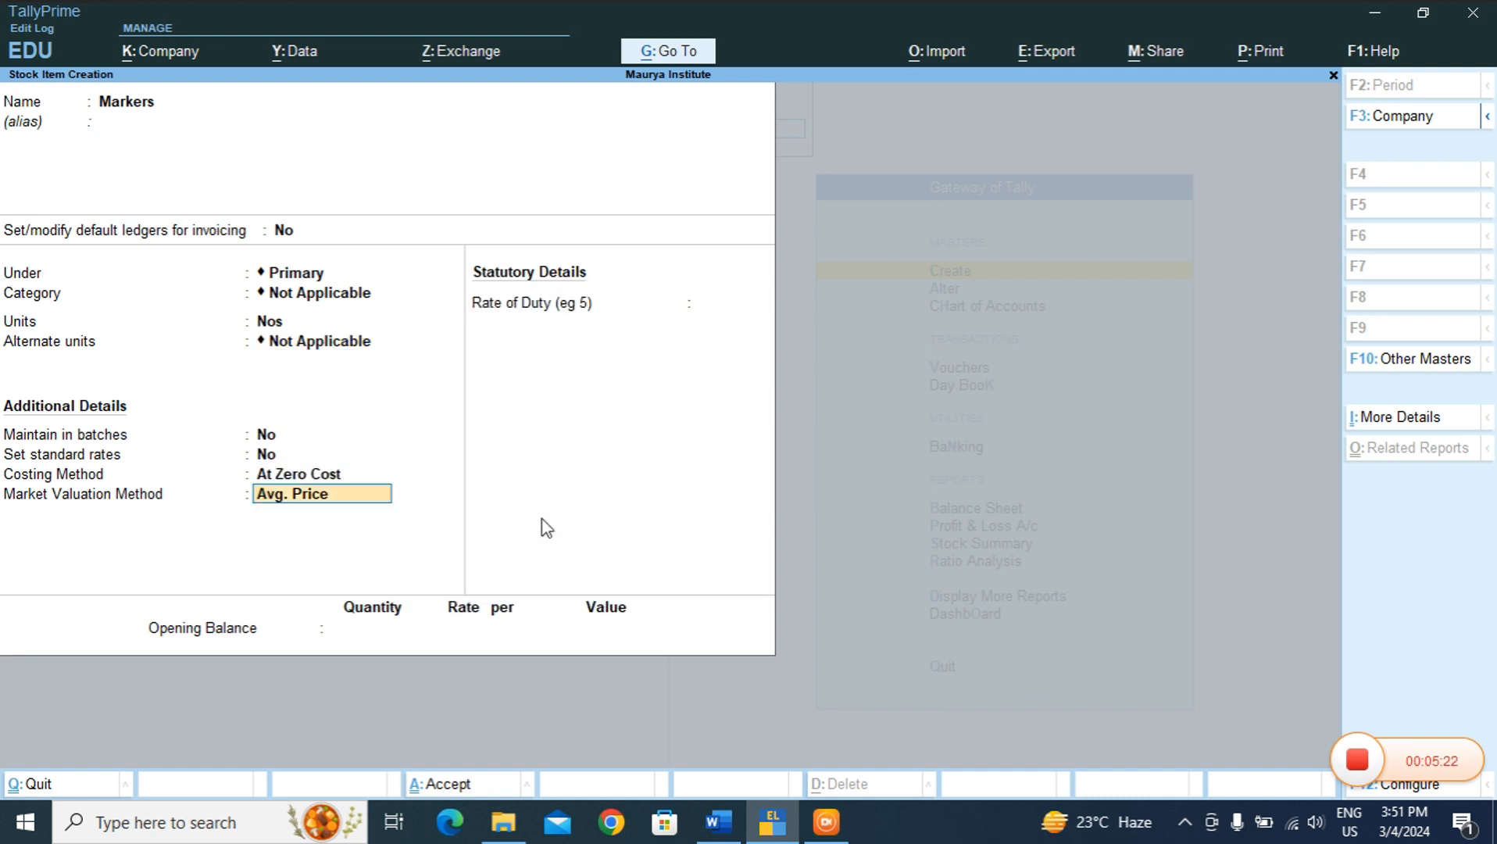
pyautogui.press('Return')
pyautogui.press('Return')
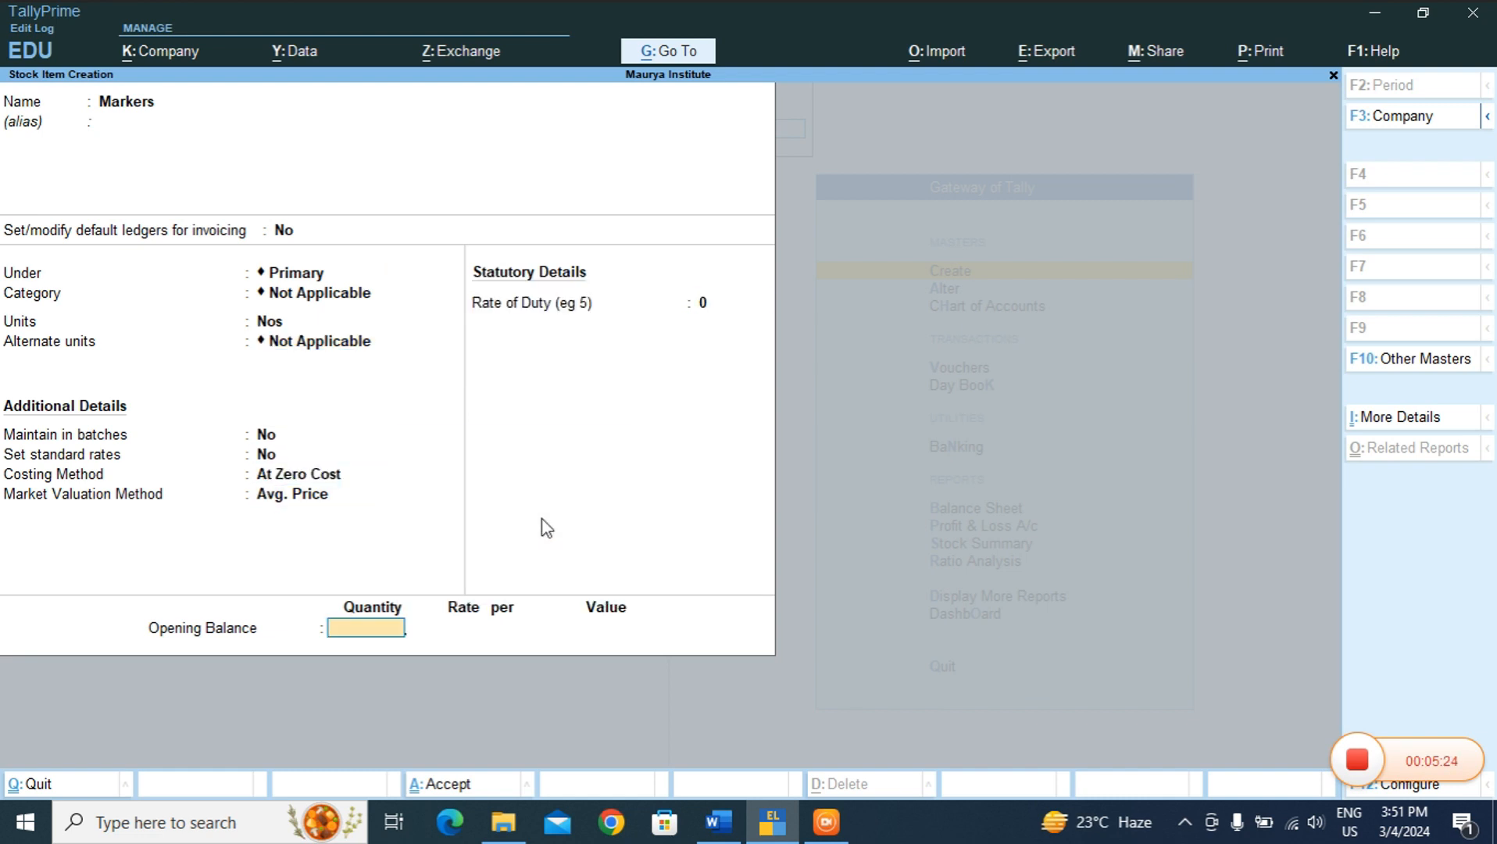
pyautogui.press('Return')
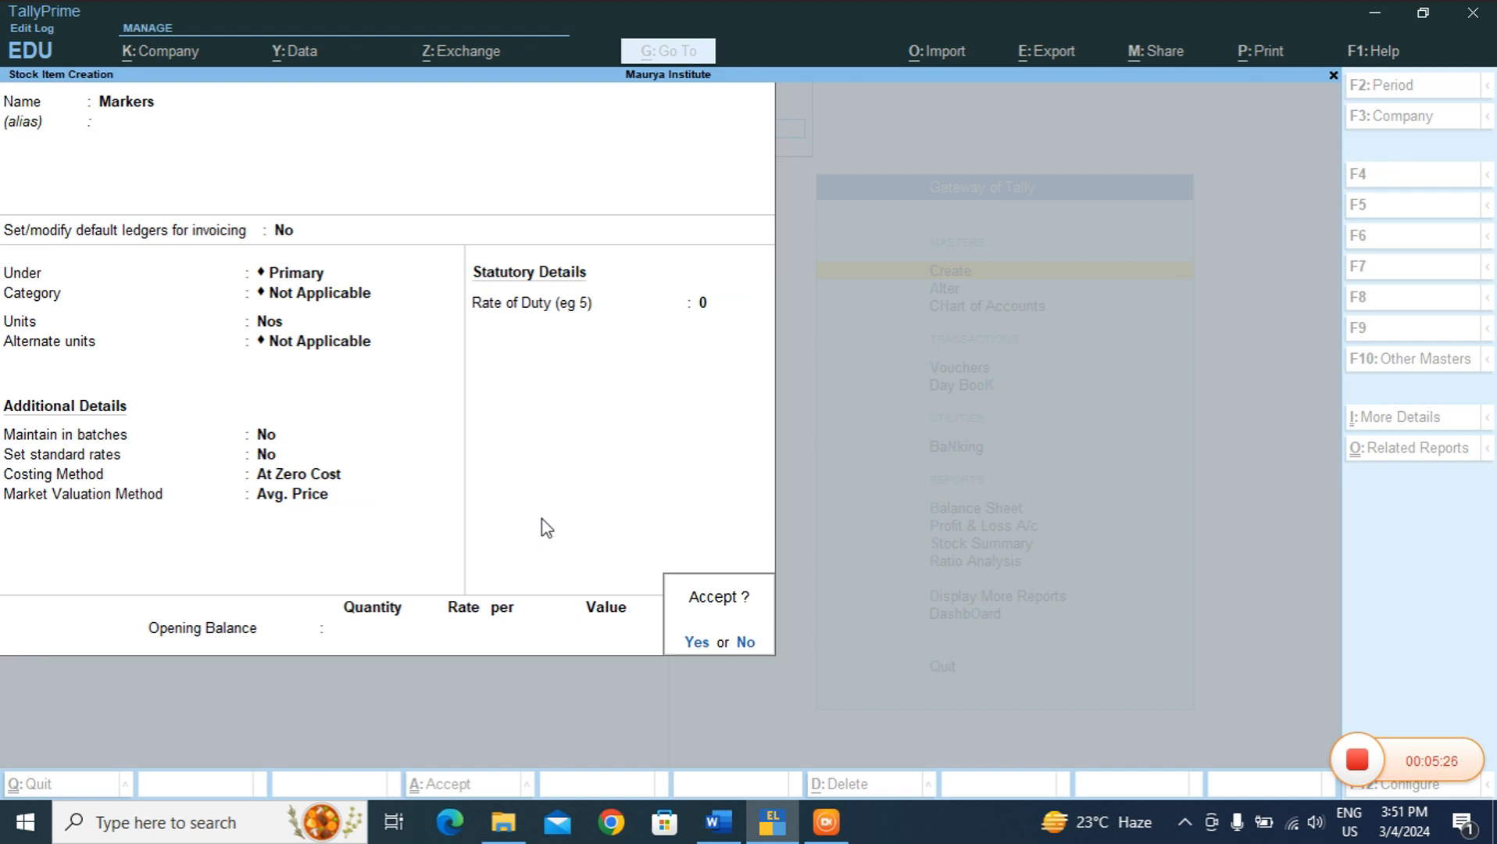
pyautogui.press('Return')
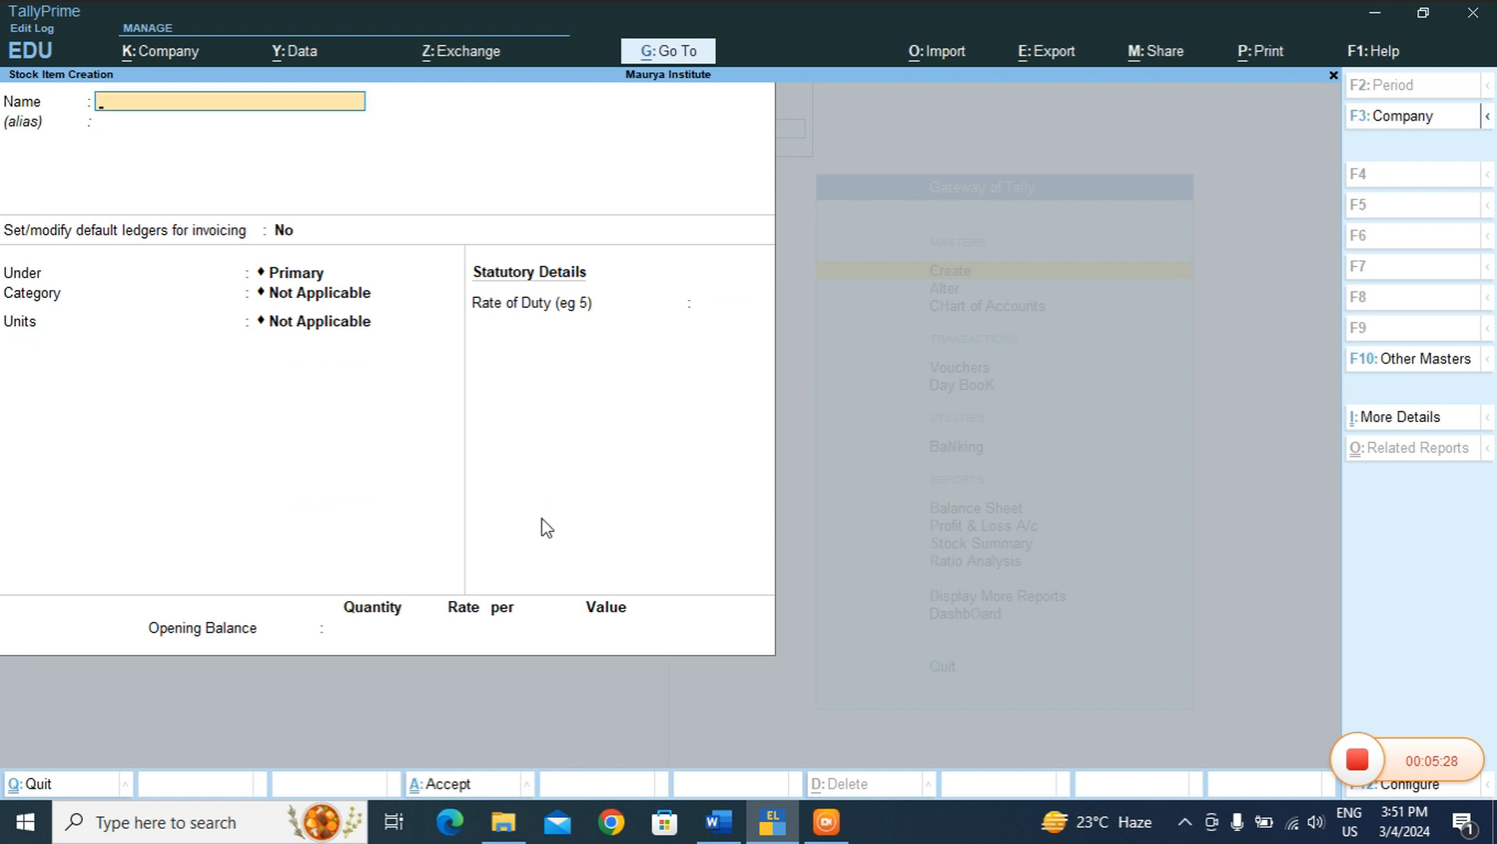
# - Check the paper pin purchase in the Word list, switch back to TallyPrime, and name the new stock item Paper Pin
pyautogui.click(718, 822)
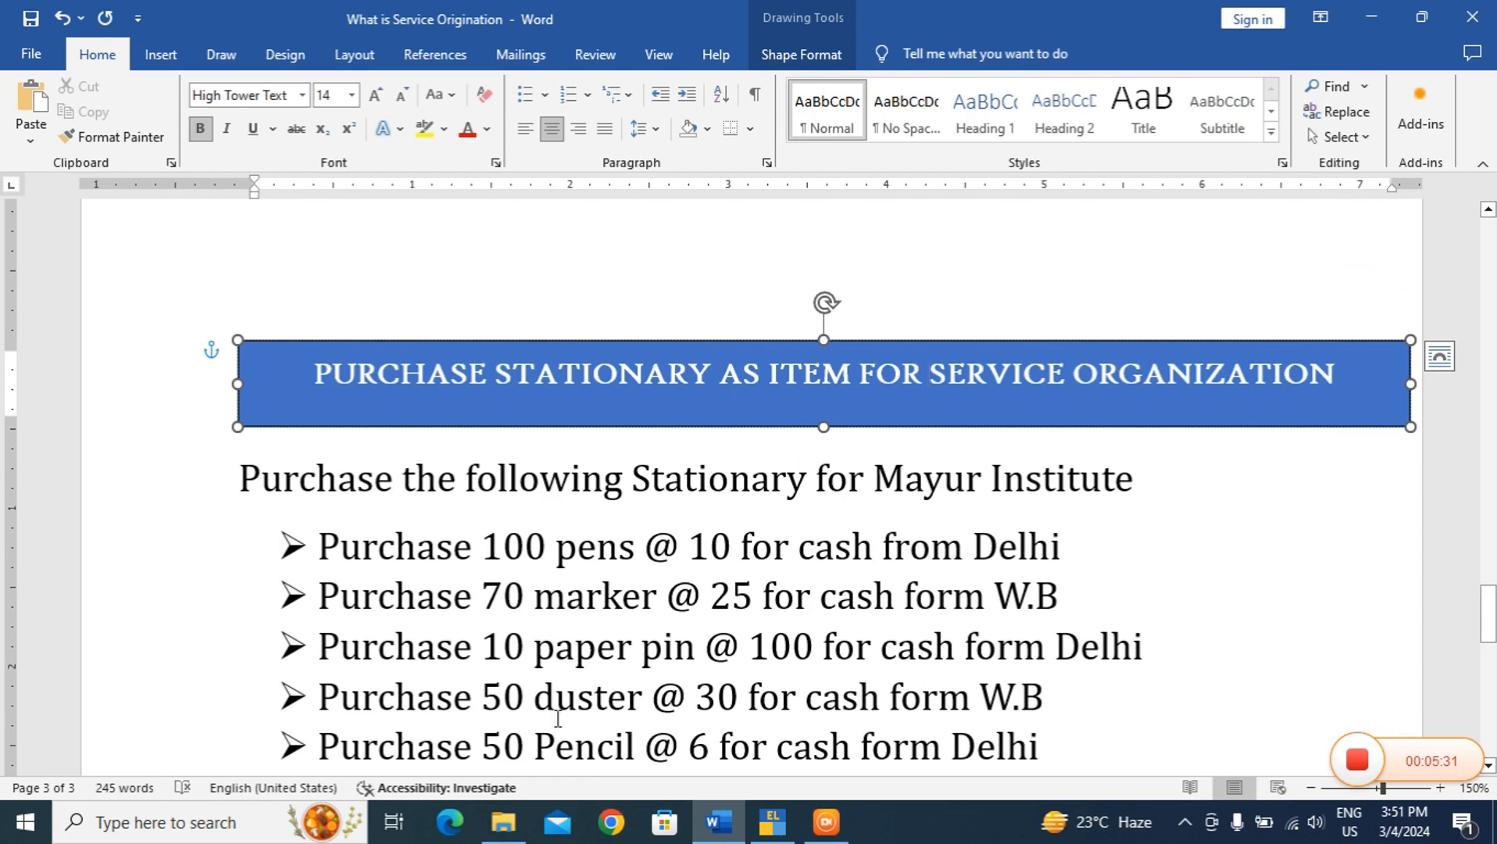
pyautogui.click(772, 822)
pyautogui.write('Paper Pin')
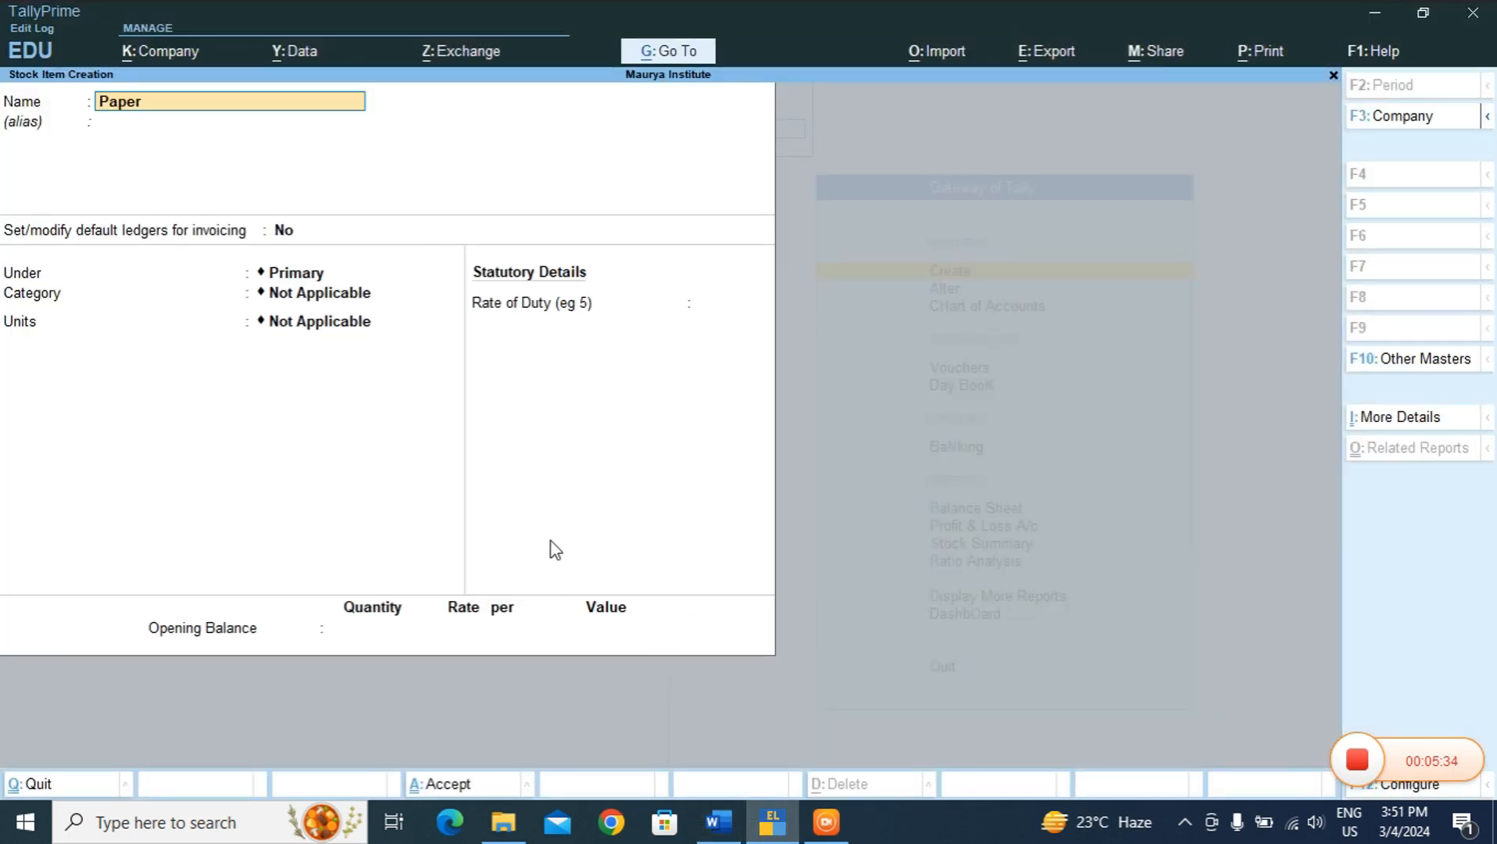
pyautogui.press('Return')
pyautogui.press('Return')
pyautogui.press('Return')
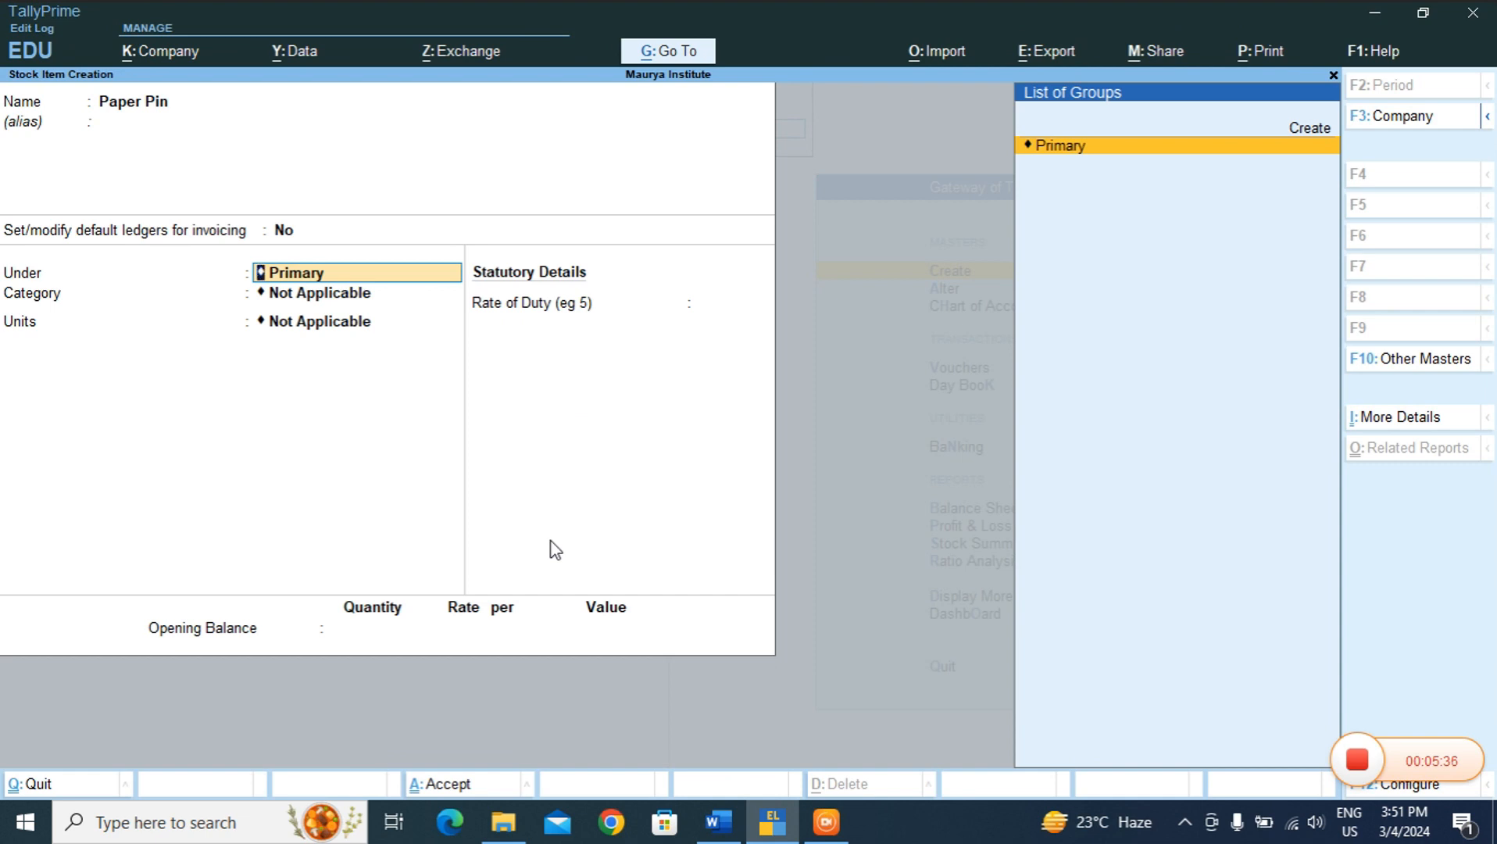
# - Place Paper Pin under Primary with no category, and set its units to Nos without alternate units or batches
pyautogui.press('Return')
pyautogui.press('Return')
pyautogui.write('no')
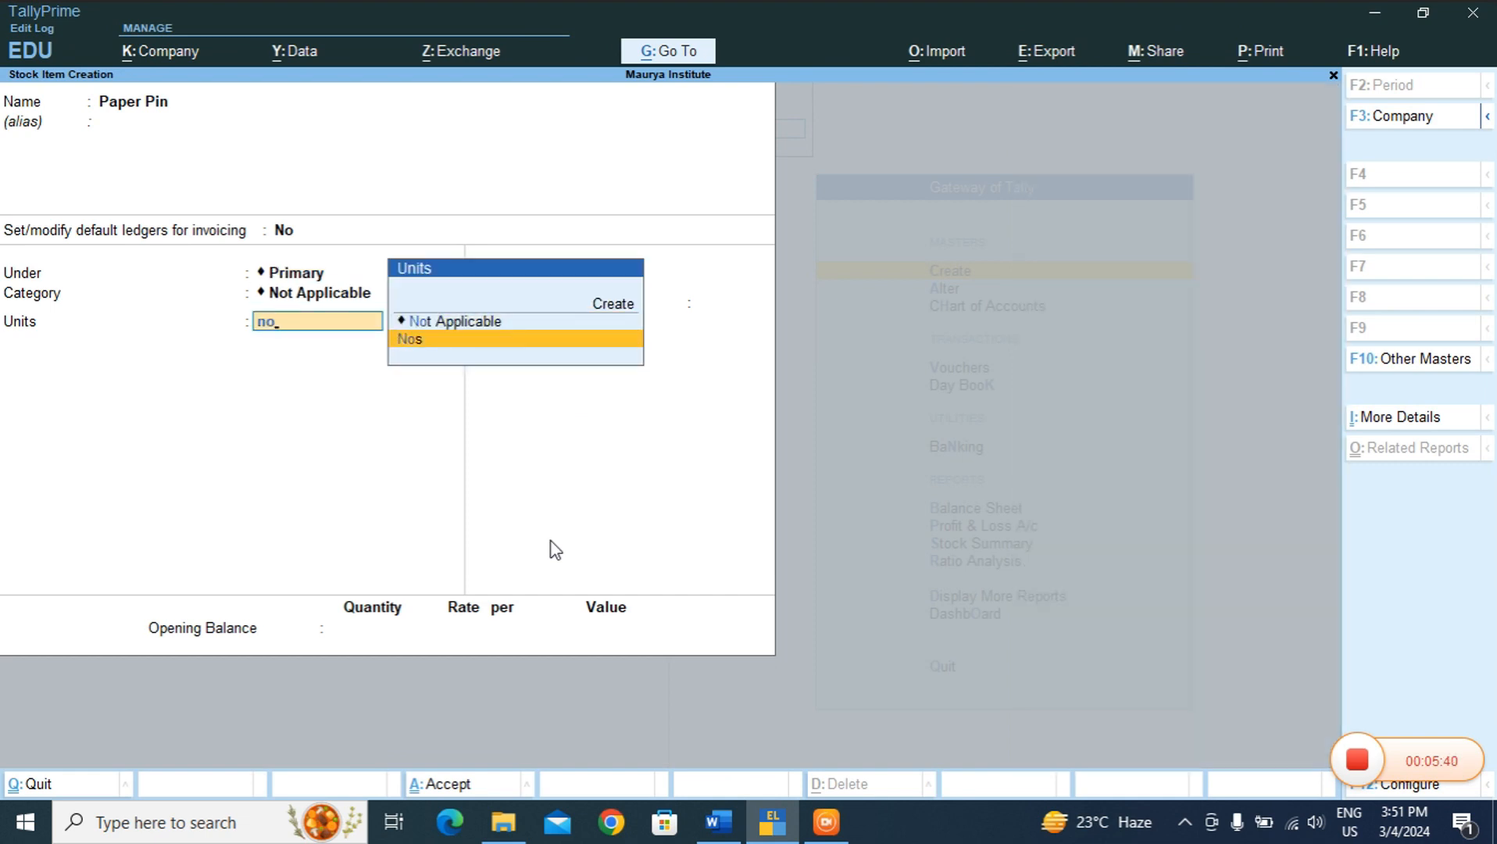
pyautogui.press('Return')
pyautogui.press('Return')
pyautogui.press('Return')
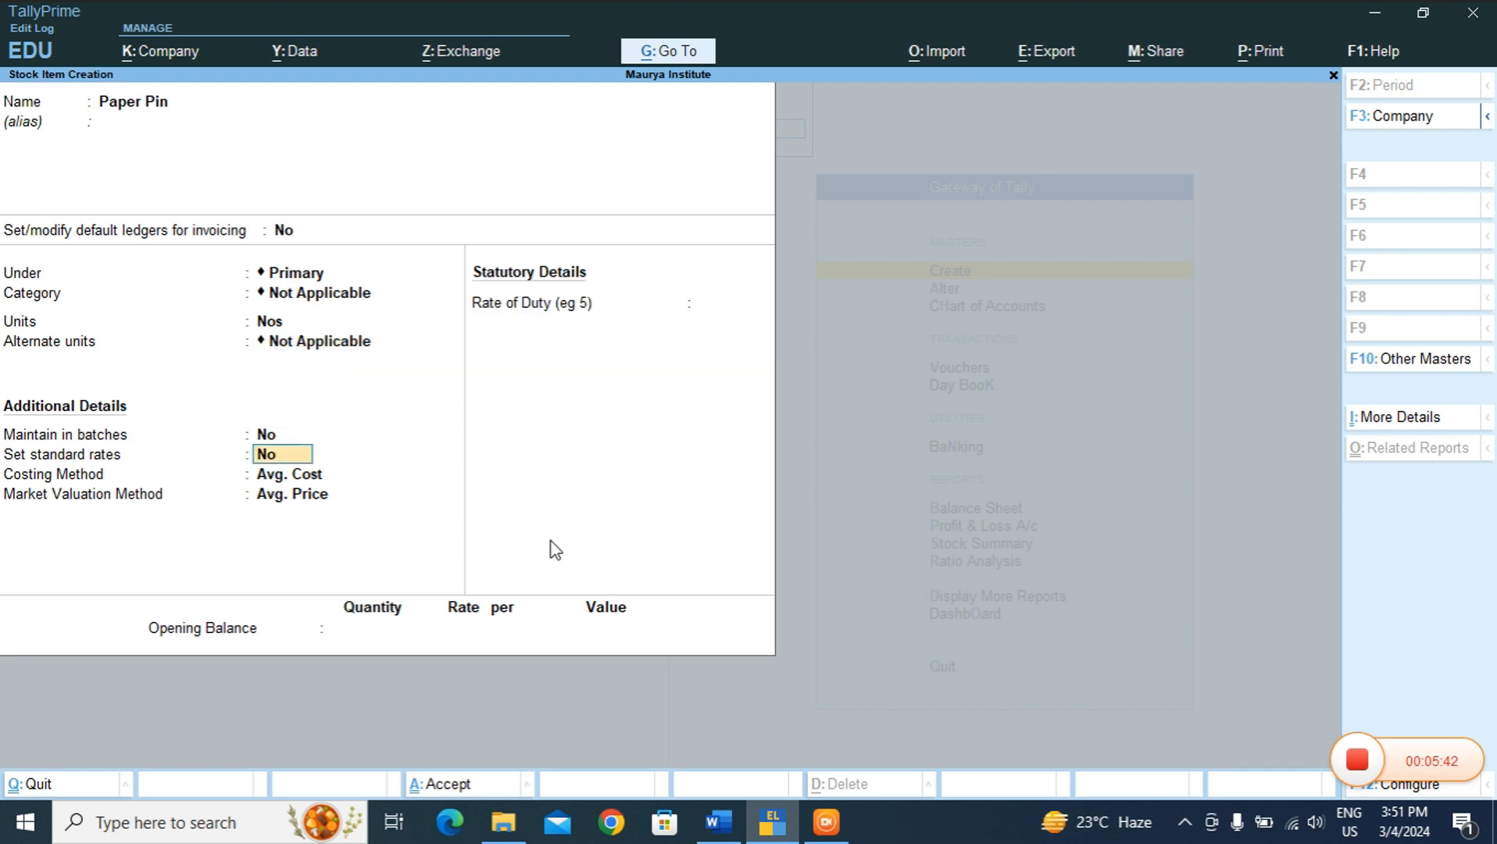
# - Set Paper Pin's costing method to At Zero Cost with Avg. Price market valuation and no opening balance, and save the item
pyautogui.press('Return')
pyautogui.write('at')
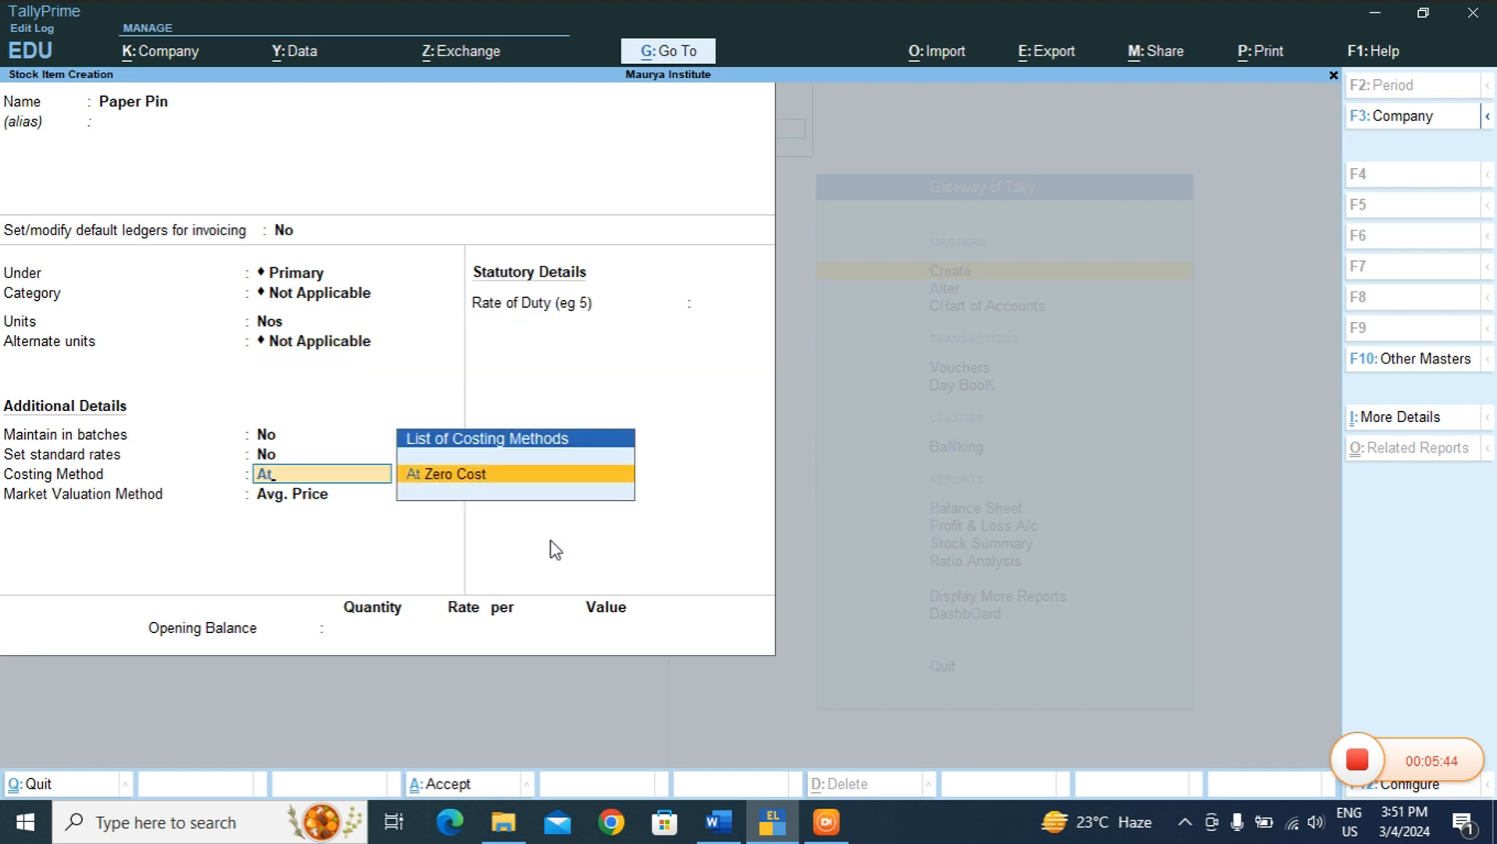
pyautogui.press('Return')
pyautogui.press('Return')
pyautogui.press('Return')
pyautogui.press('Return')
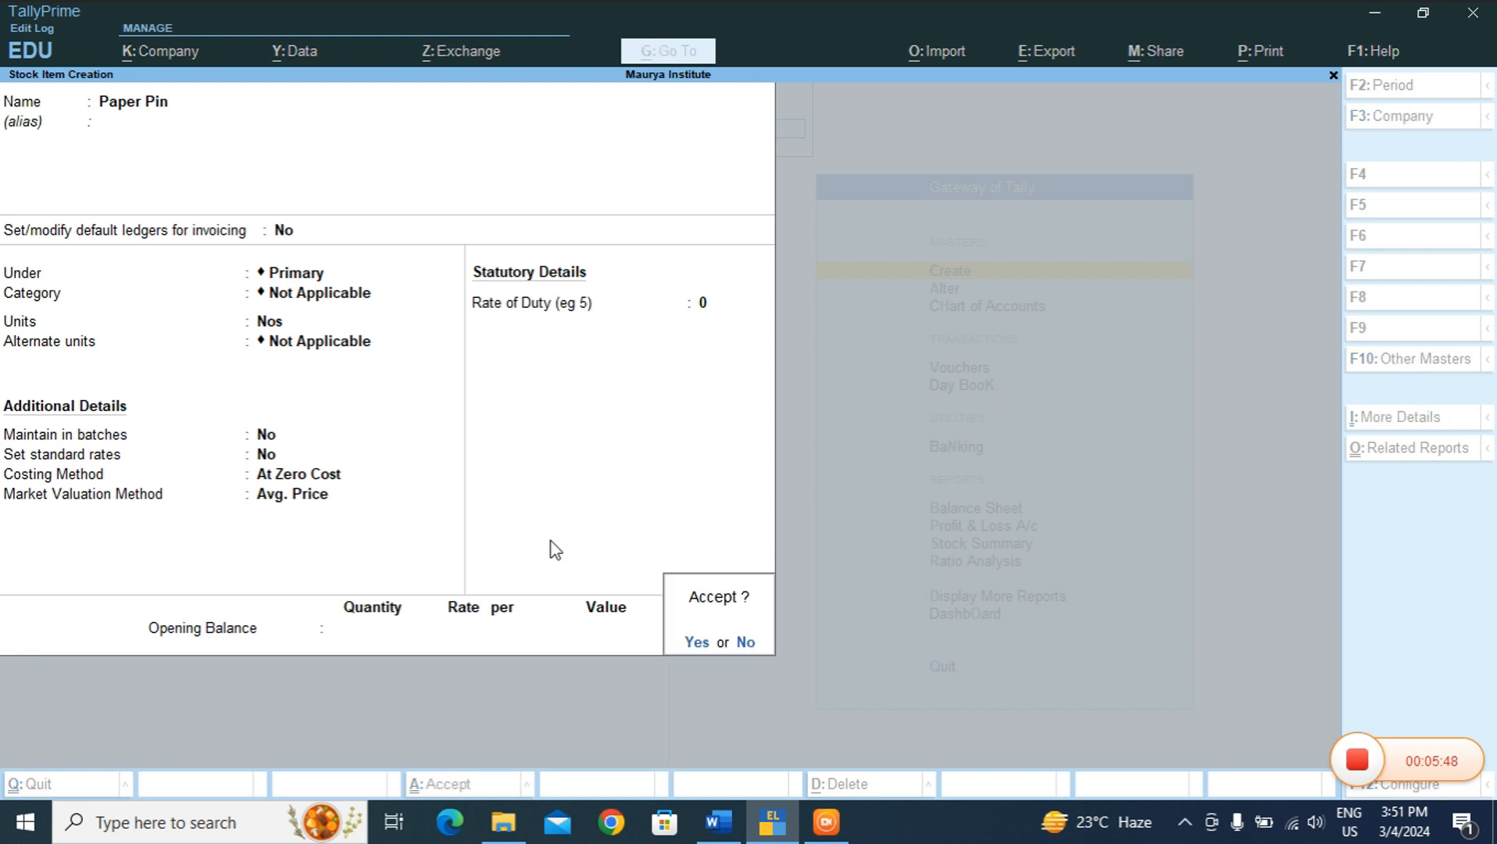
pyautogui.press('Return')
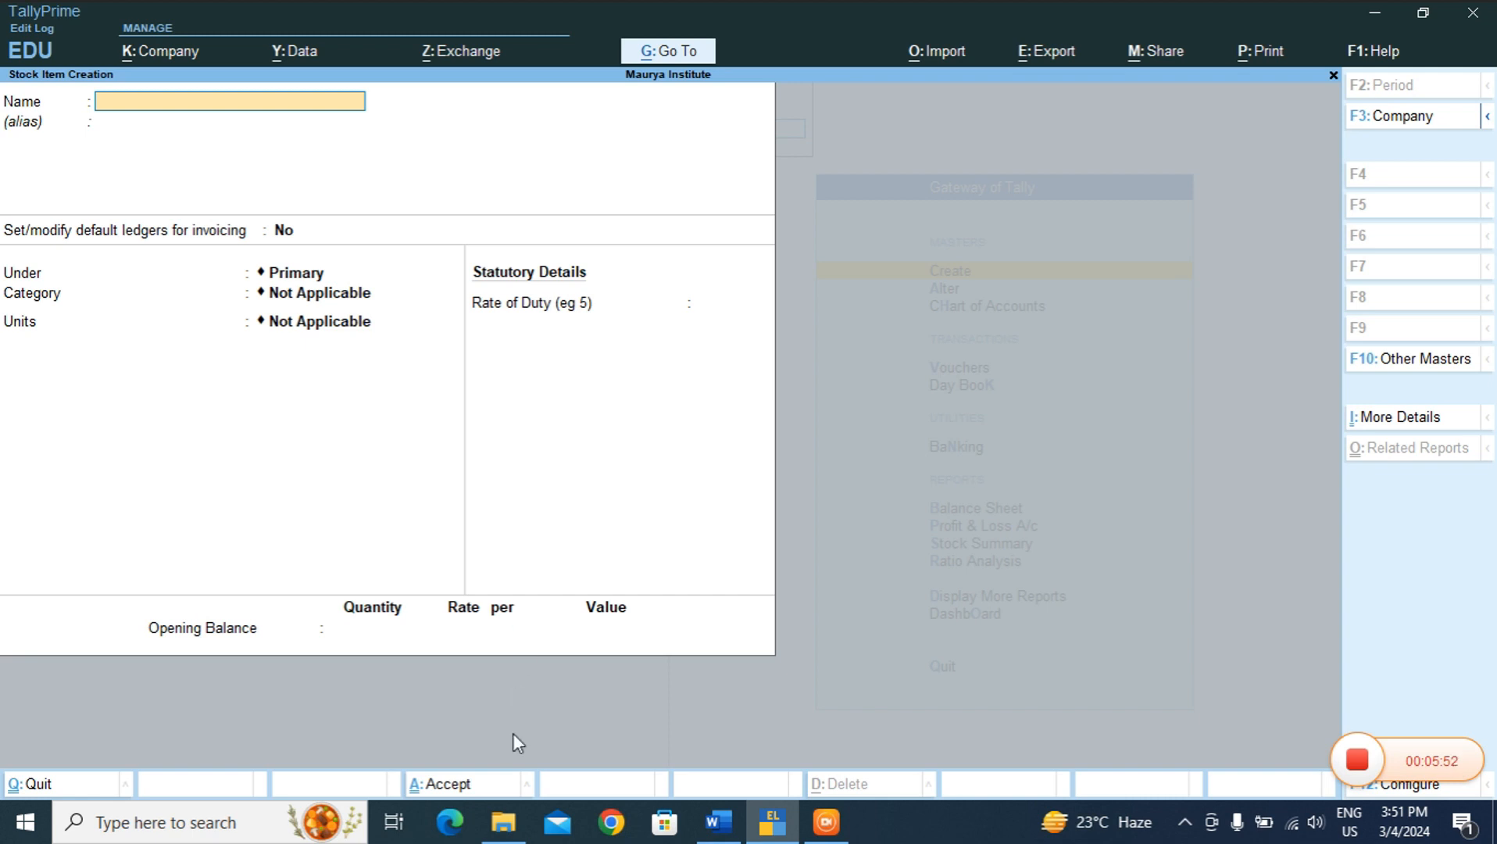
# - Check the duster purchase in the Word list, switch back to TallyPrime, and name the new stock item Duster under Primary
pyautogui.click(721, 822)
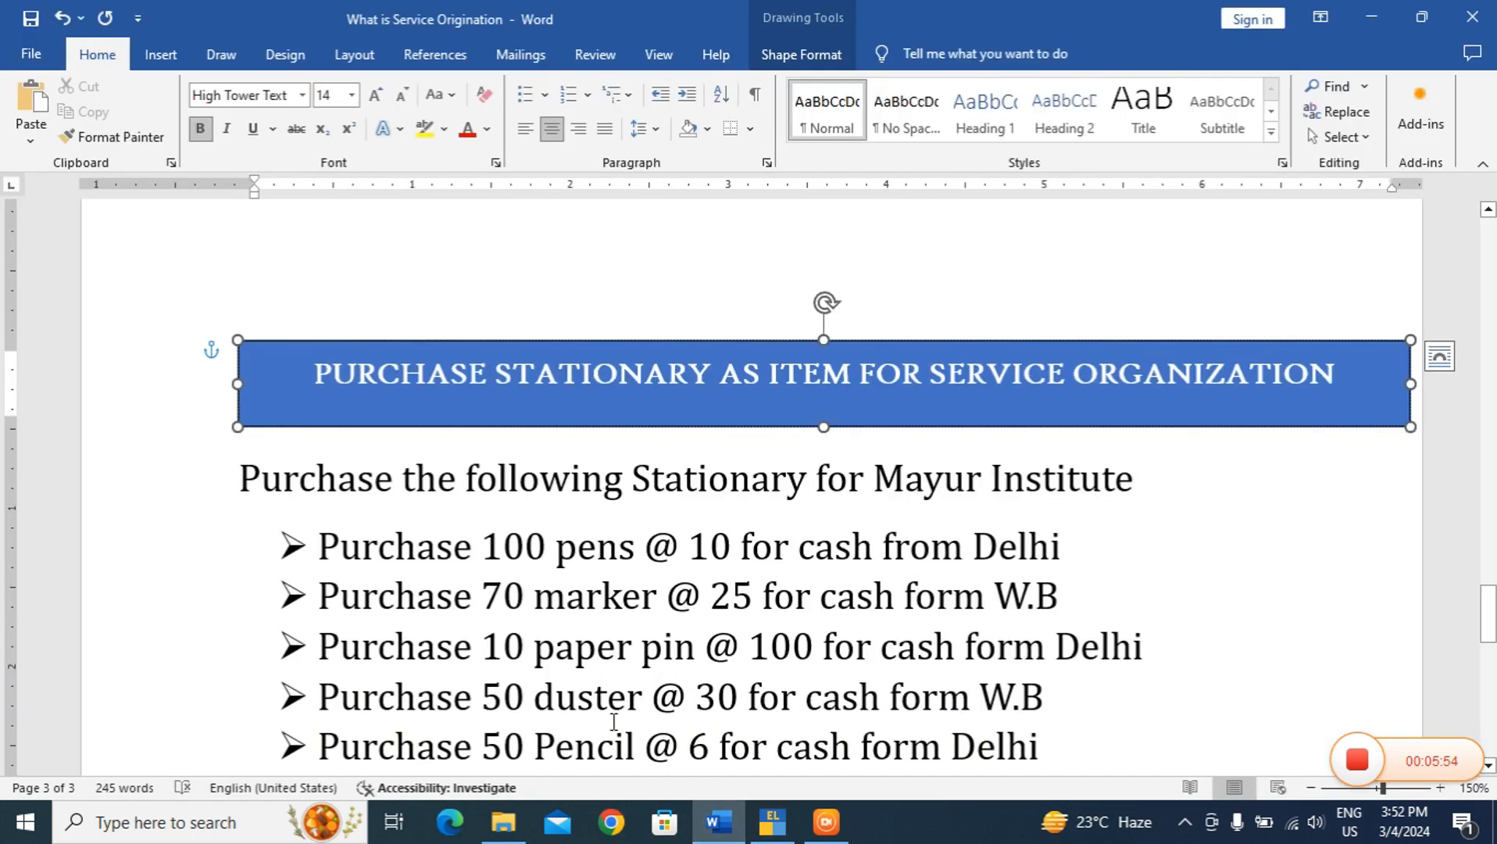
pyautogui.click(774, 822)
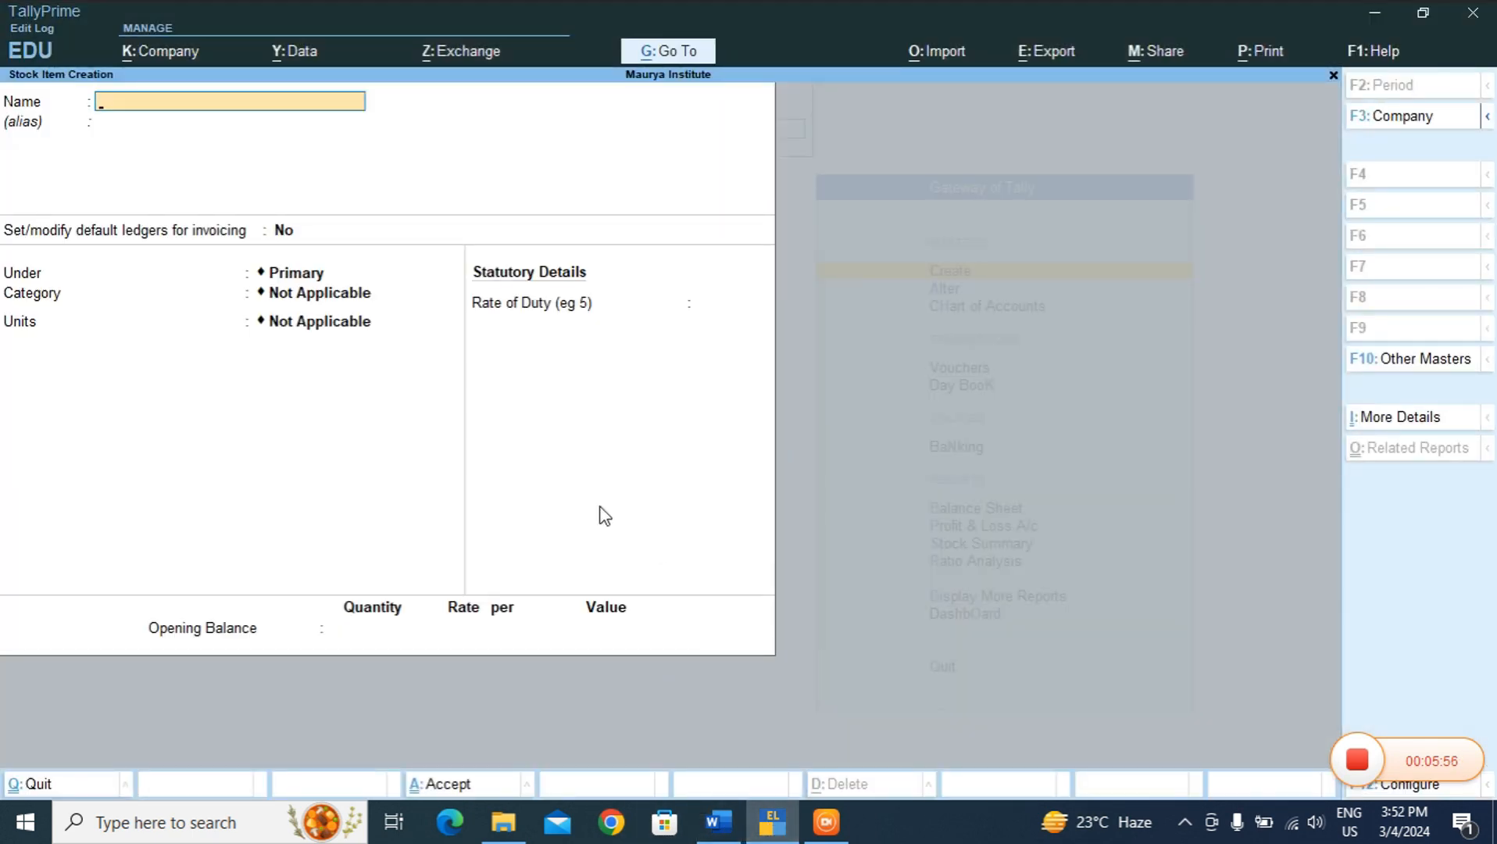
pyautogui.write('Duster')
pyautogui.press('Return')
pyautogui.press('Return')
pyautogui.press('Return')
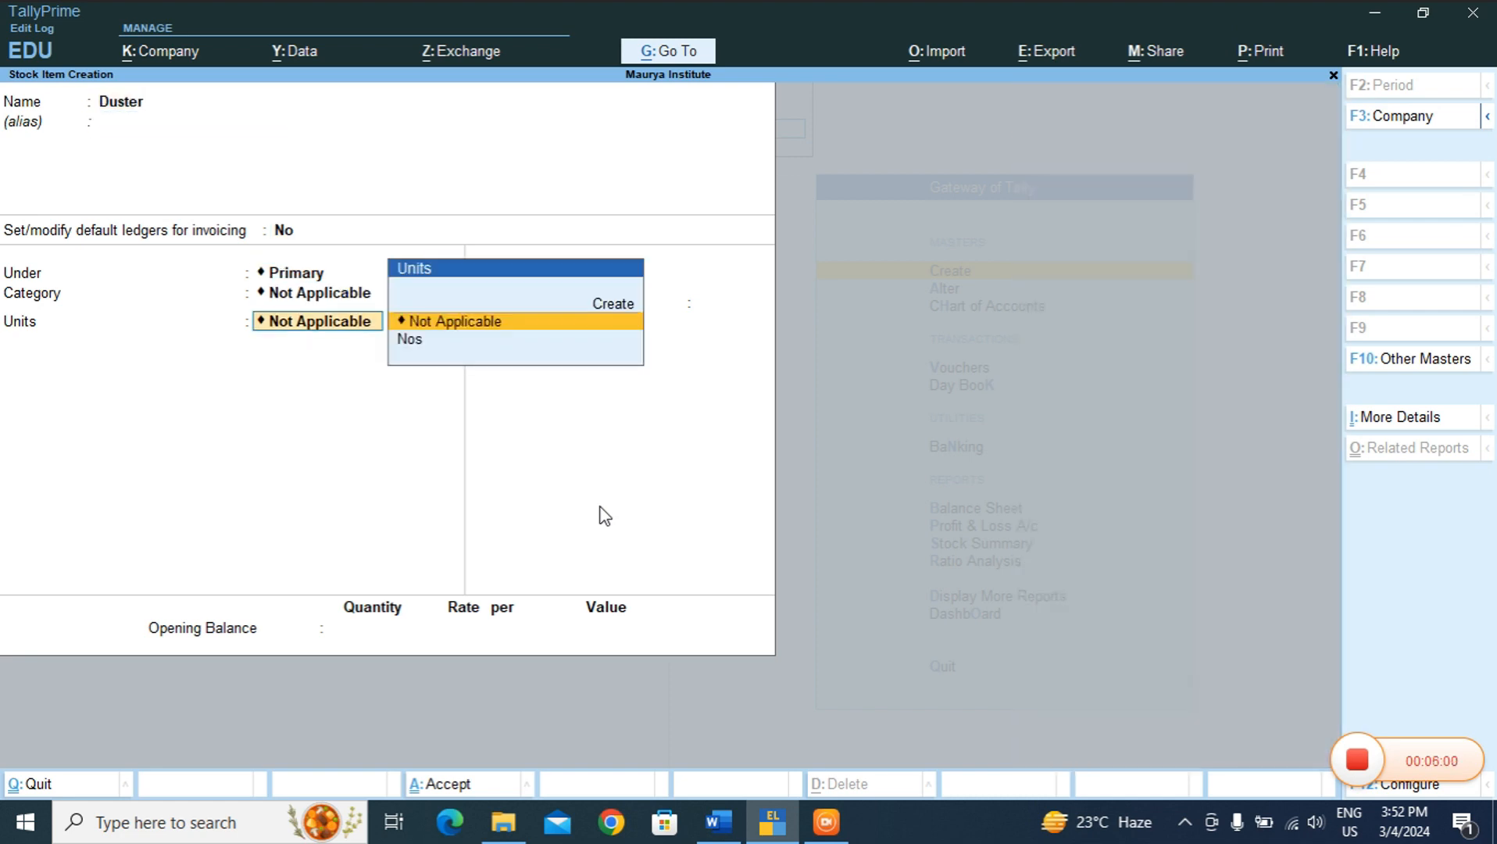
# - Set Duster's units to Nos without alternate units, keeping batches at No
pyautogui.write('no')
pyautogui.press('Return')
pyautogui.press('Return')
pyautogui.press('Return')
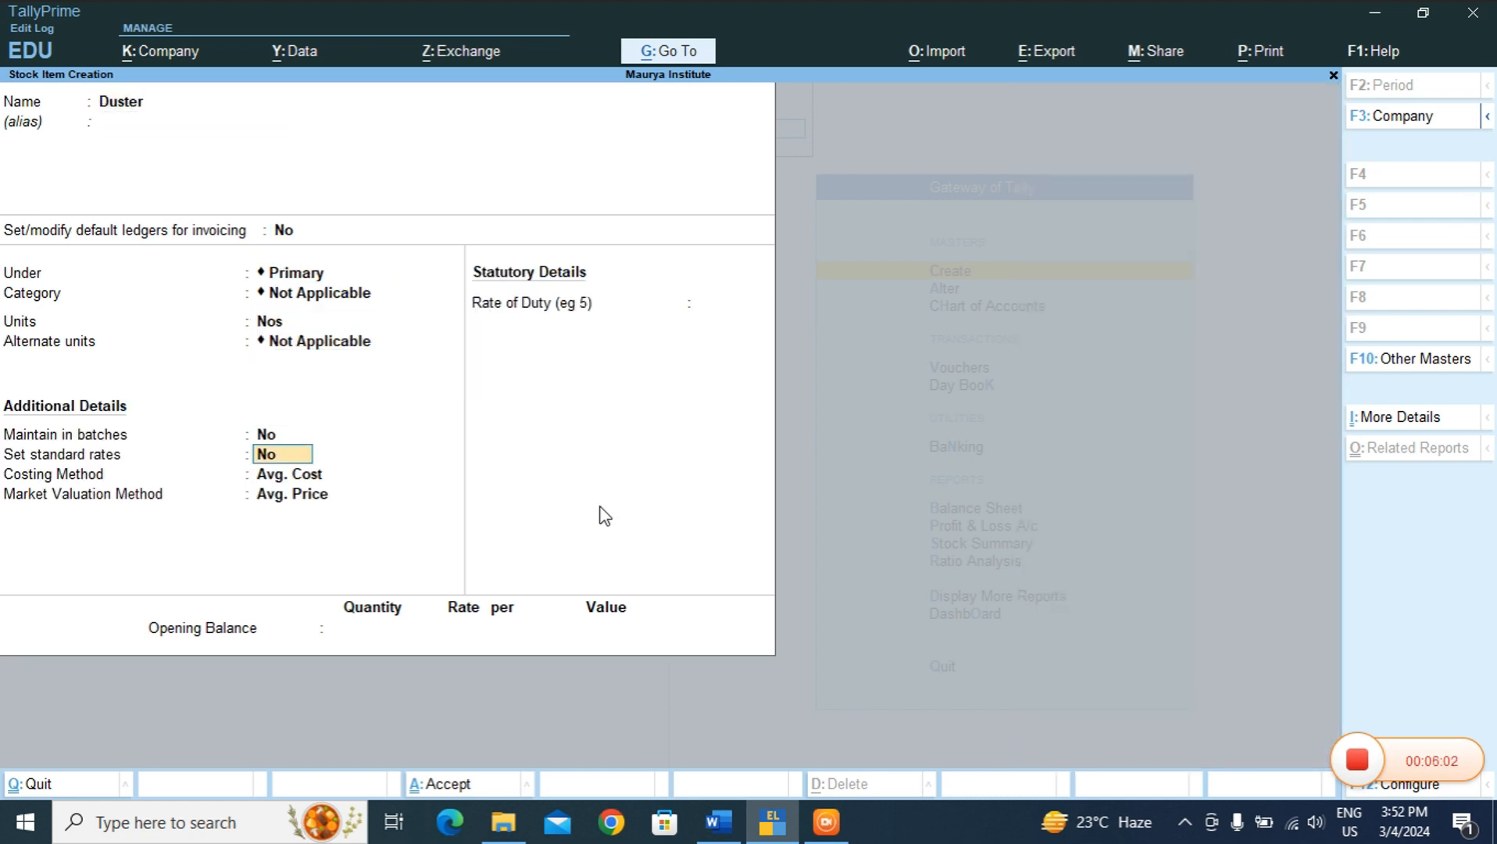
# - Set Duster's costing method to At Zero Cost with Avg. Price market valuation, and save the item
pyautogui.press('Return')
pyautogui.write('at')
pyautogui.press('Return')
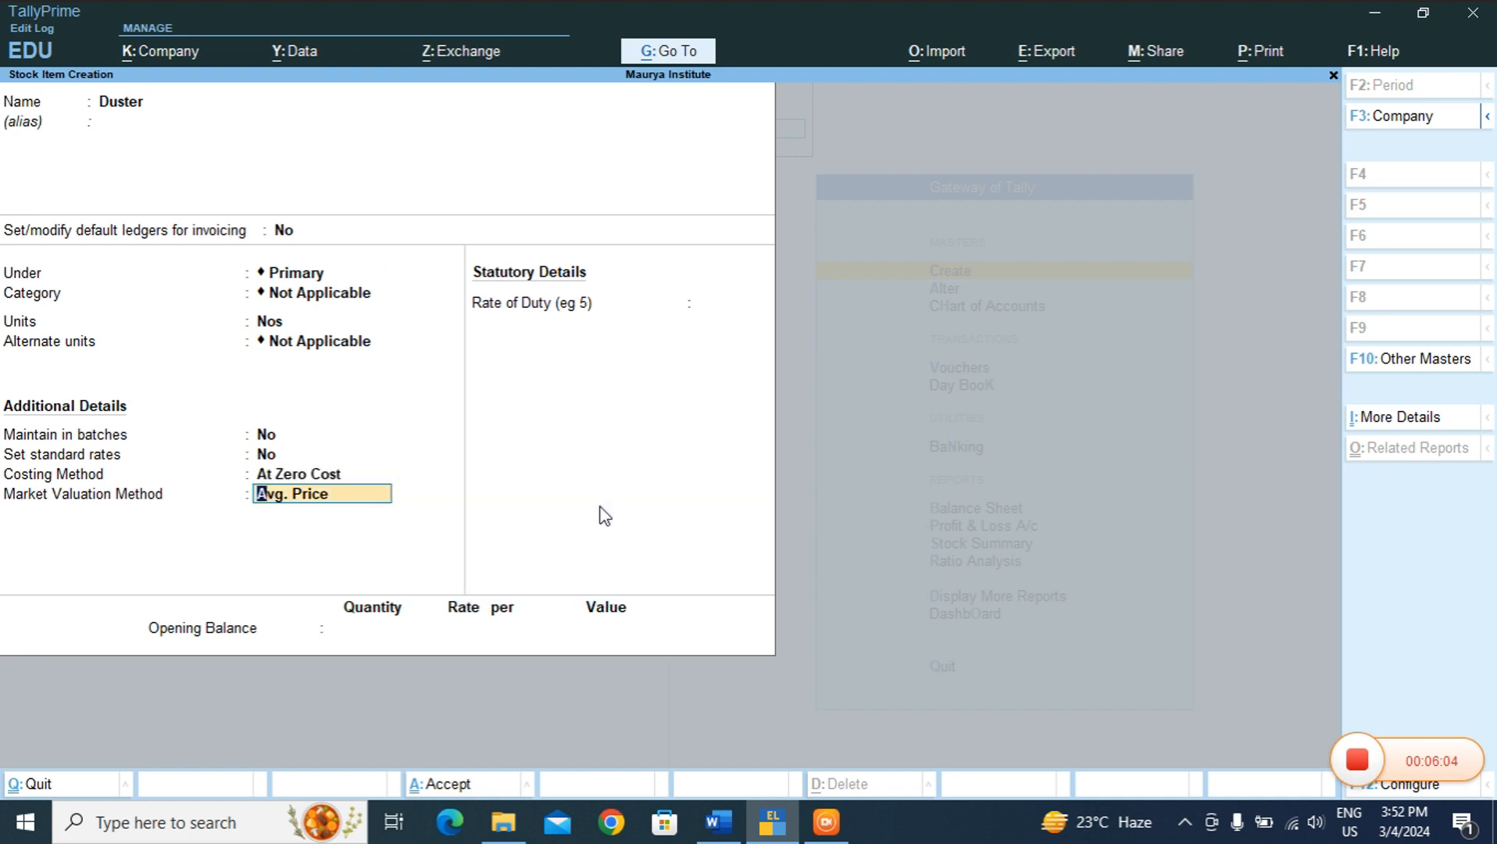
pyautogui.press('Return')
pyautogui.hotkey('ctrl', 'a')
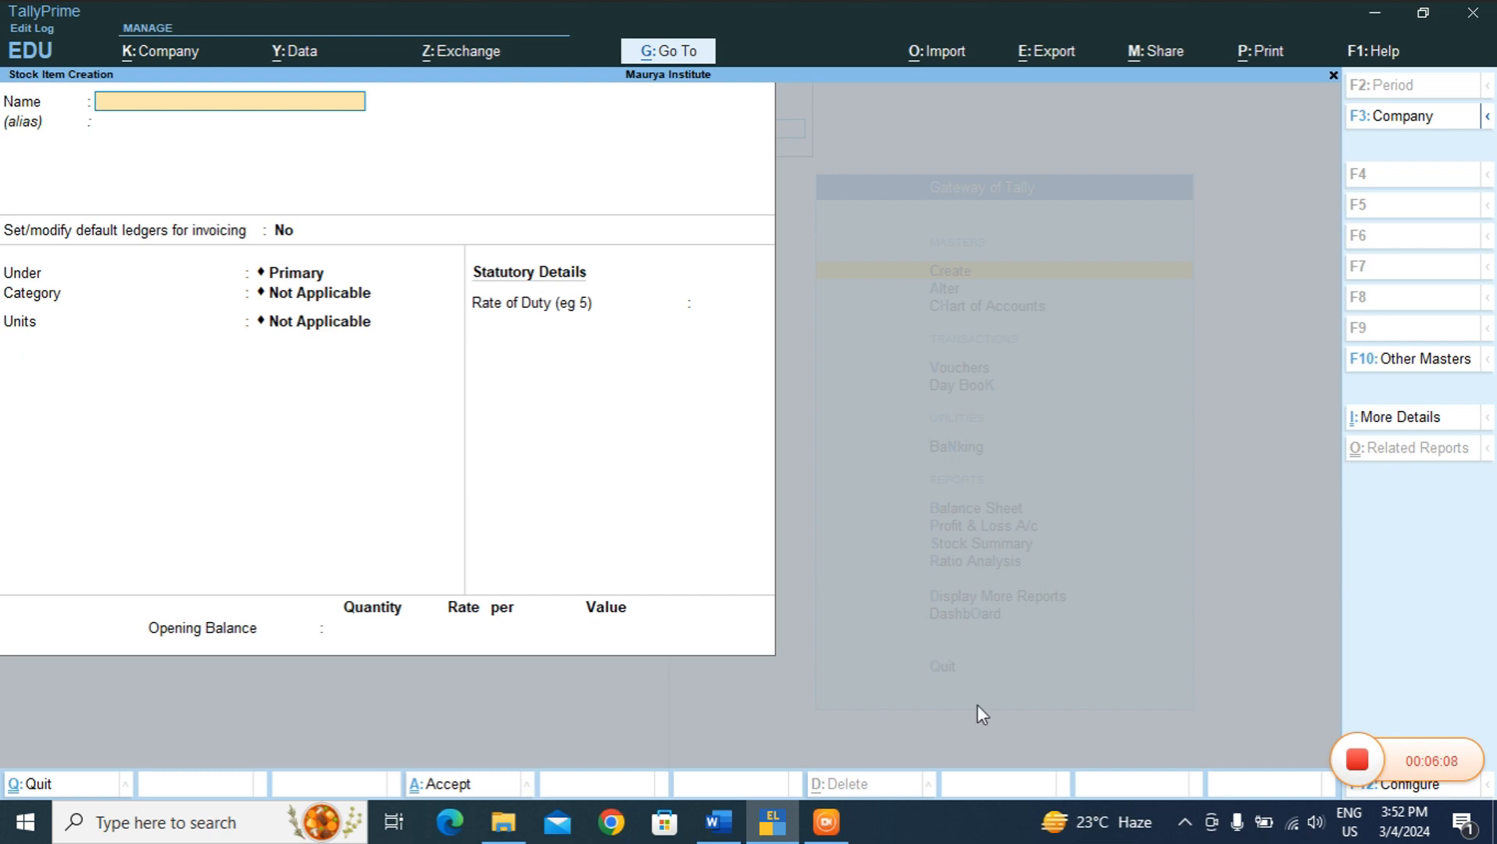
# - Check the pencil purchase in the Word list, switch back to TallyPrime, and name the new stock item Pencil
pyautogui.click(728, 831)
pyautogui.click(728, 832)
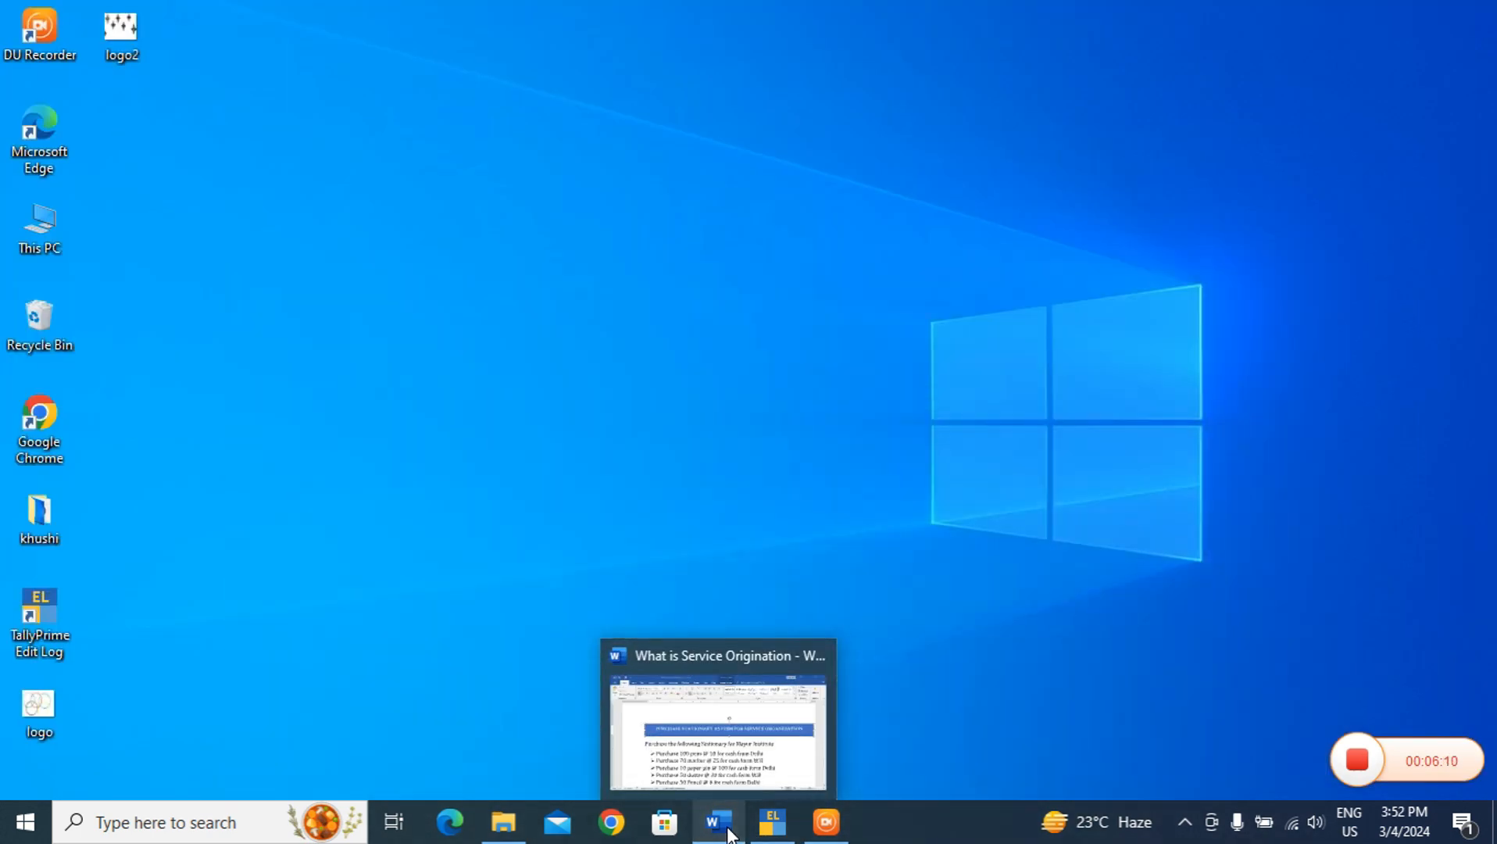
pyautogui.click(725, 827)
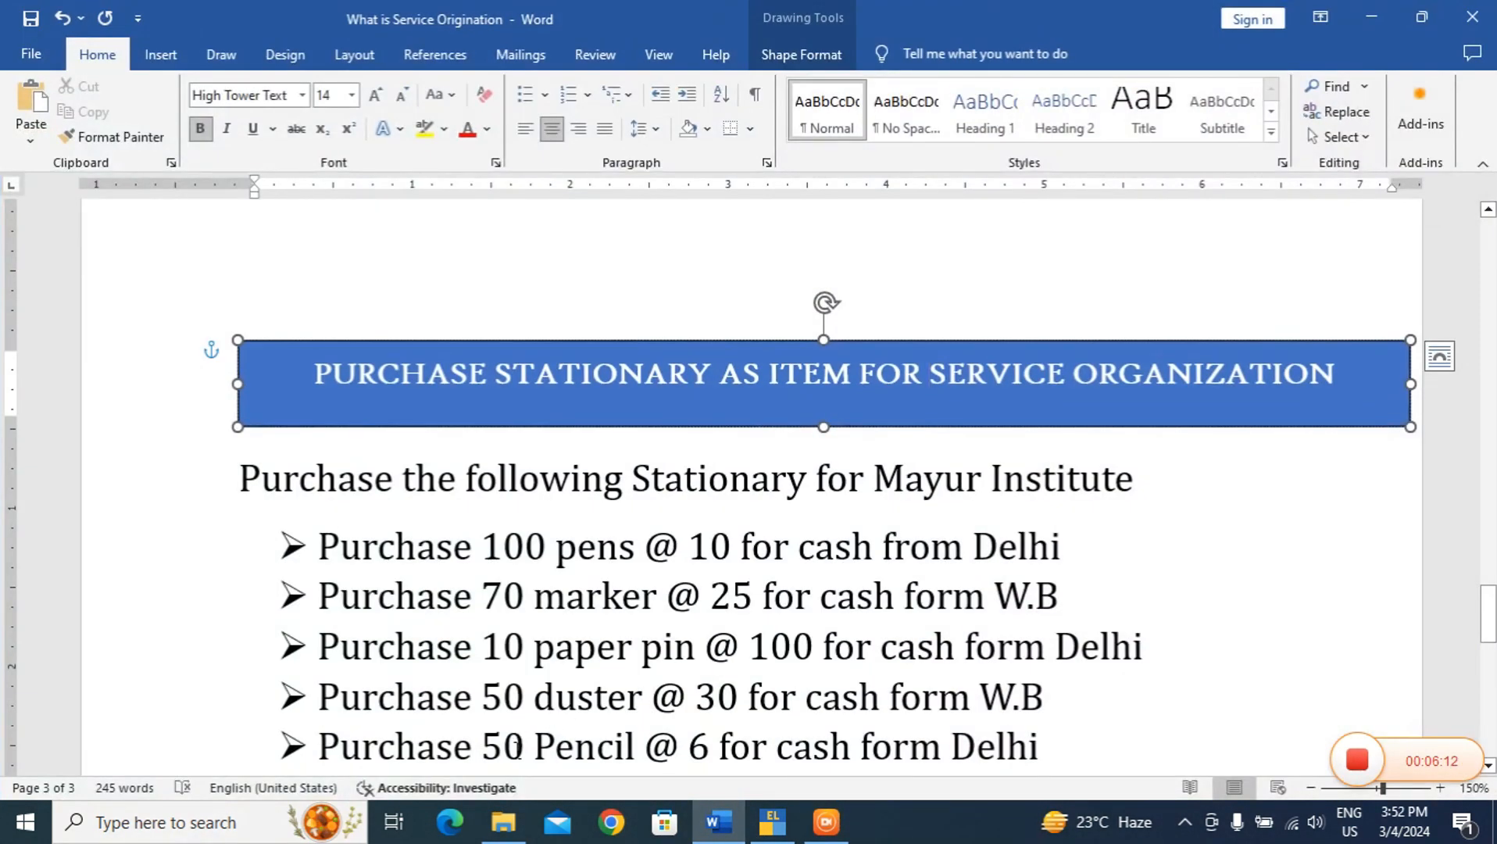
pyautogui.click(772, 822)
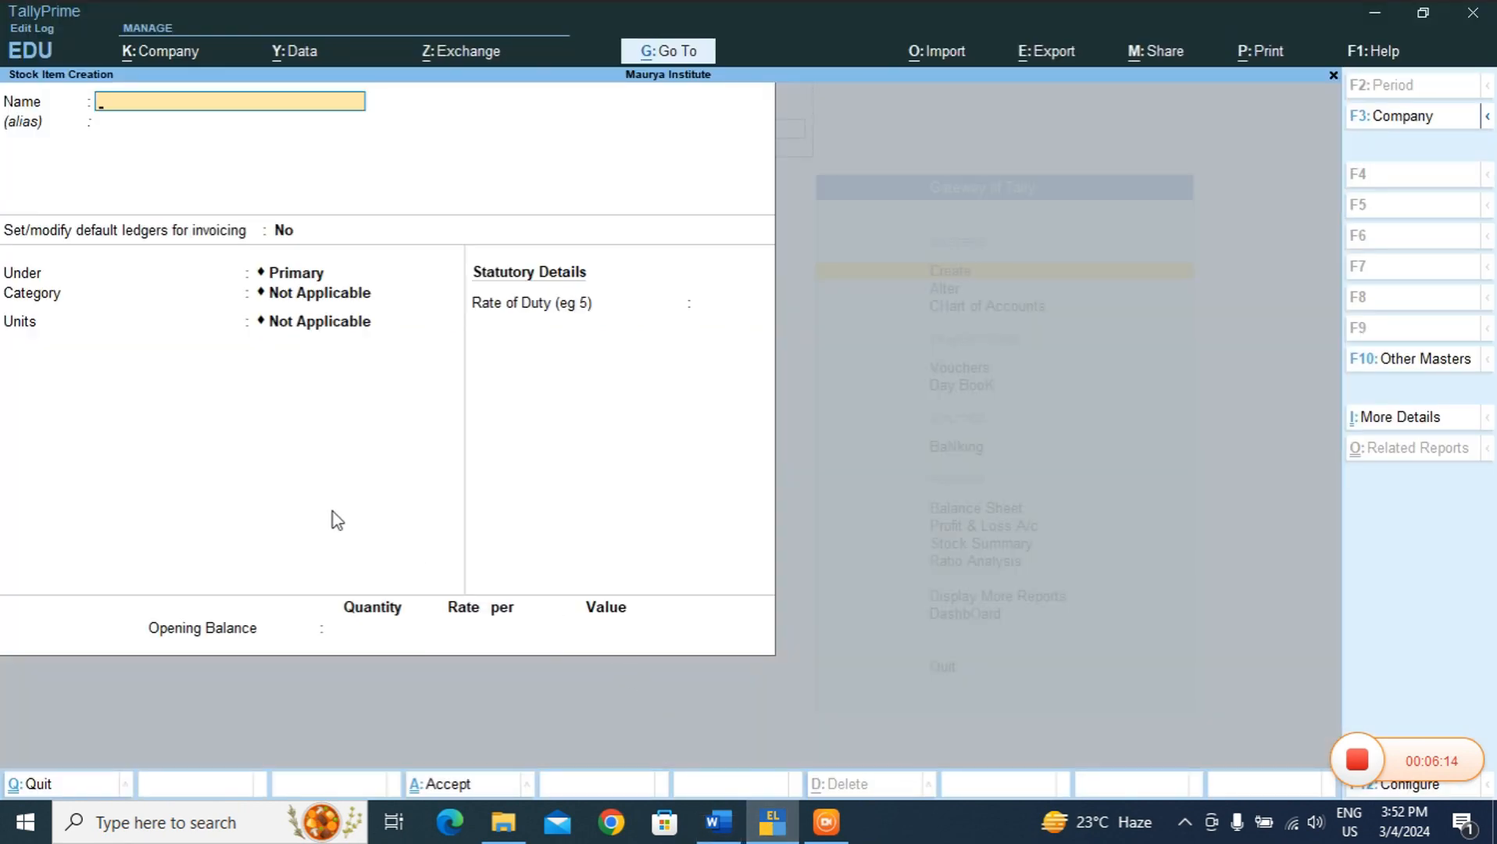
pyautogui.write('Pencil')
pyautogui.press('Return')
pyautogui.press('Return')
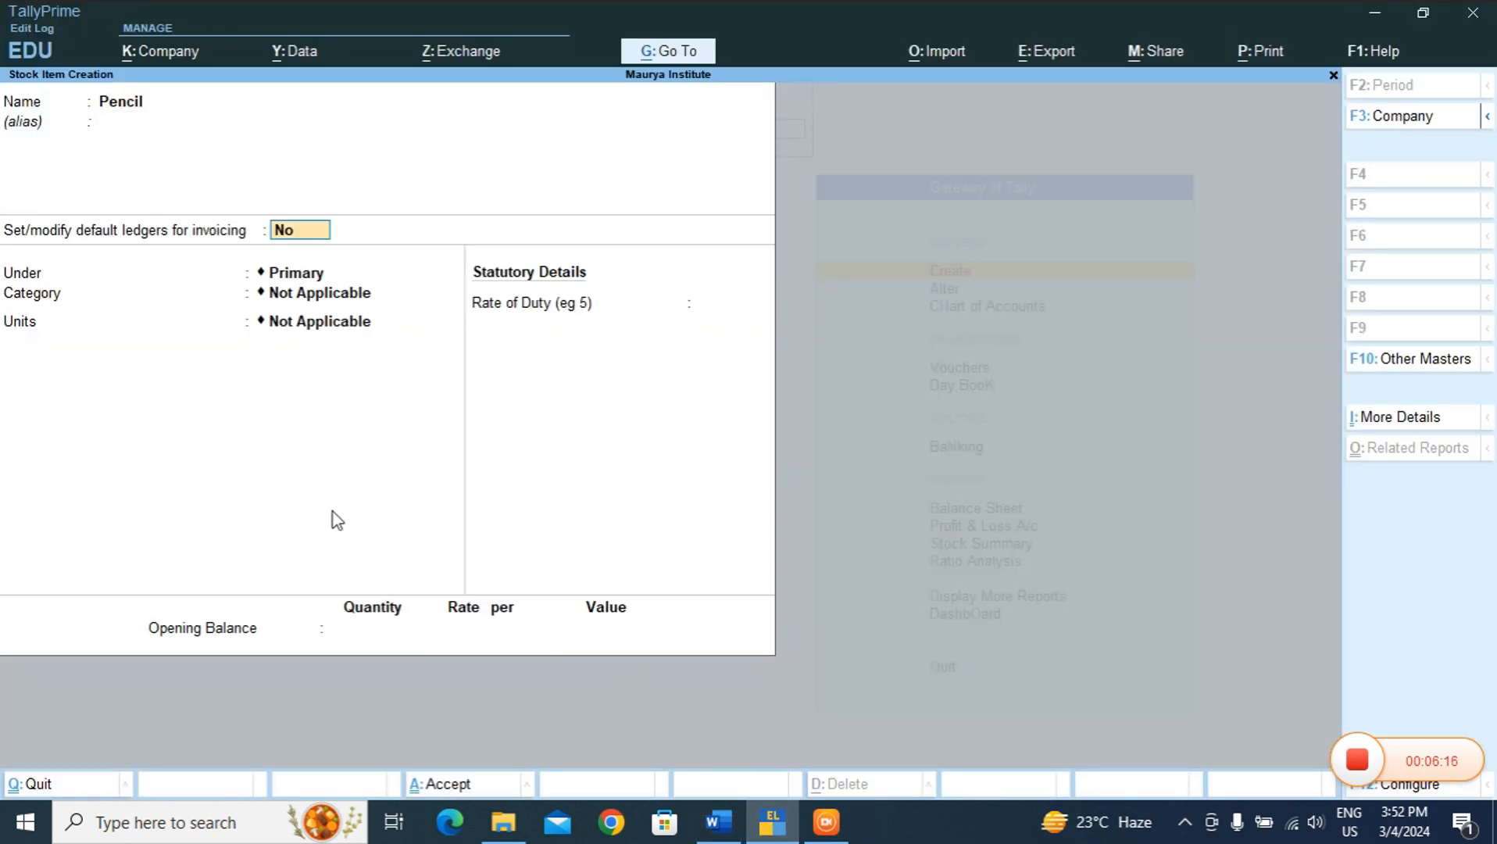
# - Place Pencil under Primary with units Nos and no alternate units, keeping batches and standard rates at No
pyautogui.press('Return')
pyautogui.press('Return')
pyautogui.press('Return')
pyautogui.press('Return')
pyautogui.press('BackSpace')
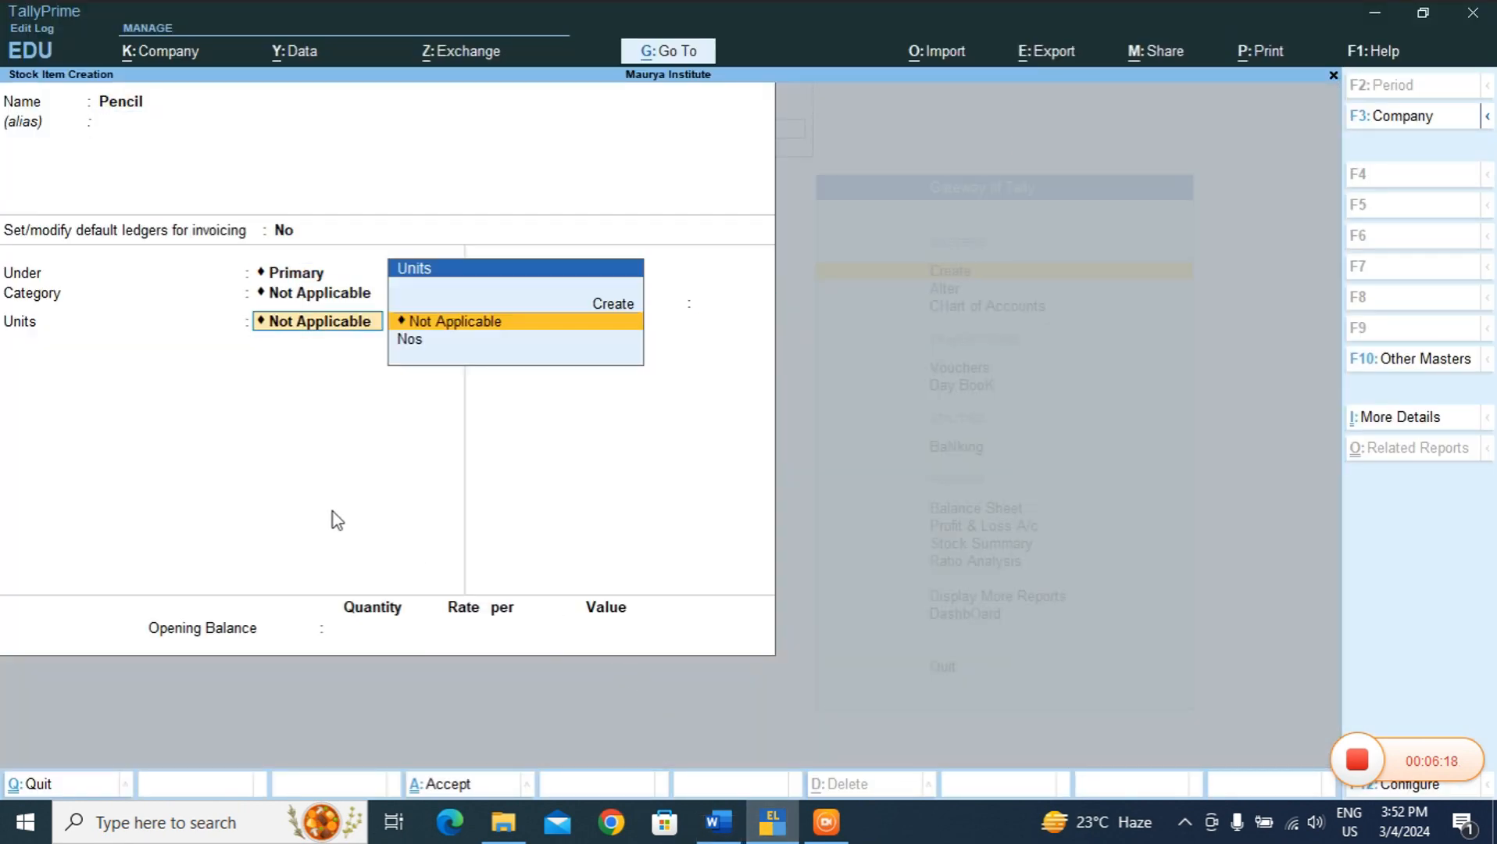
pyautogui.write('no')
pyautogui.press('Return')
pyautogui.press('Return')
pyautogui.press('Return')
pyautogui.press('Return')
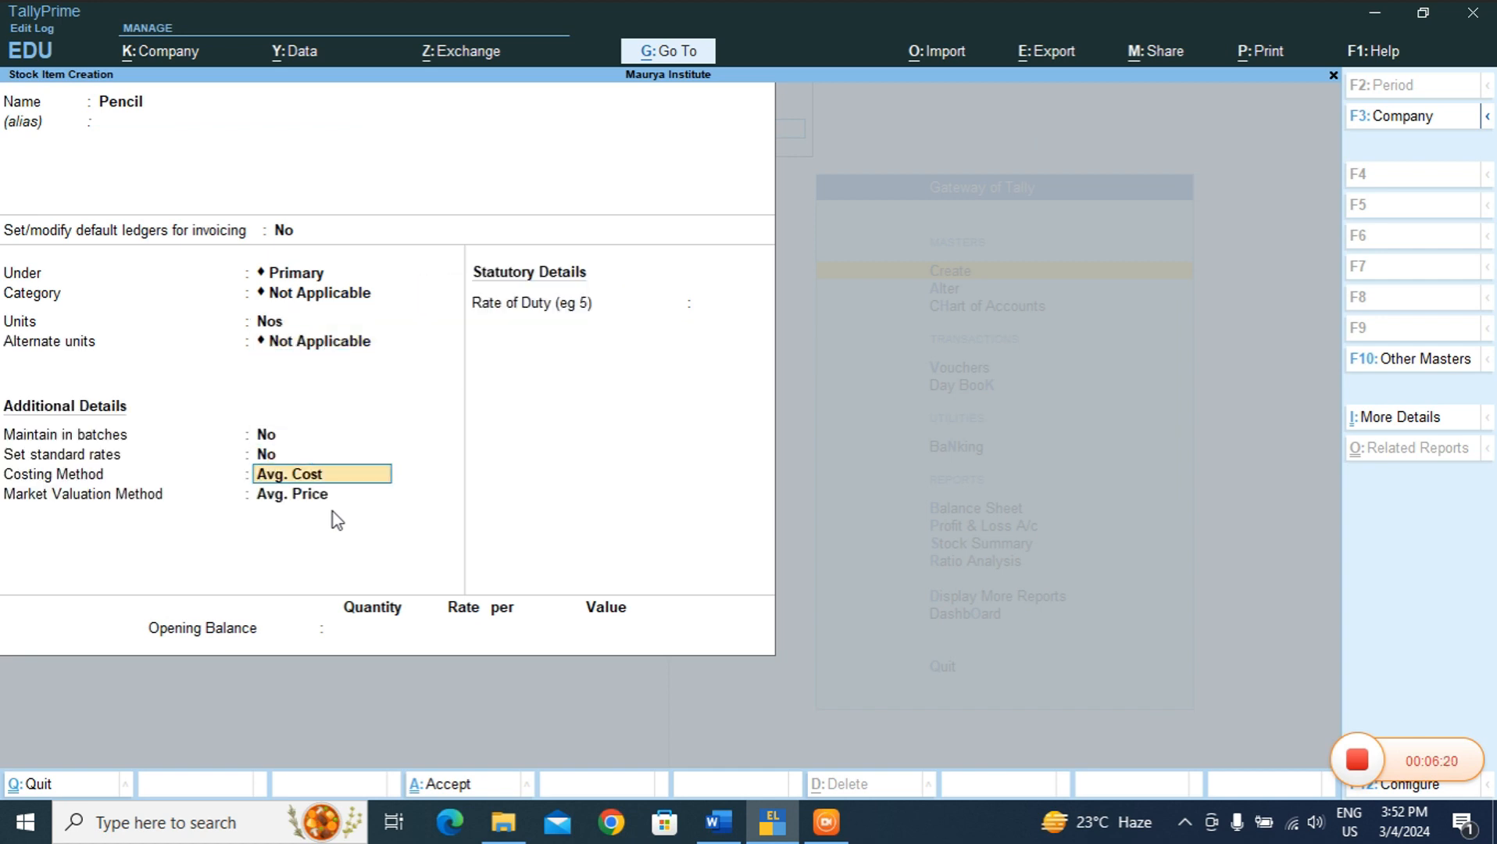
# - Set Pencil's costing method to At Zero Cost with Avg. Price market valuation, and save the item
pyautogui.write('At')
pyautogui.press('Return')
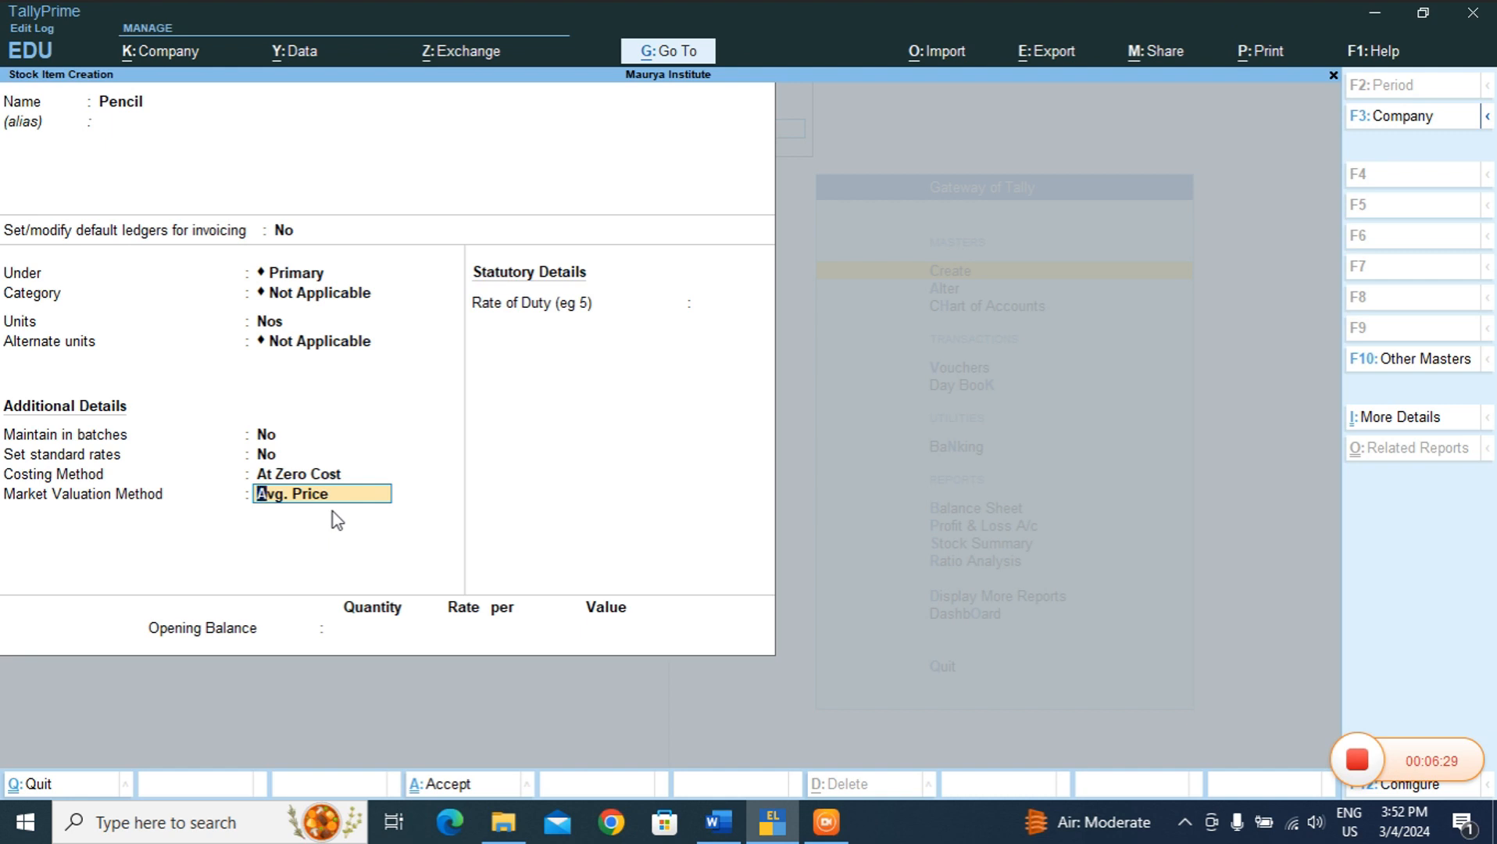
pyautogui.press('ctrl')
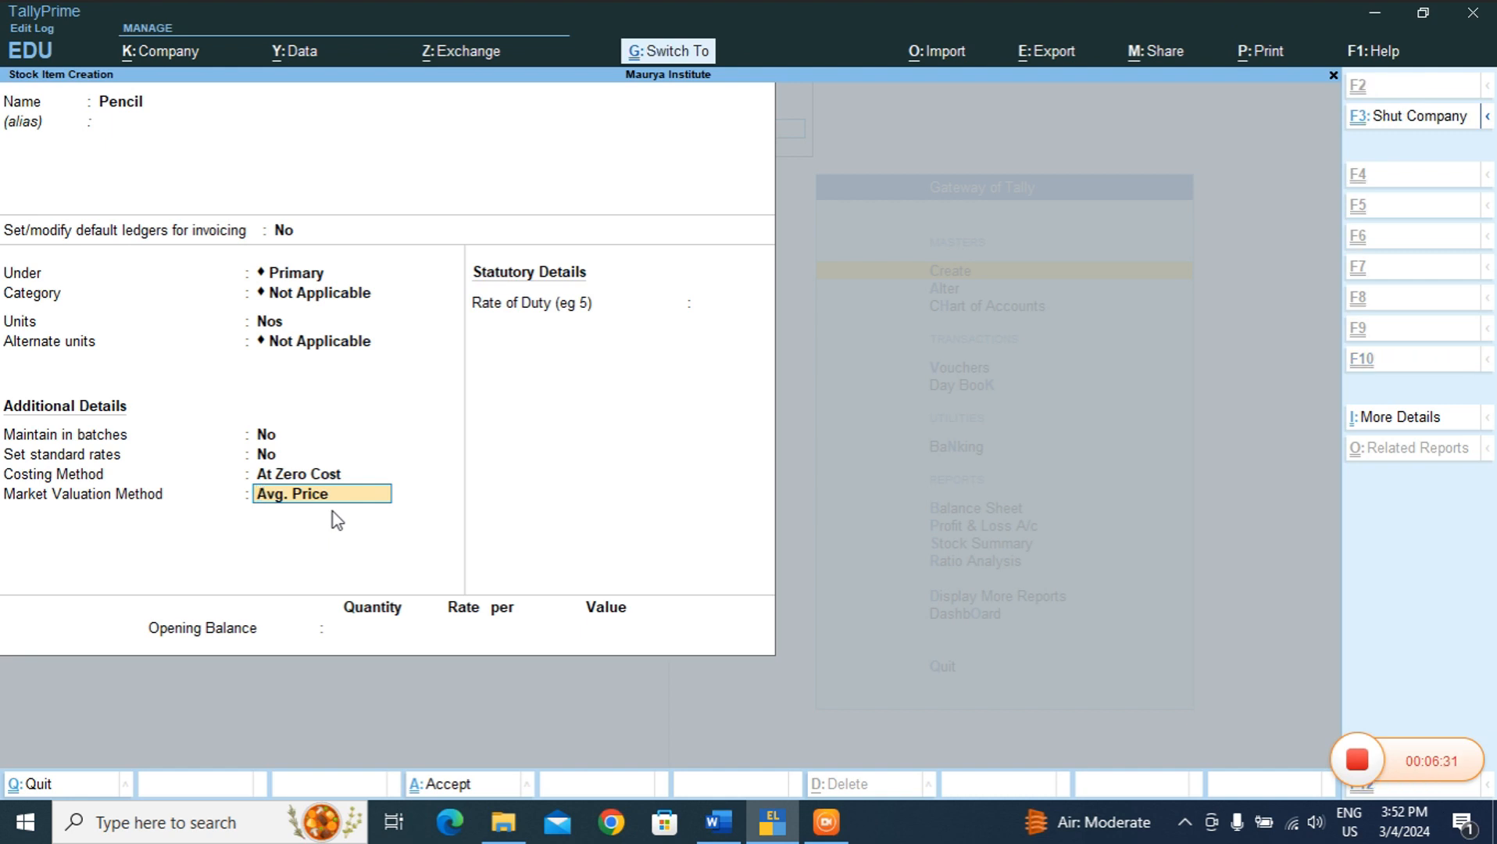
pyautogui.hotkey('ctrl', 'a')
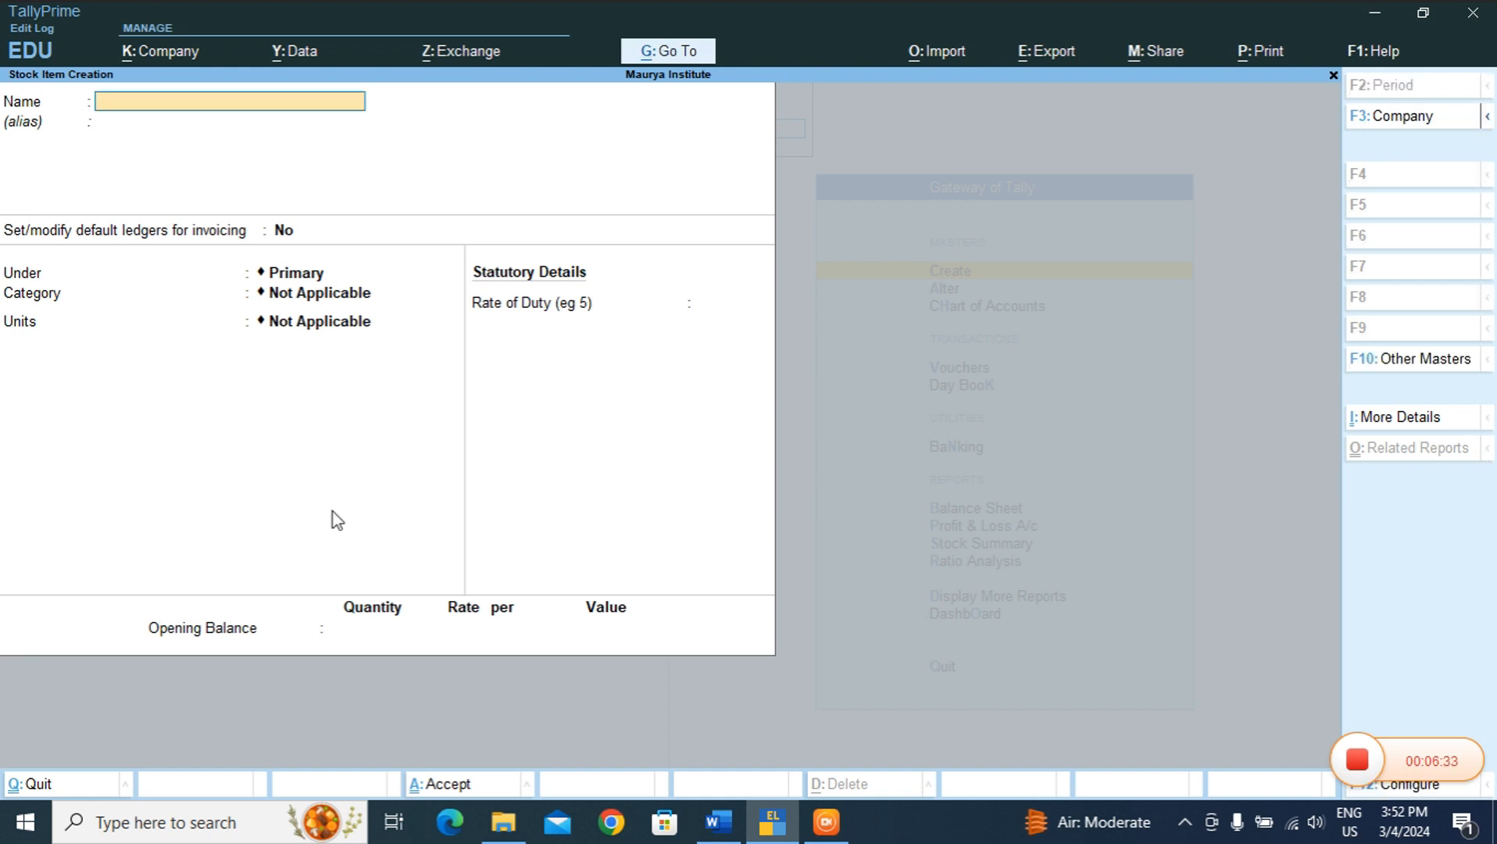
# - Quit stock item creation and return to the Gateway of Tally
pyautogui.press('ctrl')
pyautogui.press('Escape')
pyautogui.press('y')
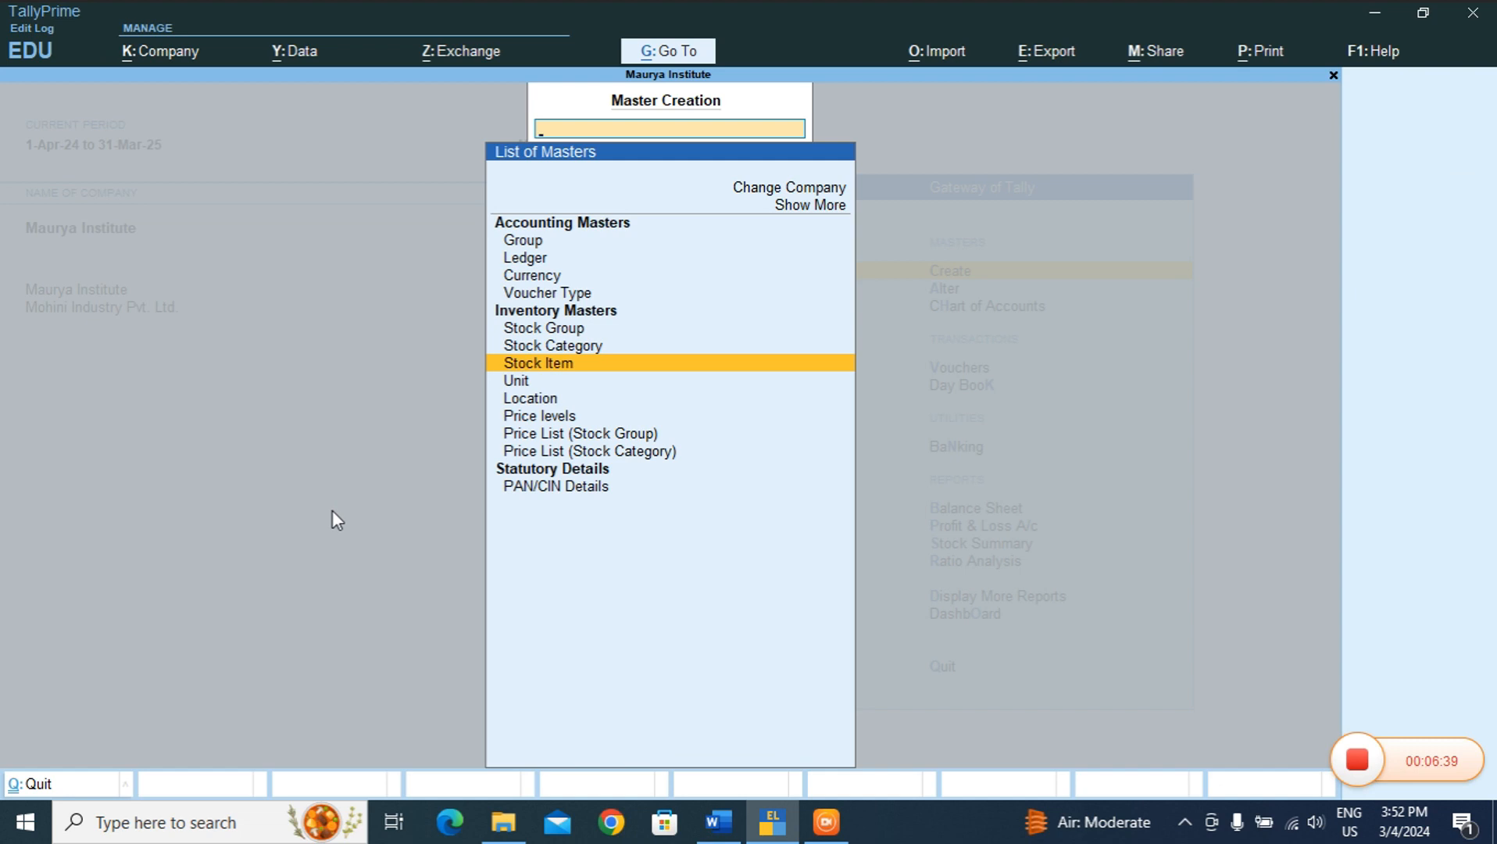
pyautogui.press('Escape')
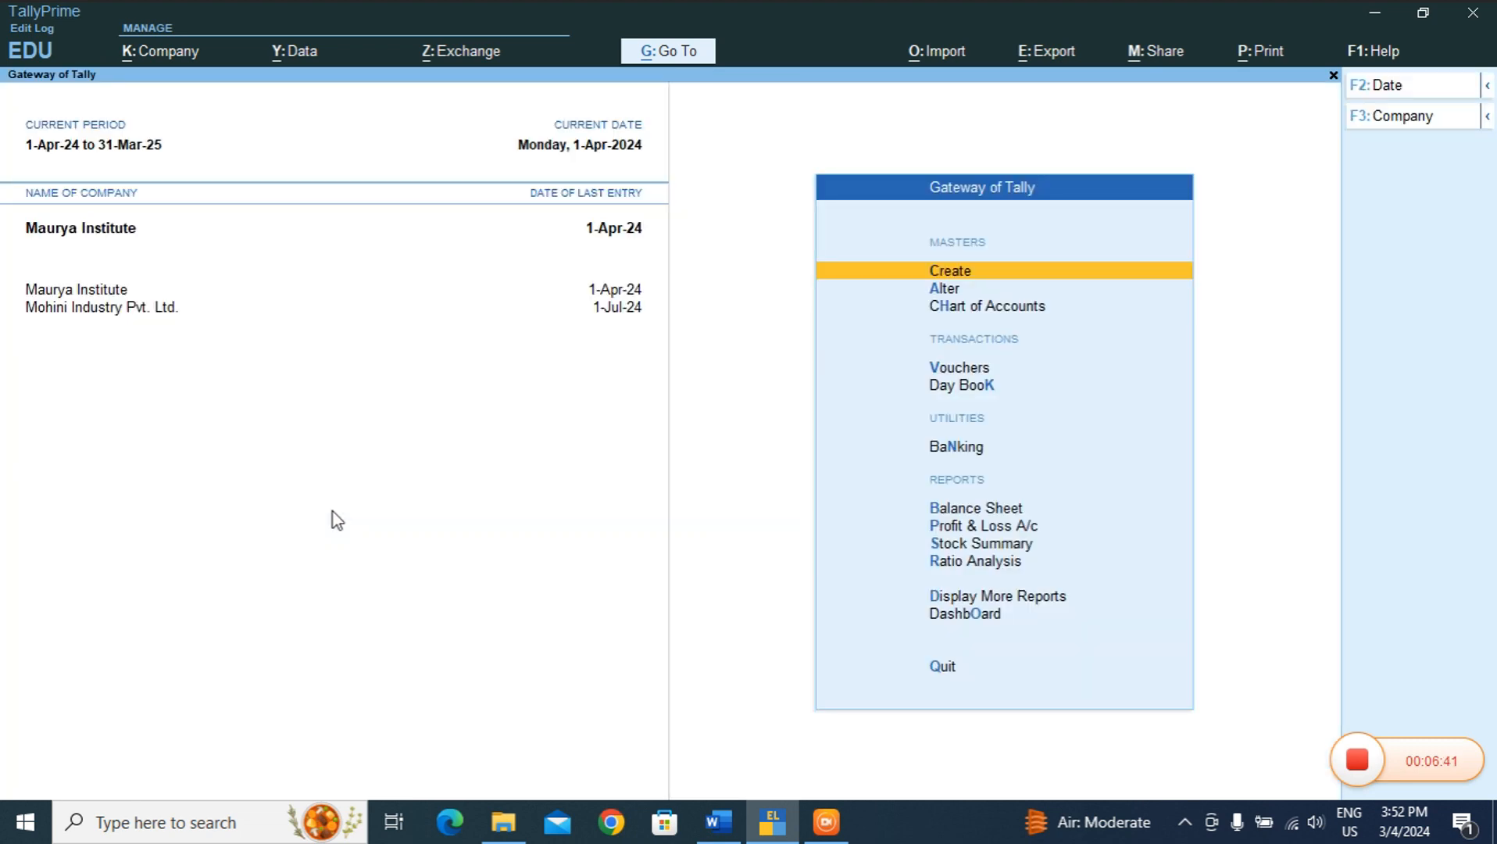
# - Switch to Word, review the list of cash stationary purchases for the institute, and switch back to TallyPrime
pyautogui.press('Down')
pyautogui.press('Down')
pyautogui.press('Down')
pyautogui.press('Down')
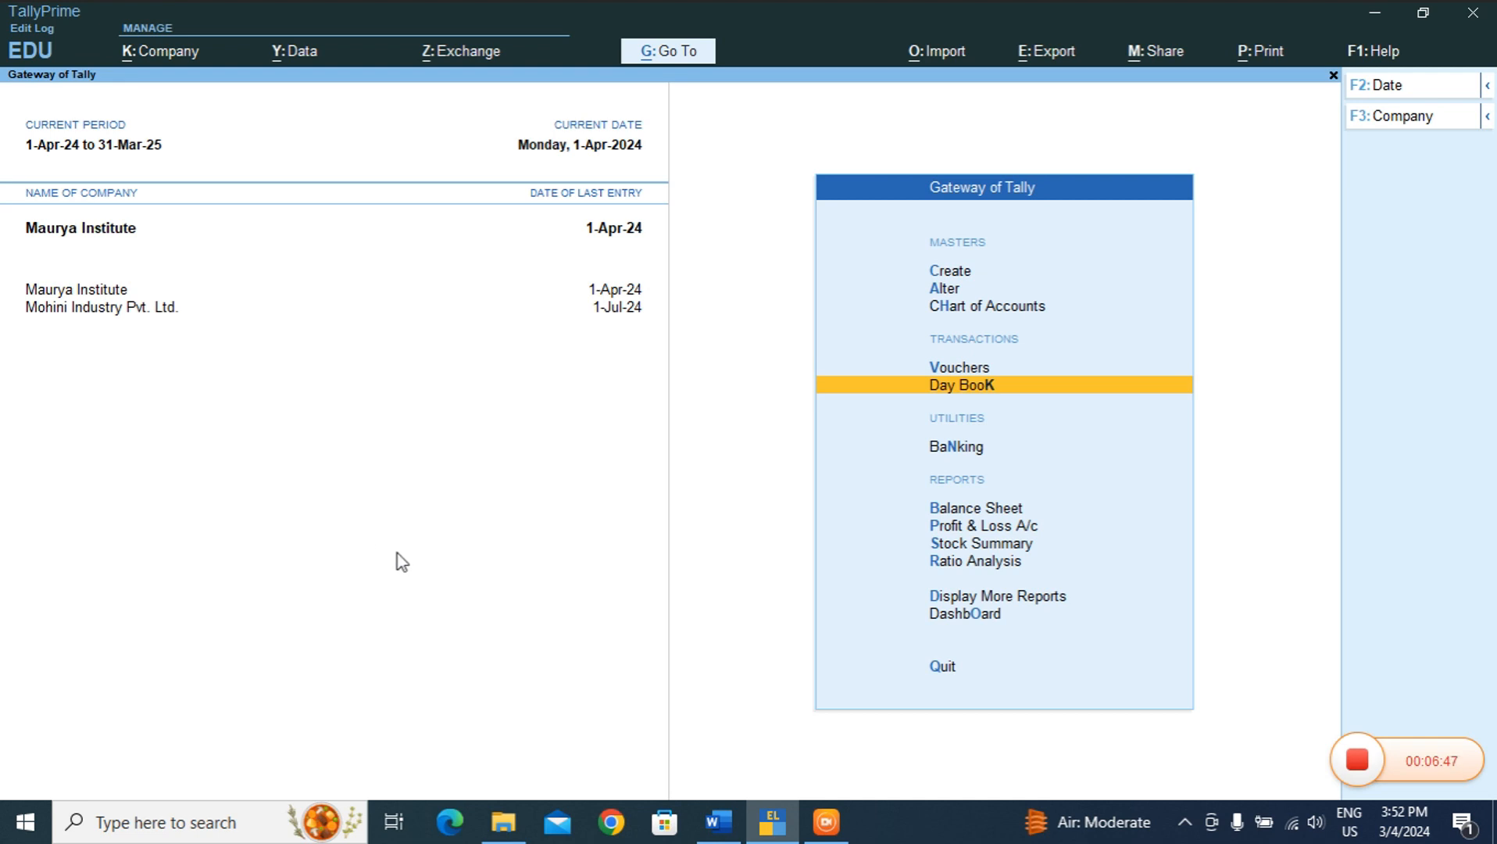
pyautogui.click(719, 821)
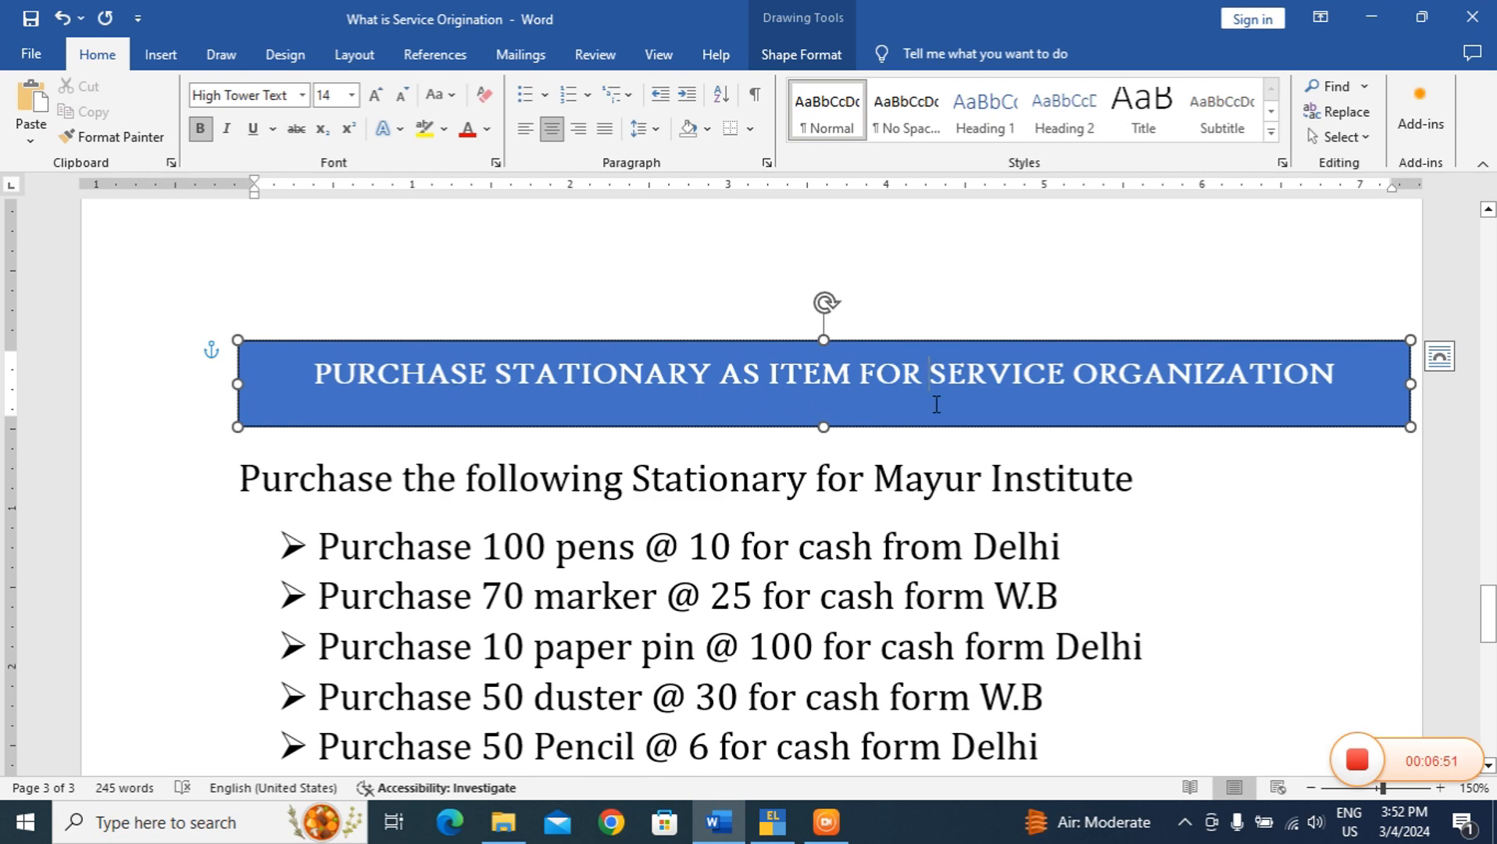
pyautogui.scroll(-3, 751, 426)
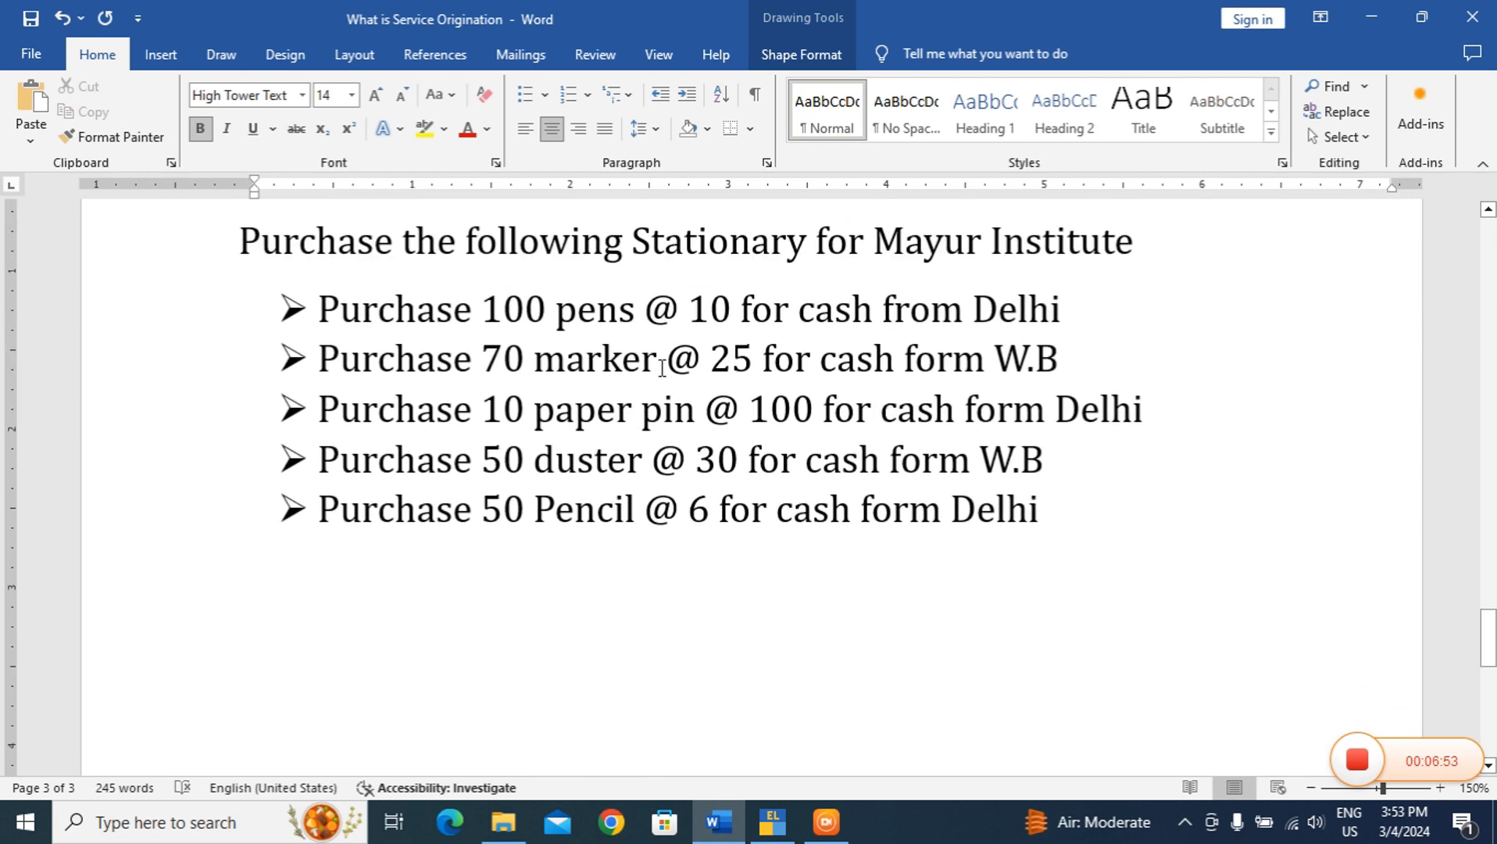
pyautogui.scroll(-1, 662, 367)
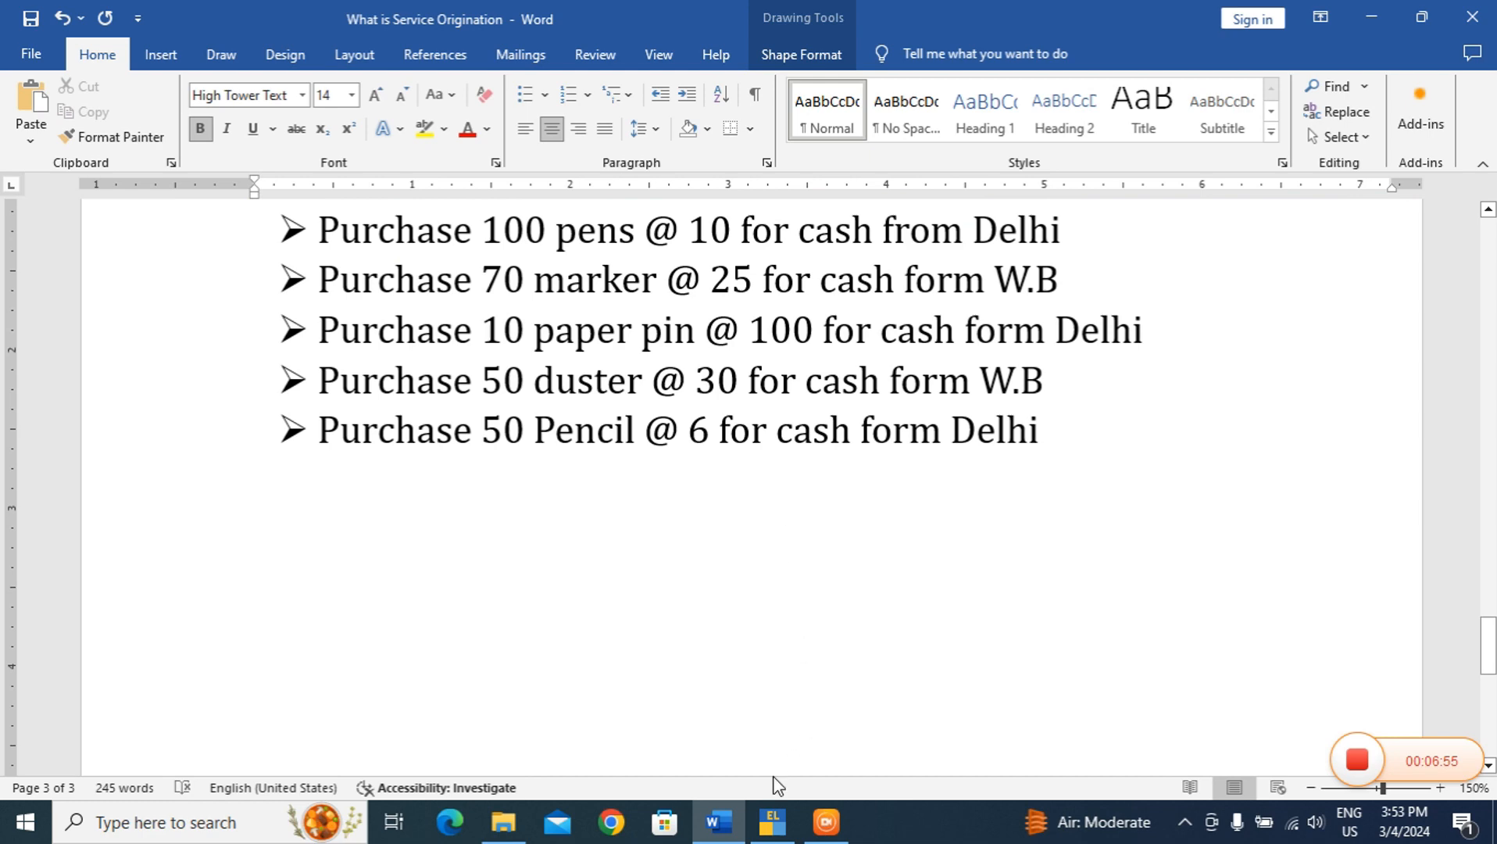
pyautogui.click(780, 827)
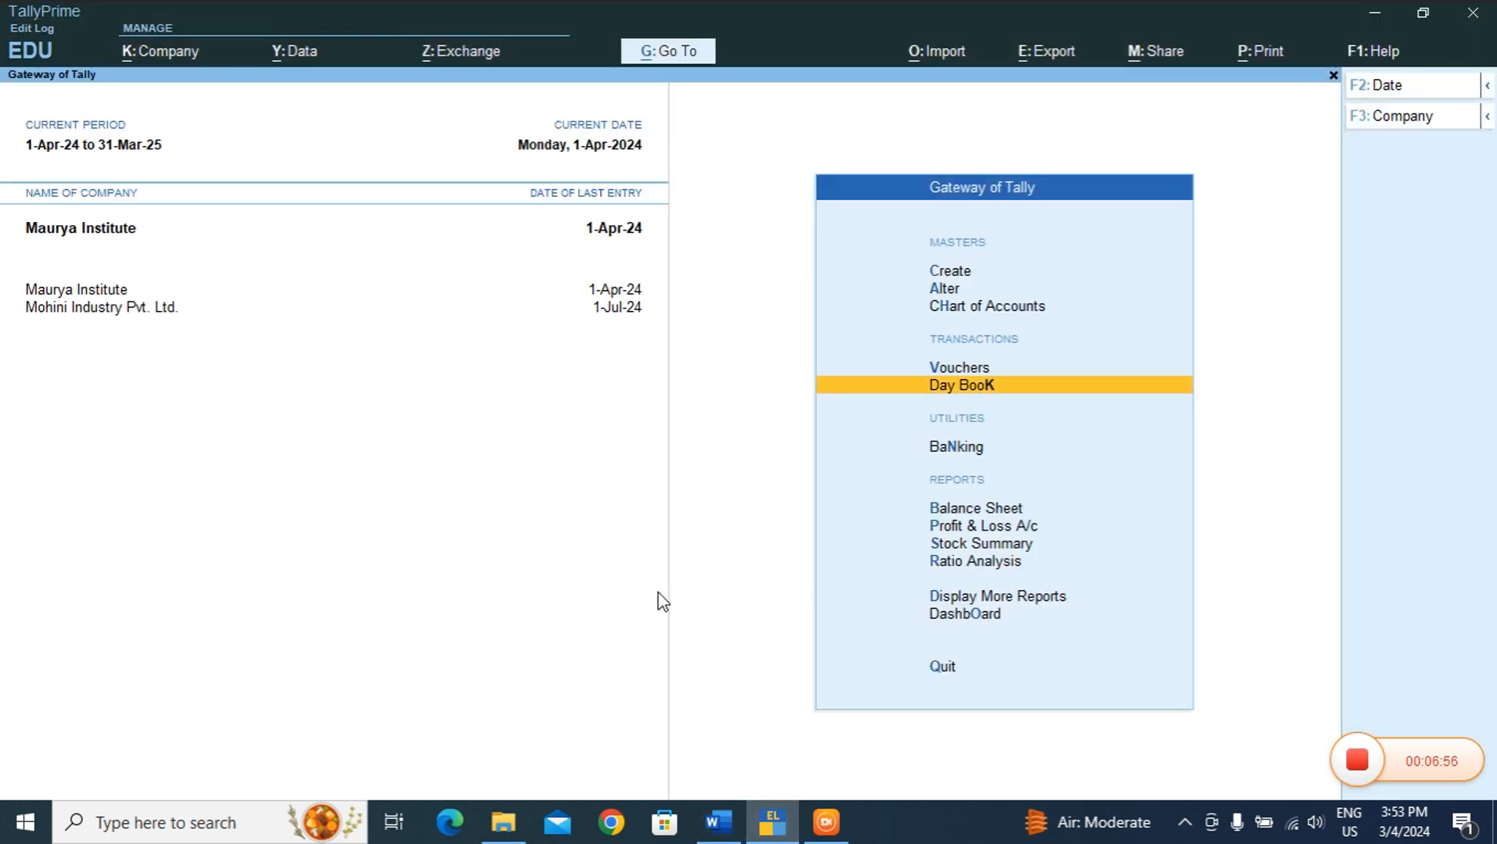
# - Start a new purchase voucher and change its mode to Item Invoice
pyautogui.click(962, 368)
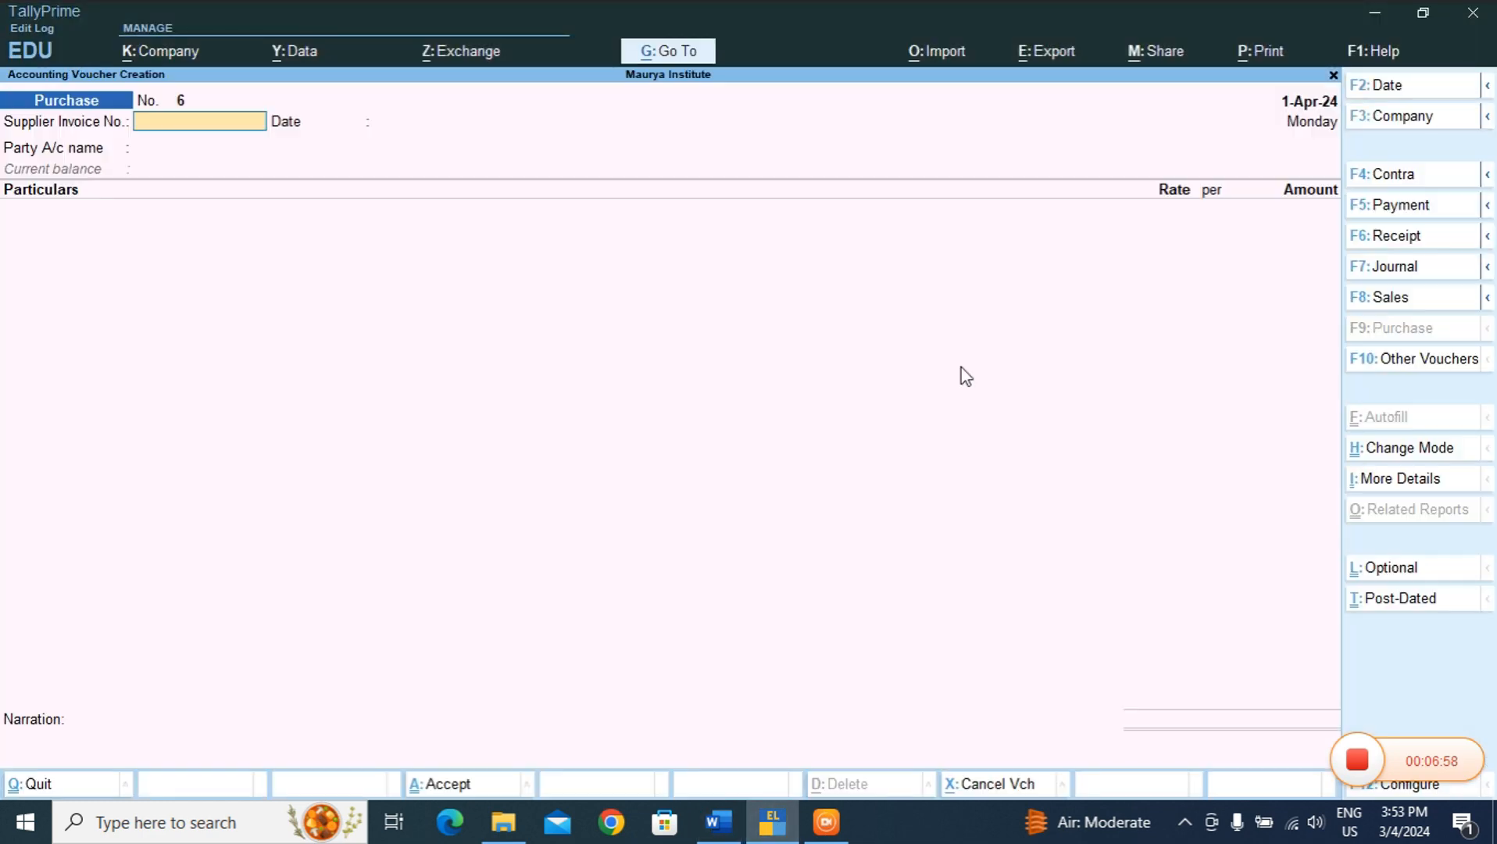
pyautogui.click(1386, 447)
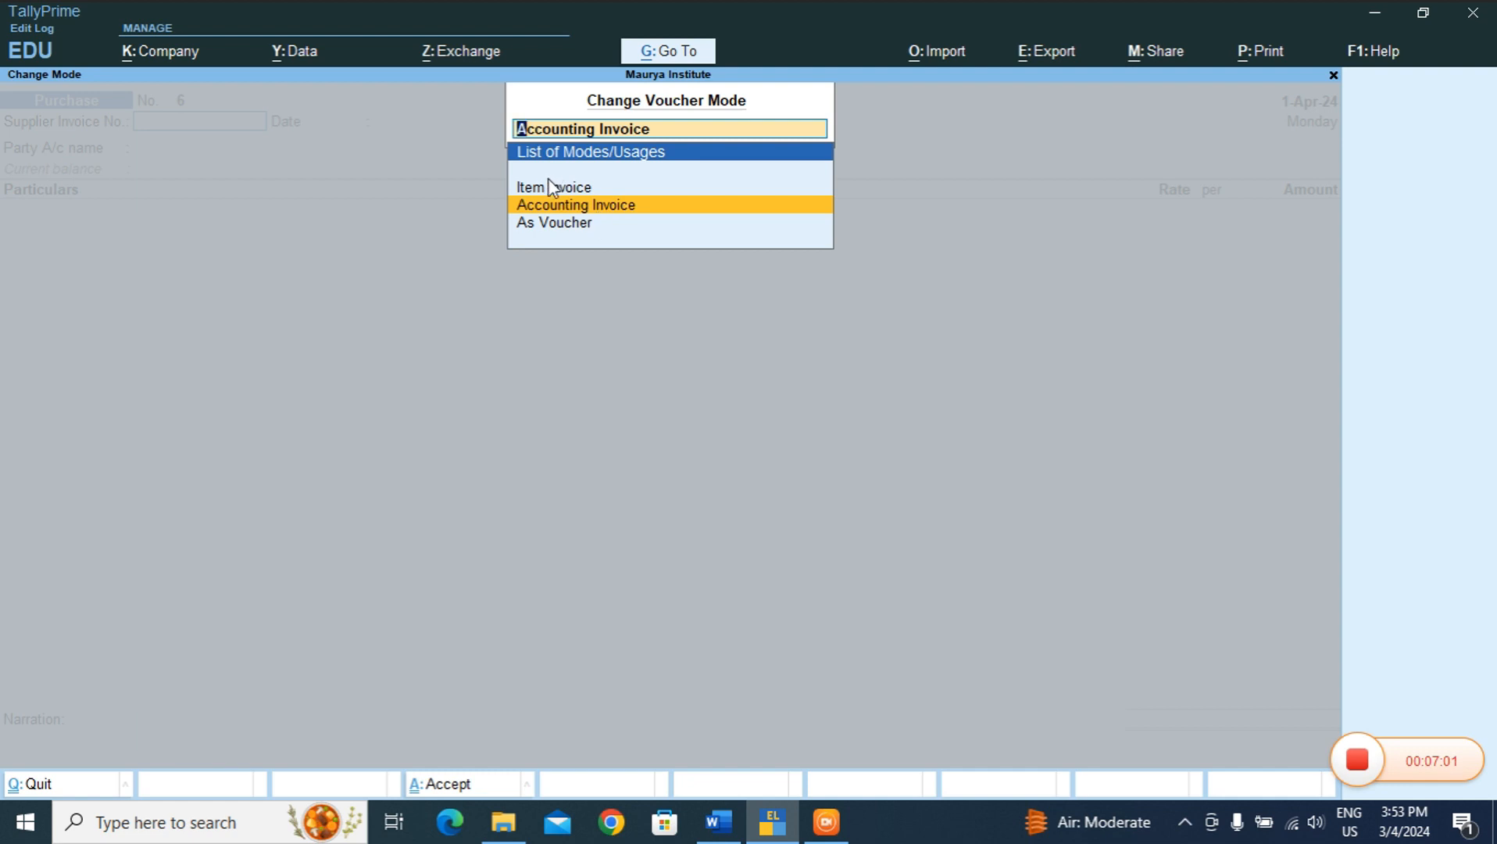
pyautogui.click(570, 188)
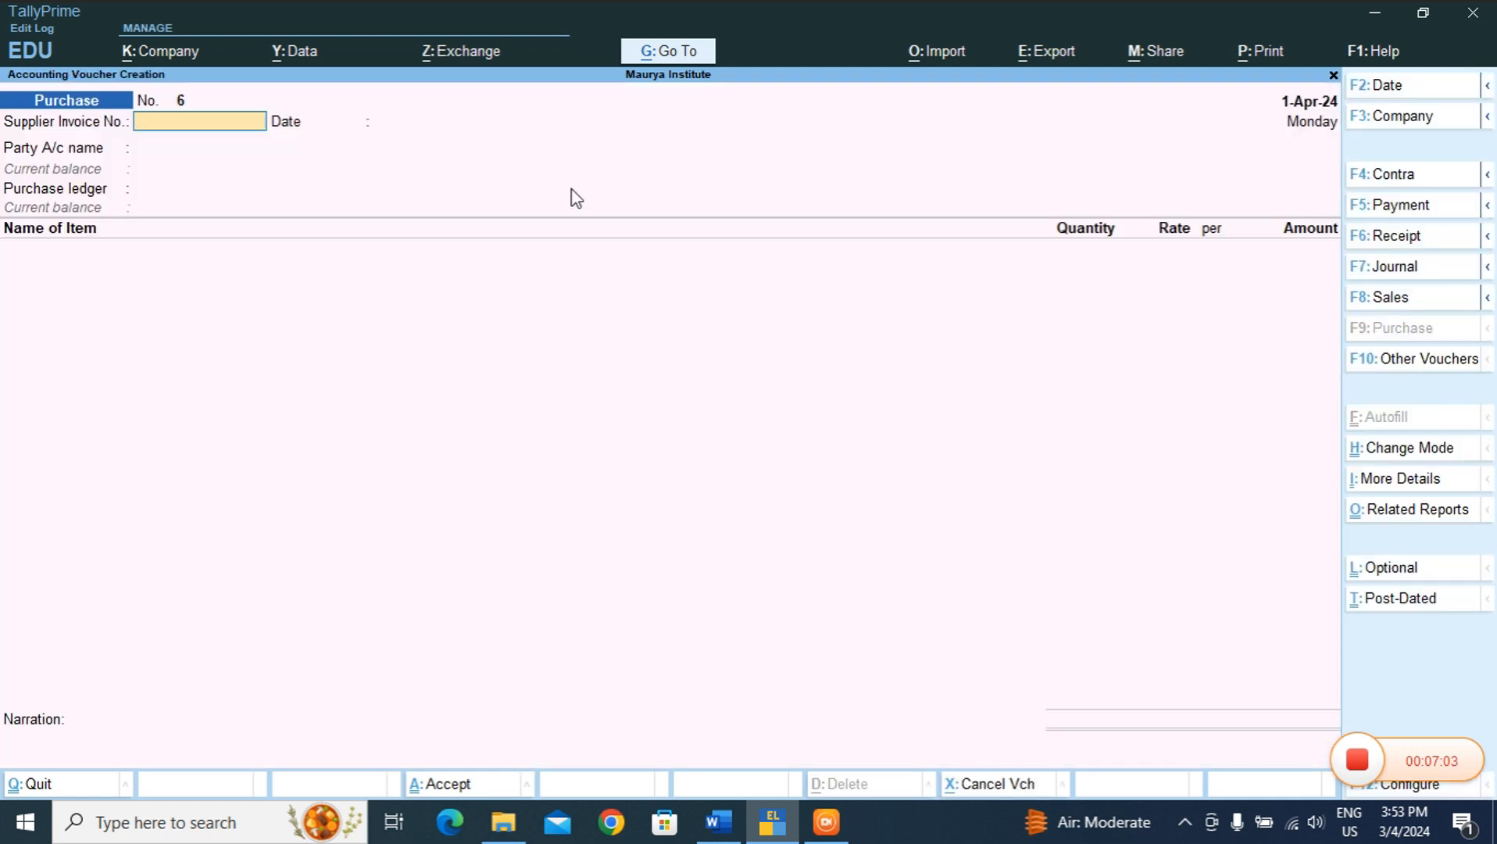
# - Leave the supplier invoice number blank, choose Cash as the party account, and accept blank receipt and party details
pyautogui.press('Return')
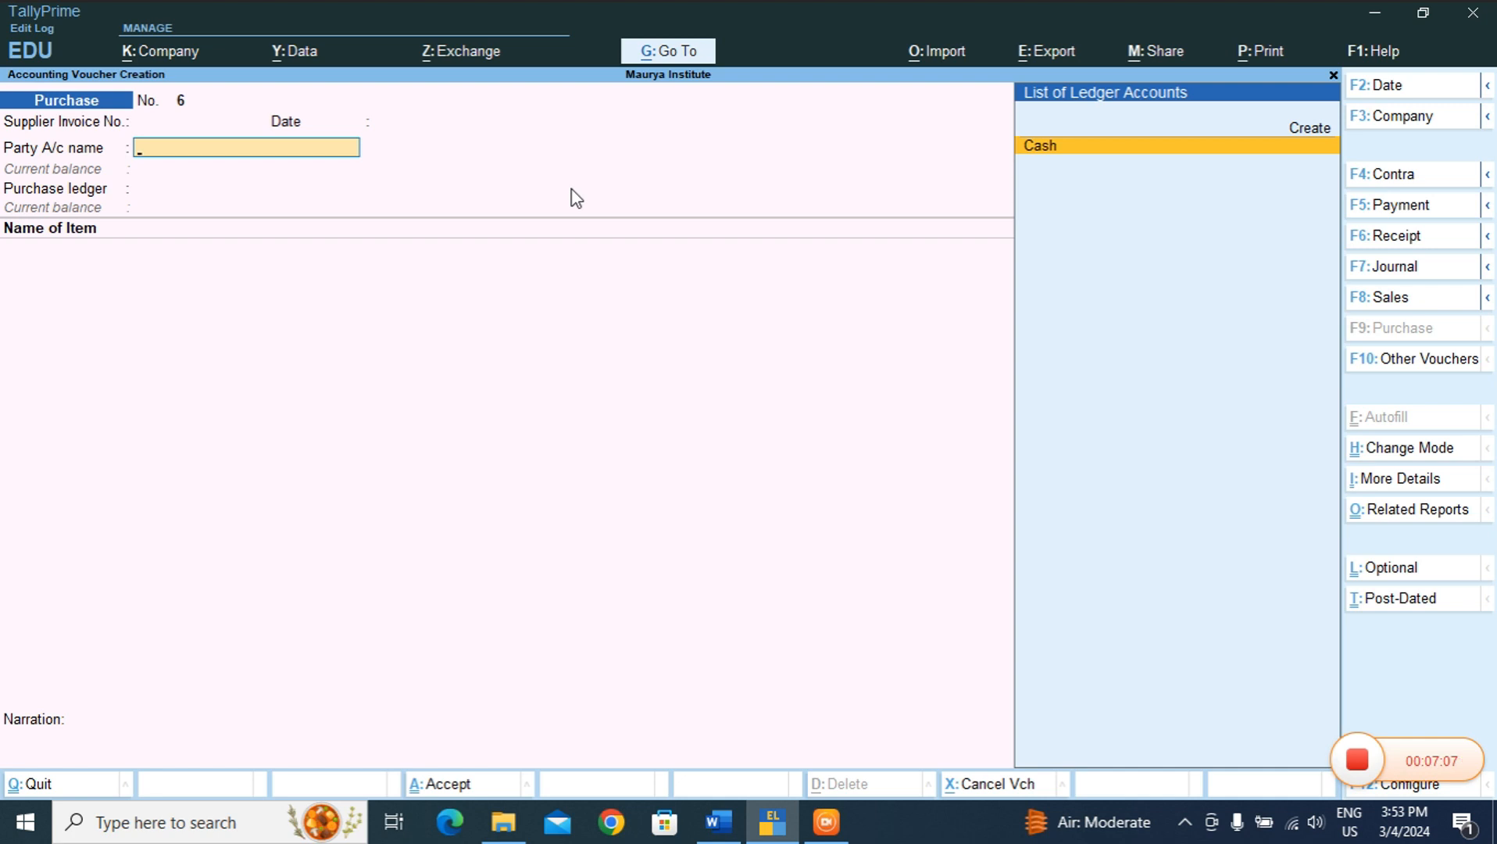
pyautogui.press('Return')
pyautogui.press('Return')
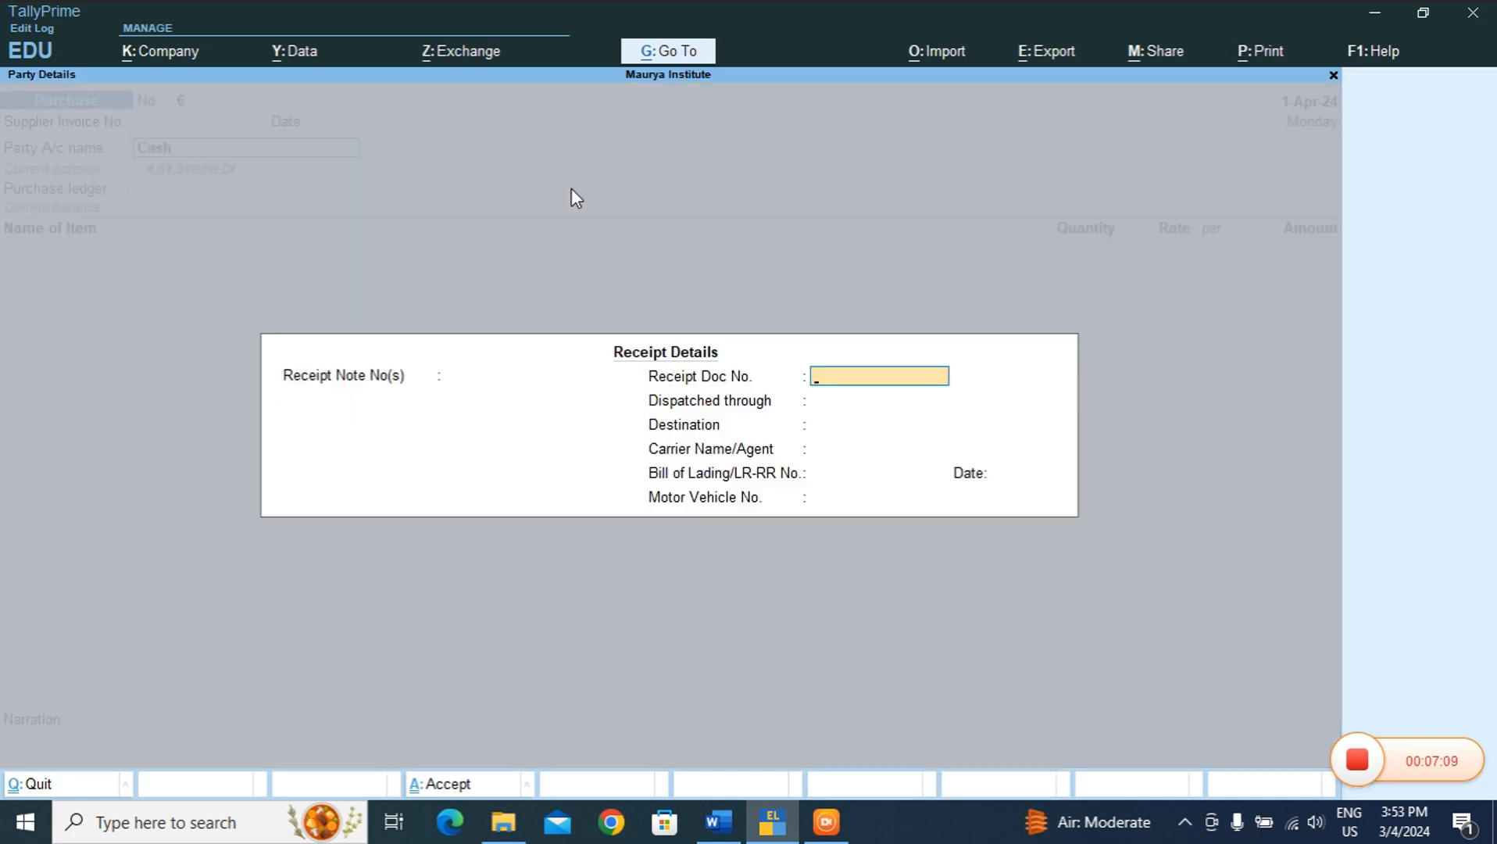
pyautogui.press('Return')
pyautogui.press('Return')
pyautogui.press('Return')
pyautogui.press('Return')
pyautogui.press('Return')
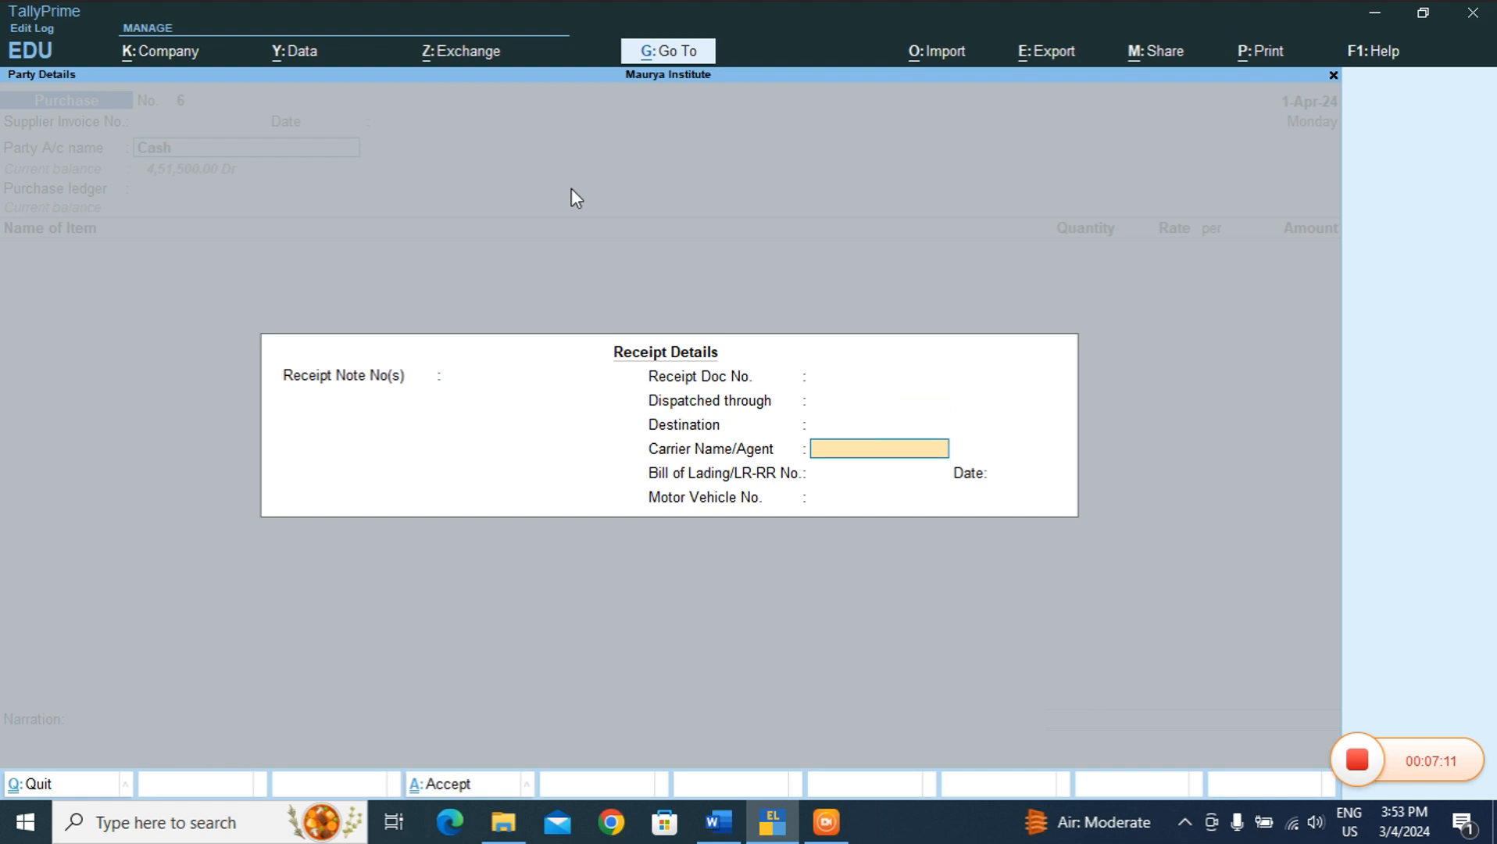
pyautogui.press('Return')
pyautogui.press('Return')
pyautogui.press('Return')
pyautogui.press('Return')
pyautogui.press('Return')
pyautogui.press('Return')
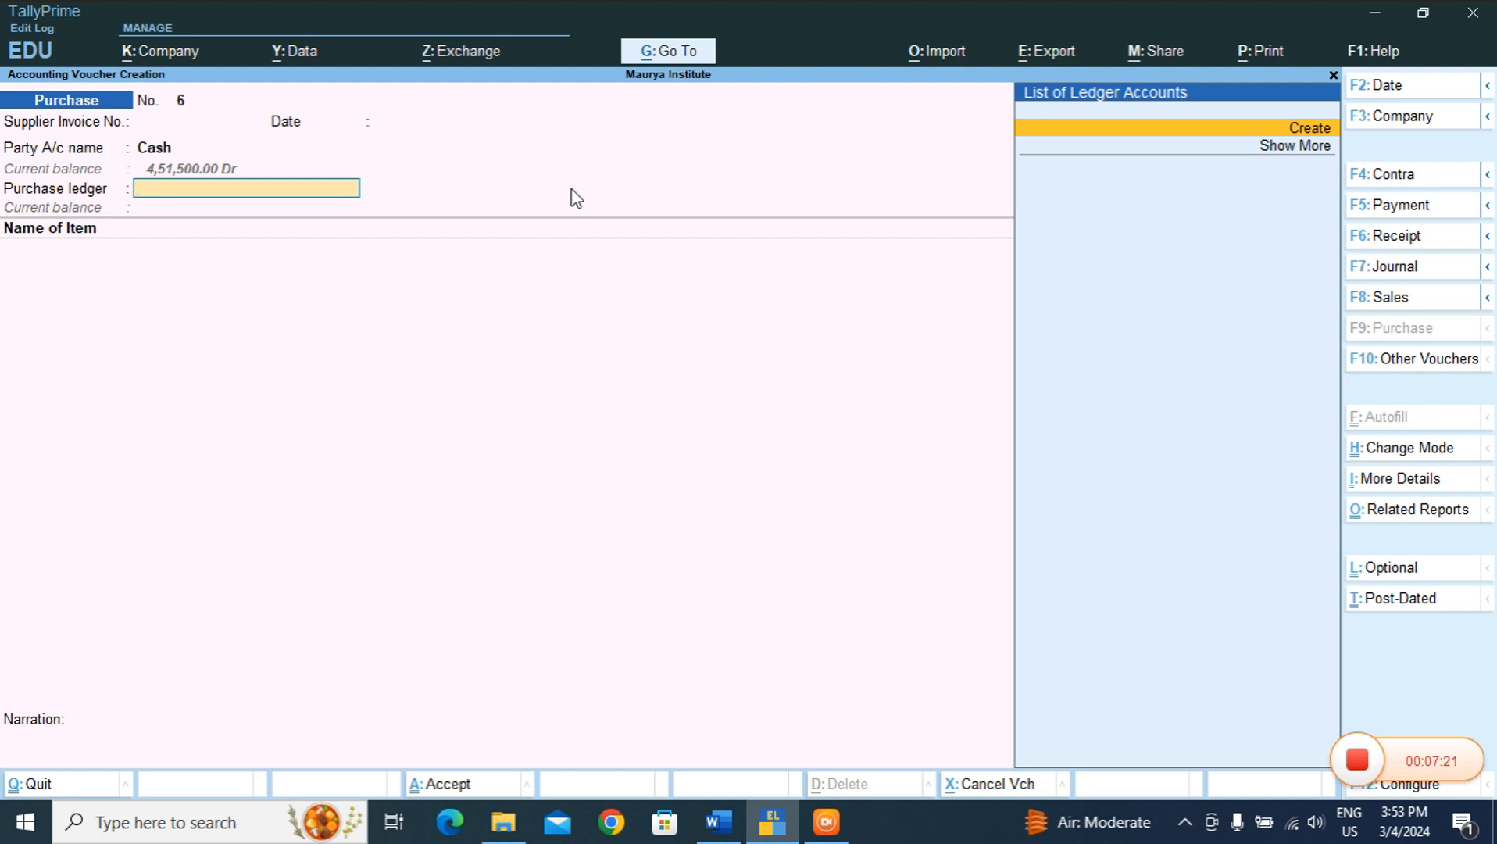
# - Expand the ledger list and choose Stationary as the purchase ledger
pyautogui.press('Down')
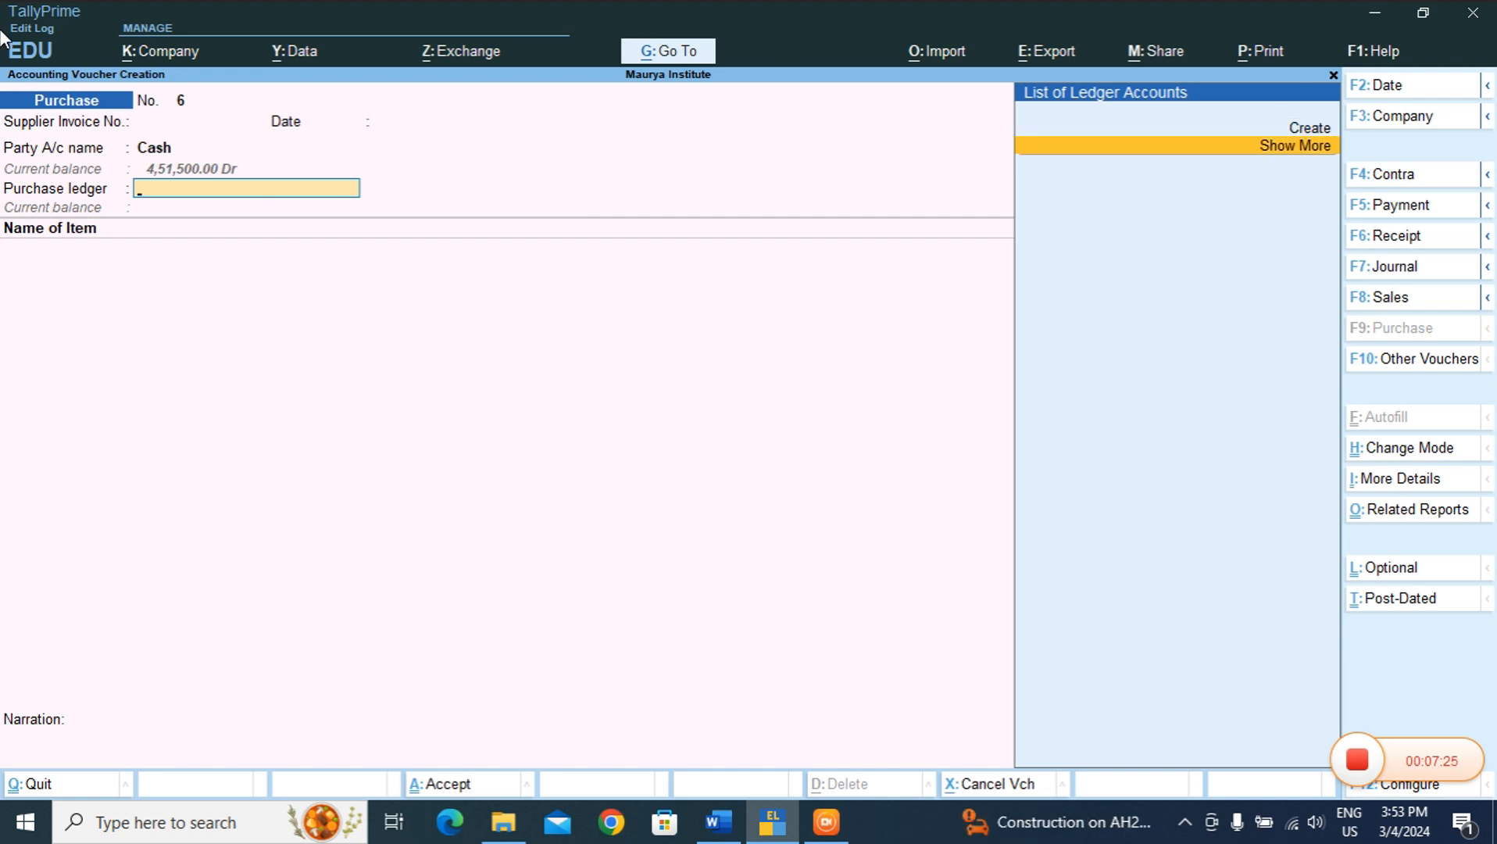
pyautogui.click(1248, 154)
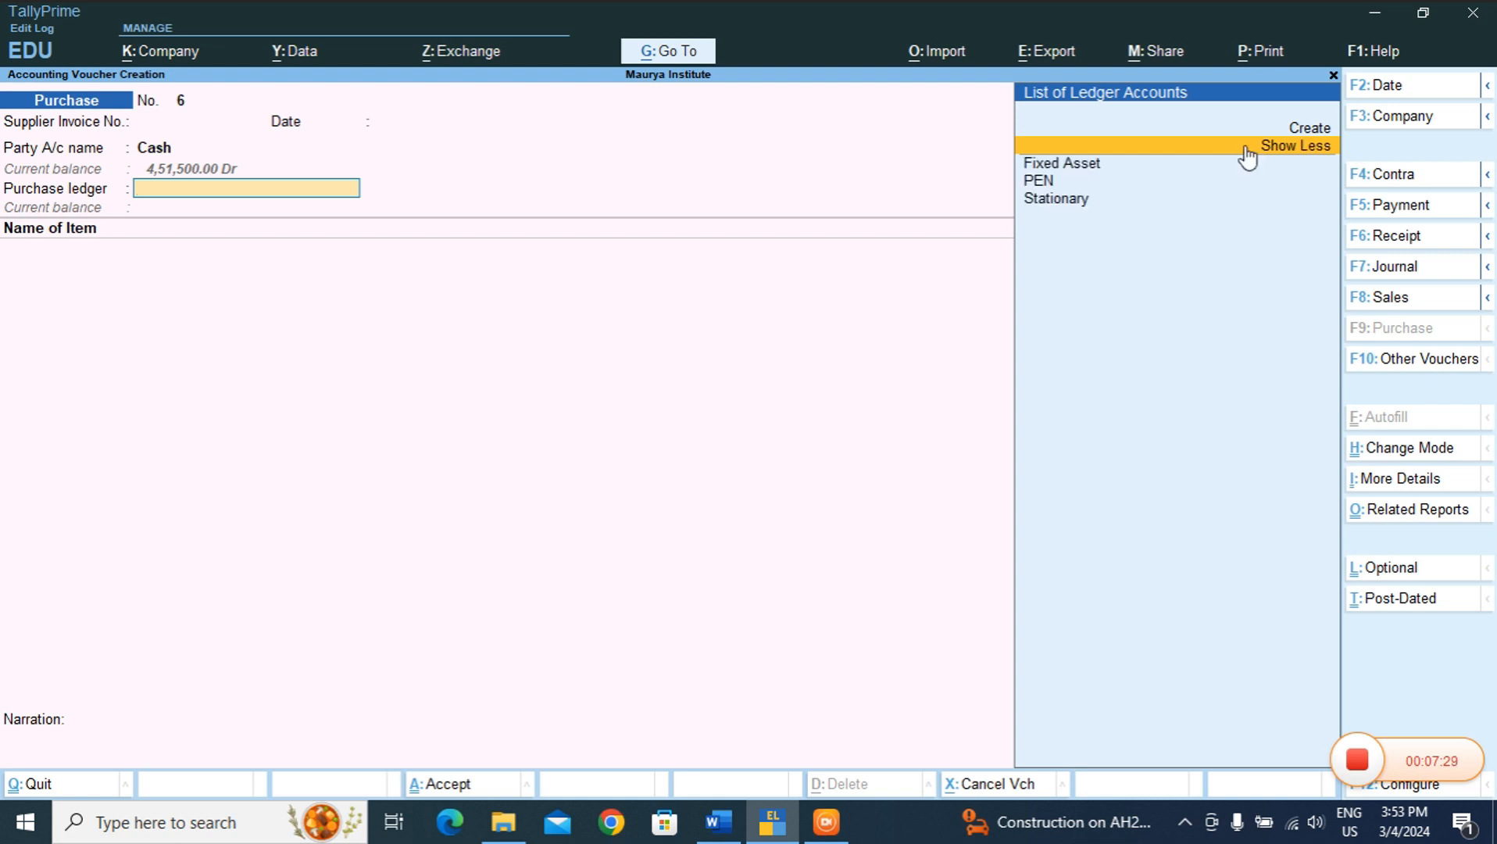
pyautogui.click(1067, 200)
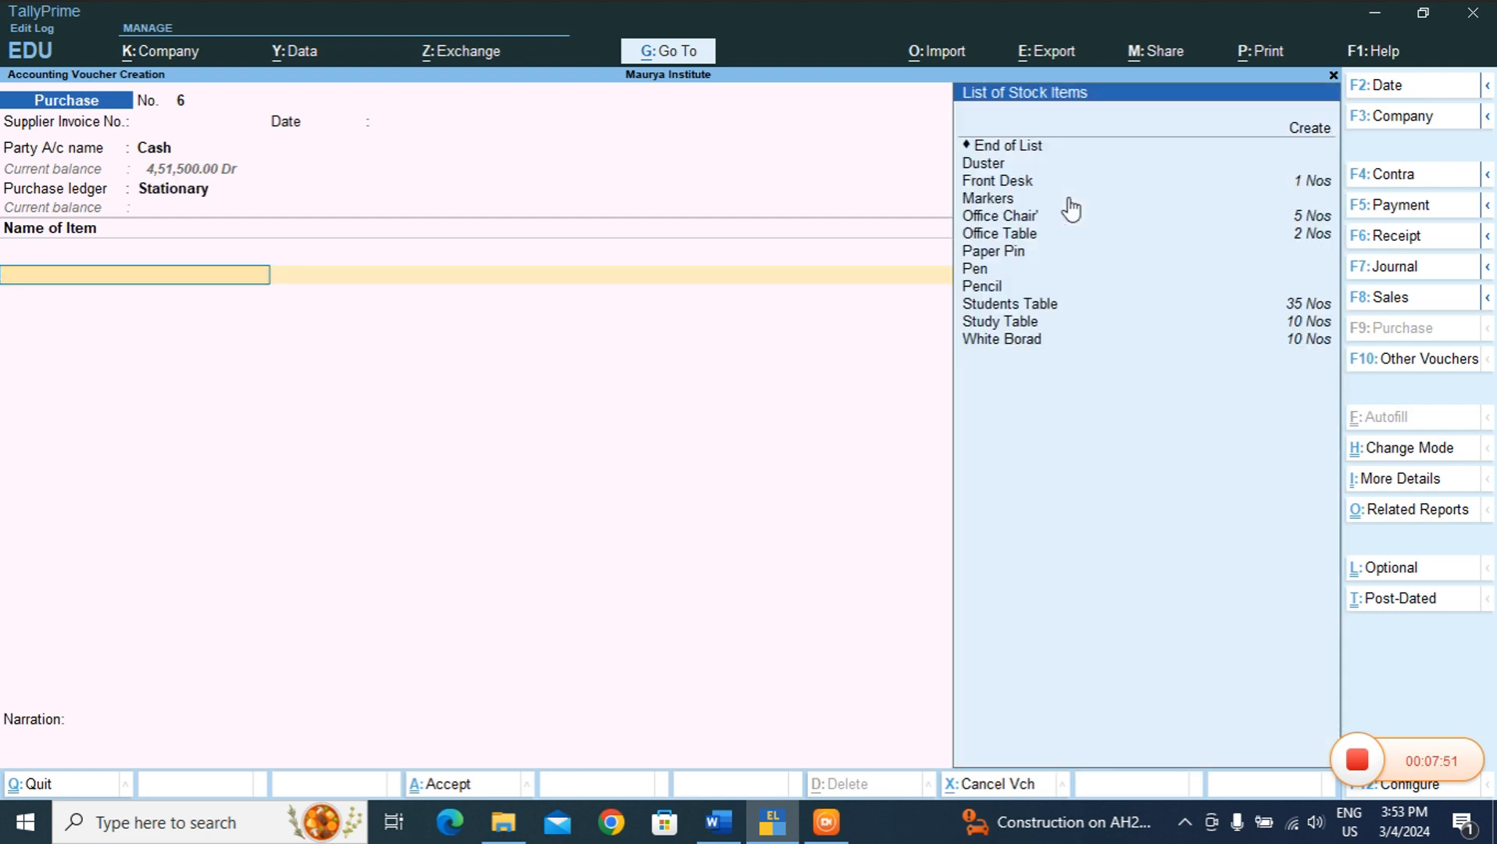
# - Look through the list of stock items for the stationary items available to the voucher
pyautogui.press('Down')
pyautogui.press('Down')
pyautogui.press('Down')
pyautogui.press('Down')
pyautogui.press('Down')
pyautogui.press('Down')
pyautogui.press('Down')
pyautogui.press('Down')
pyautogui.press('Down')
pyautogui.press('Down')
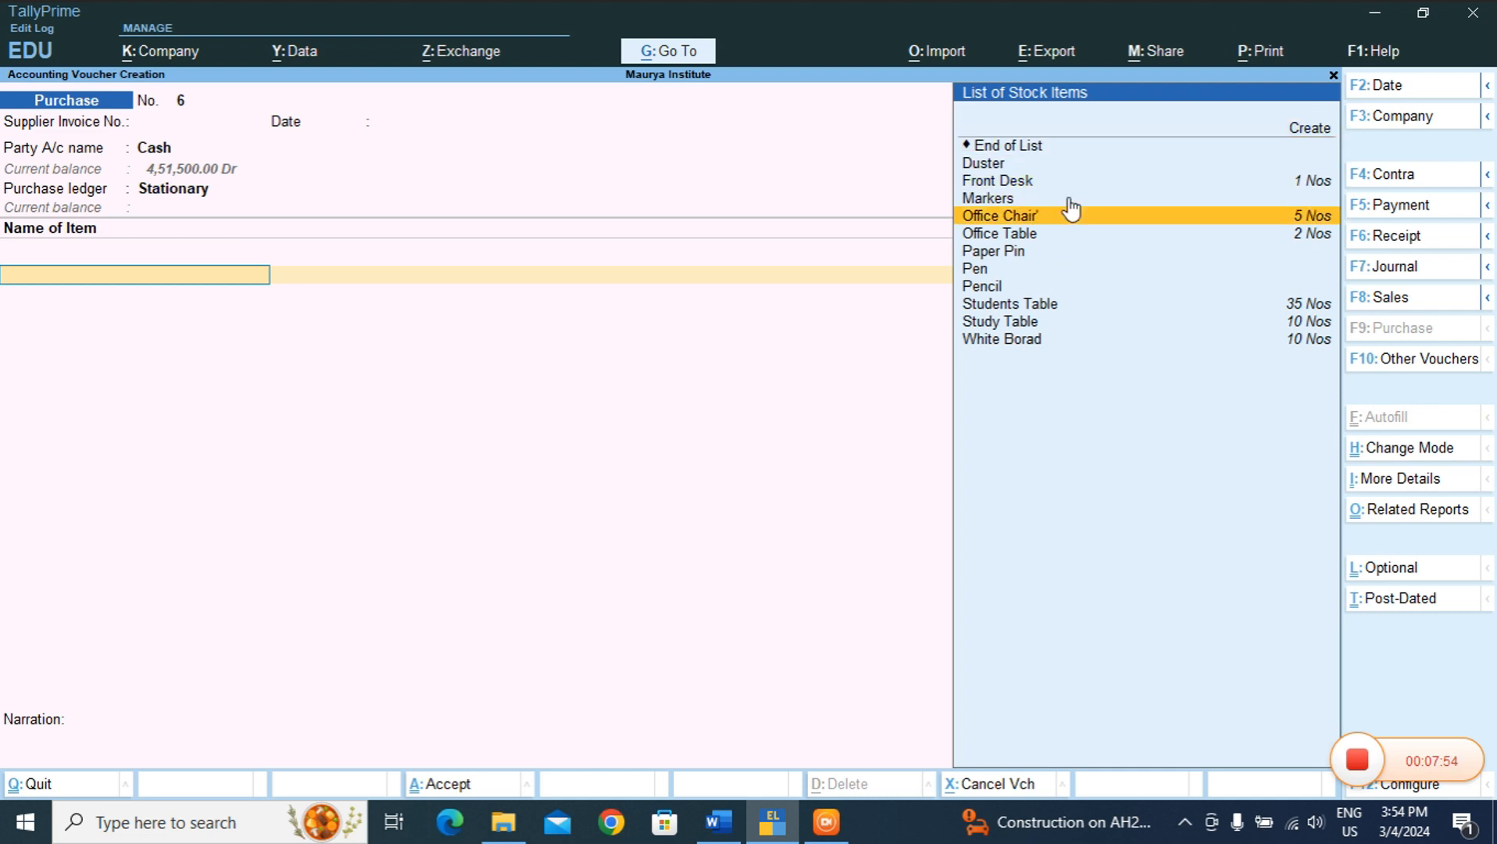
pyautogui.press('Down')
pyautogui.press('Up')
pyautogui.press('Up')
pyautogui.press('Up')
pyautogui.press('Up')
pyautogui.press('Up')
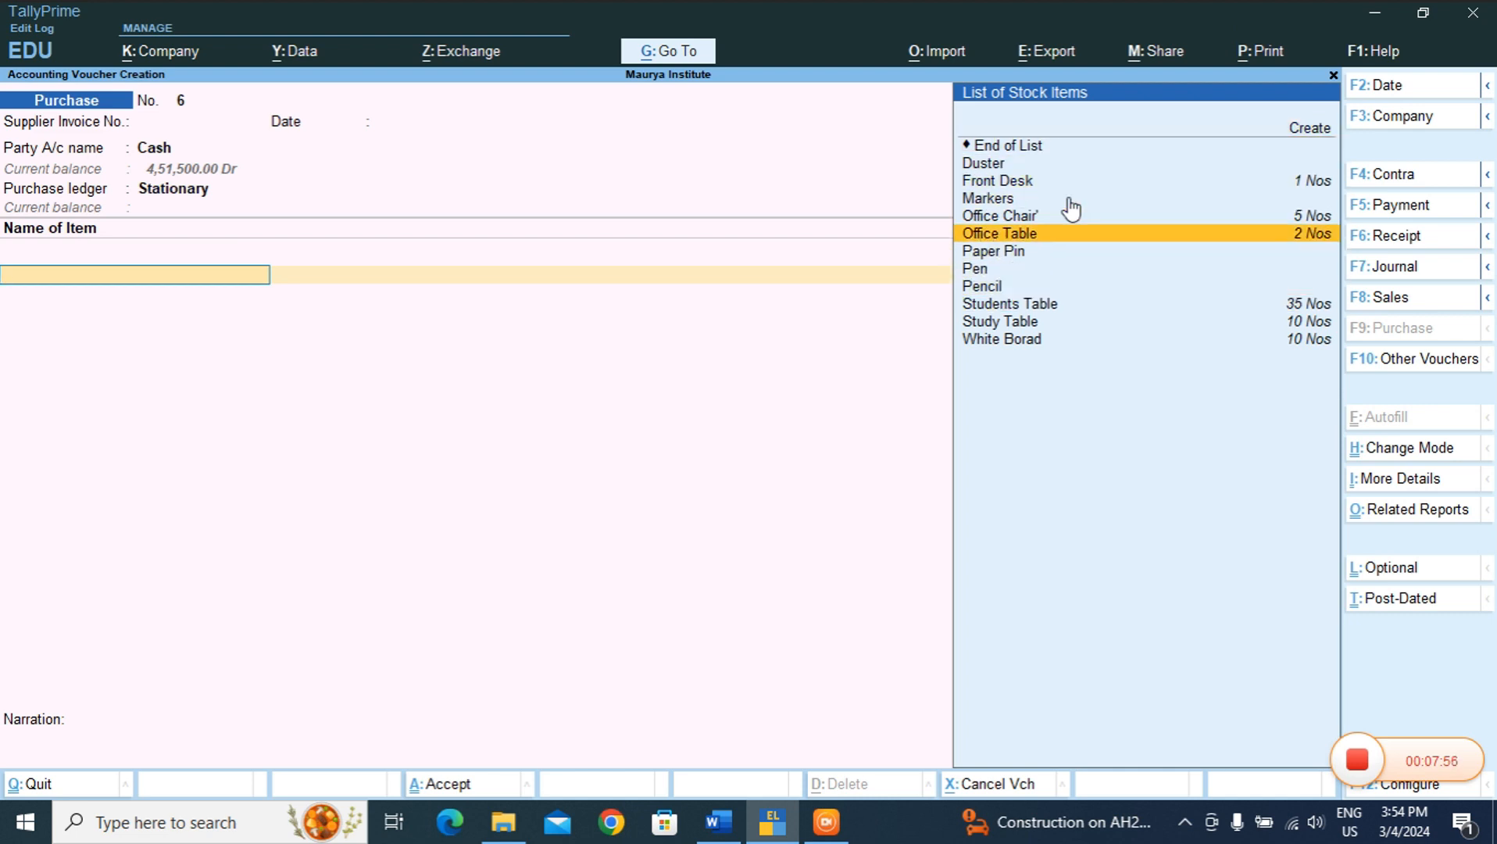
pyautogui.press('Up')
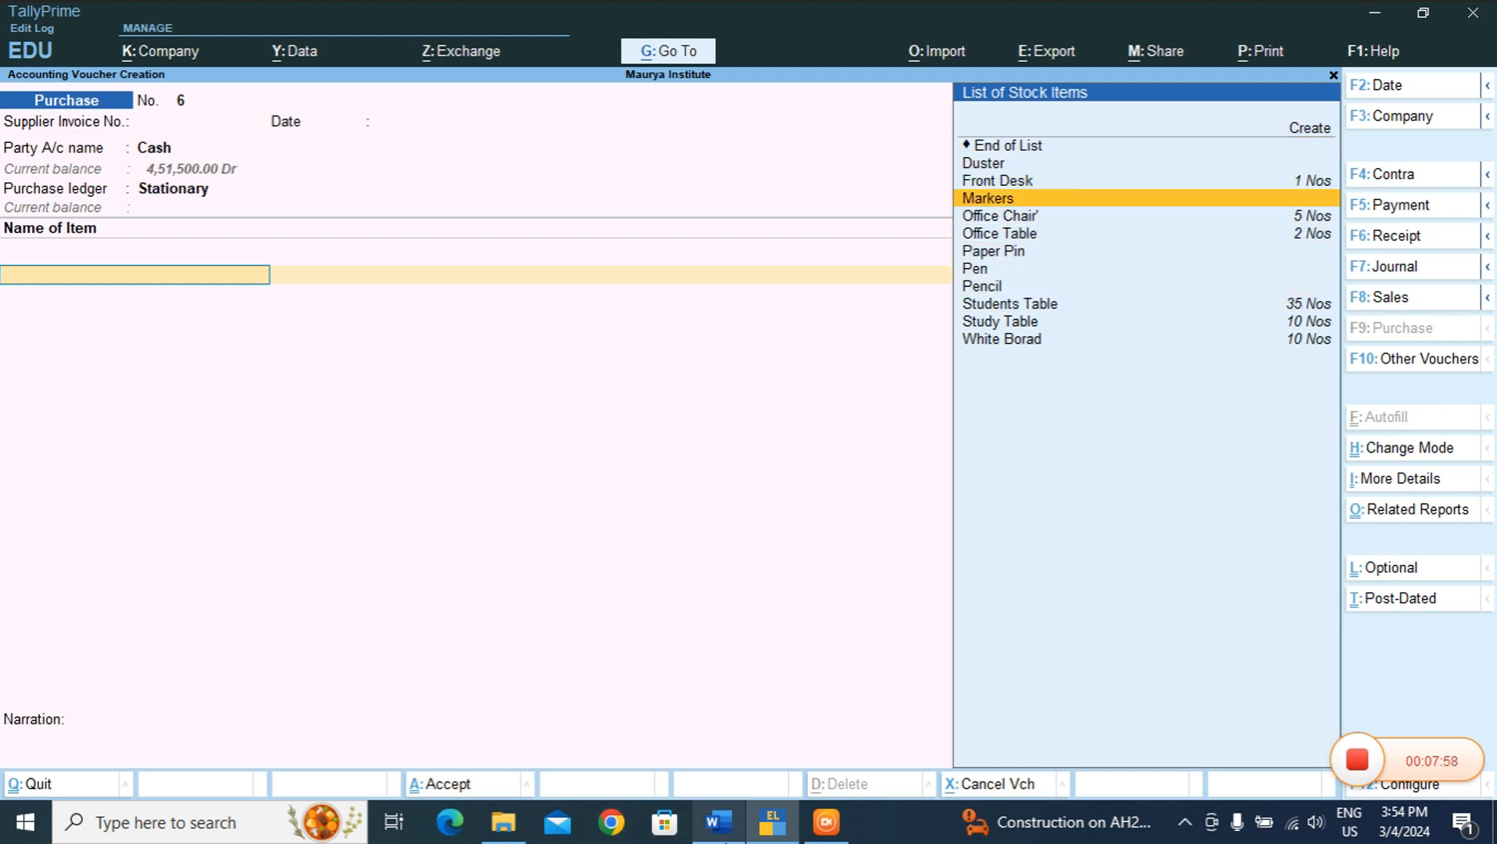
# - Check the pen purchase in the Word list, then in TallyPrime add Pen with quantity 100 Nos at rate 10 per Nos
pyautogui.click(712, 825)
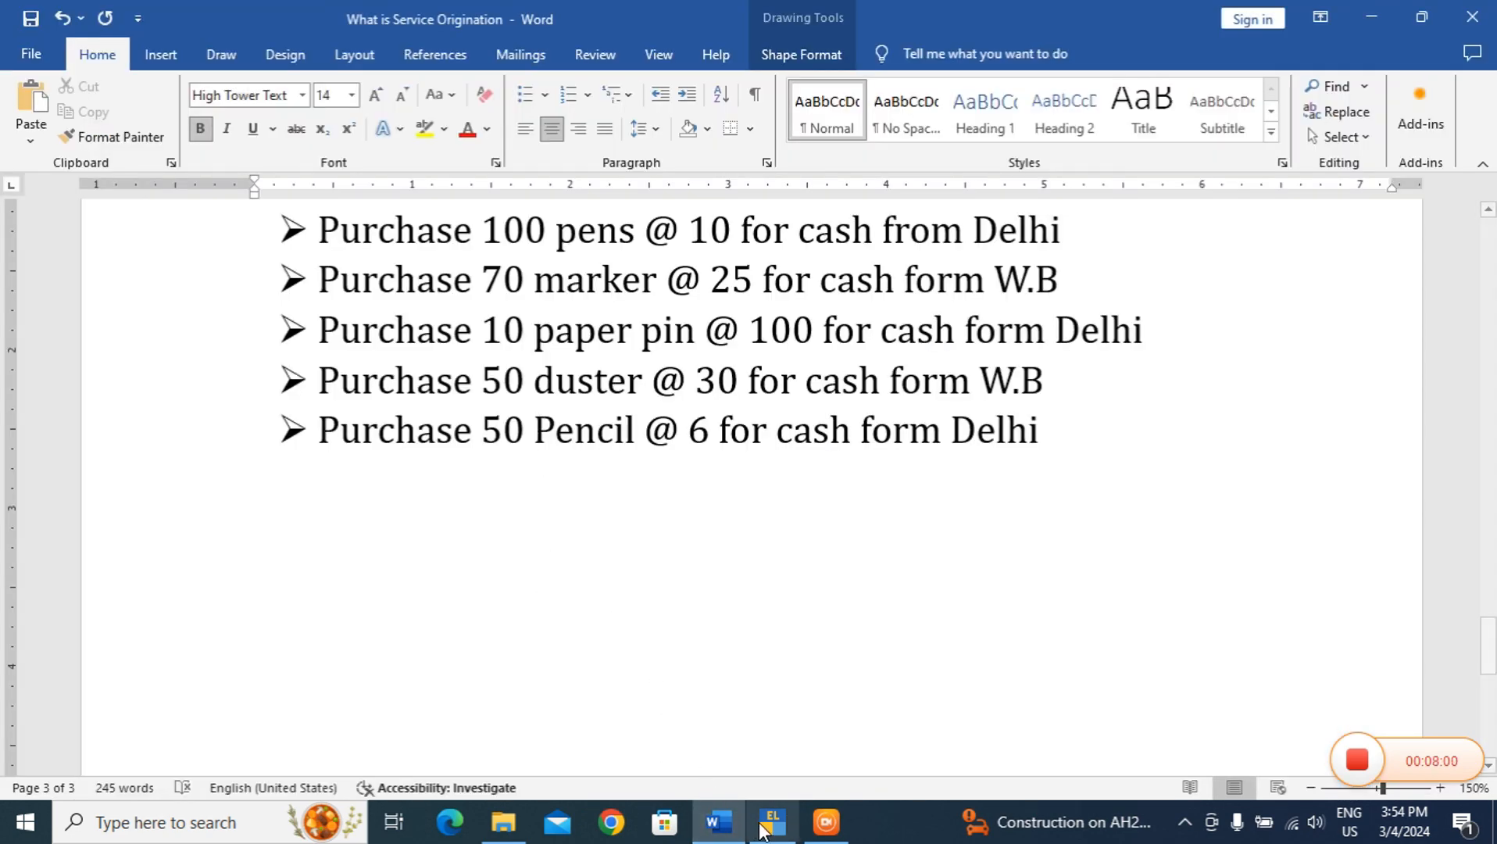
pyautogui.click(770, 827)
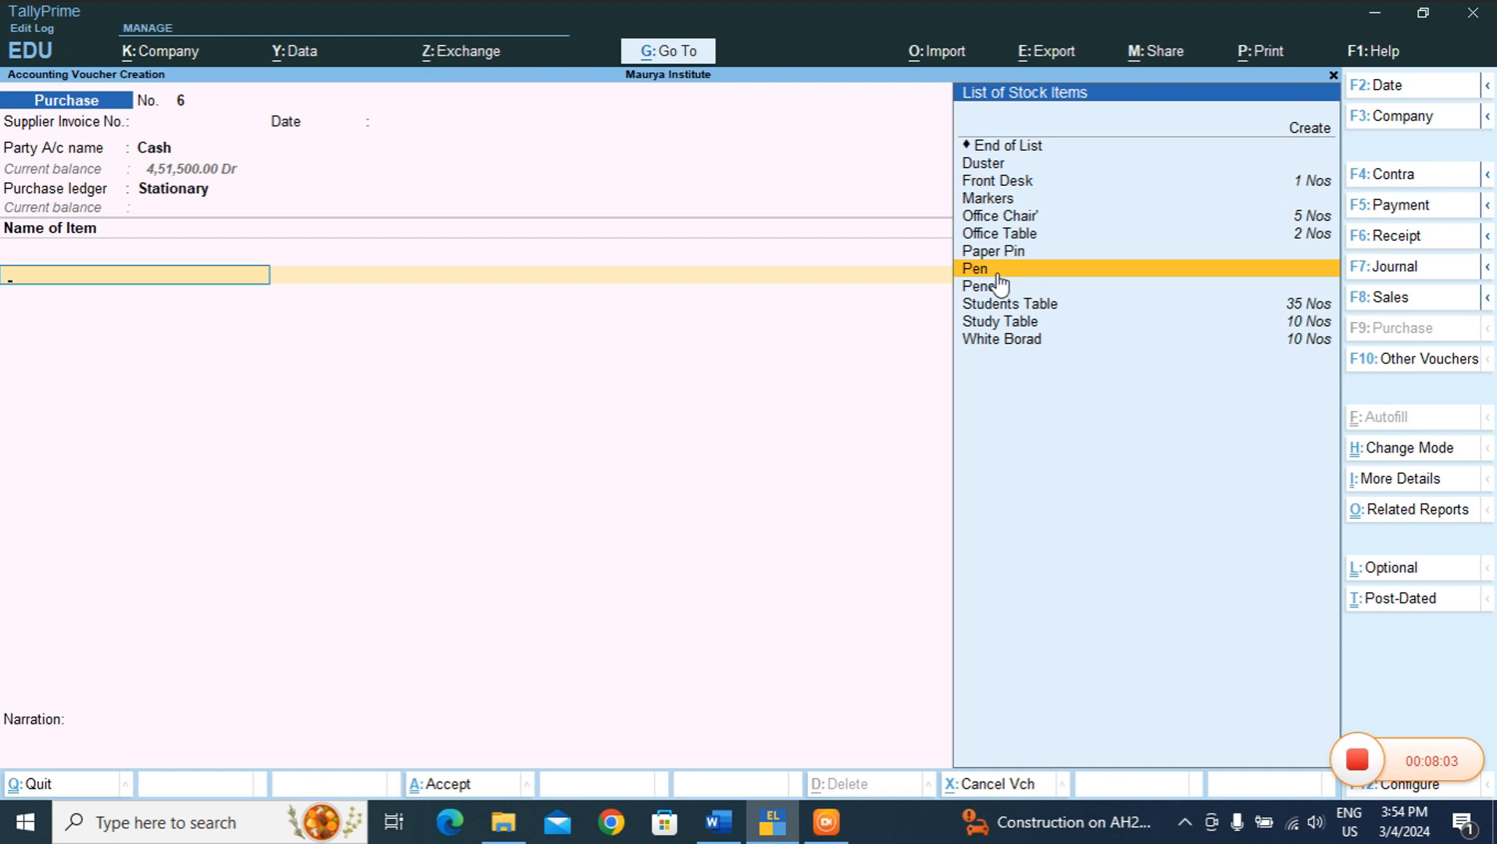
pyautogui.click(1001, 282)
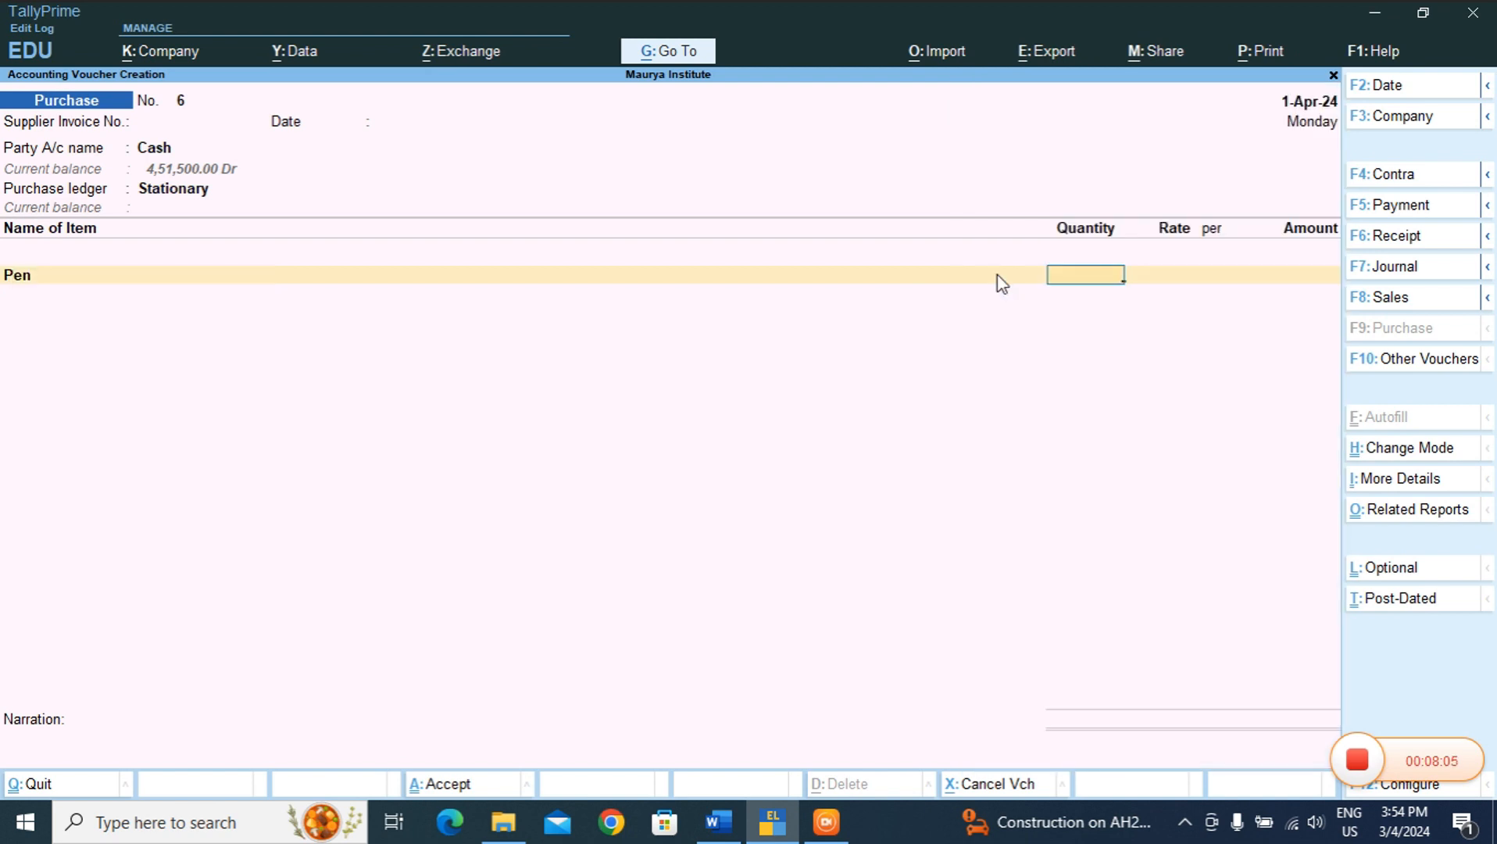
pyautogui.write('100')
pyautogui.press('Return')
pyautogui.write('10')
pyautogui.press('Return')
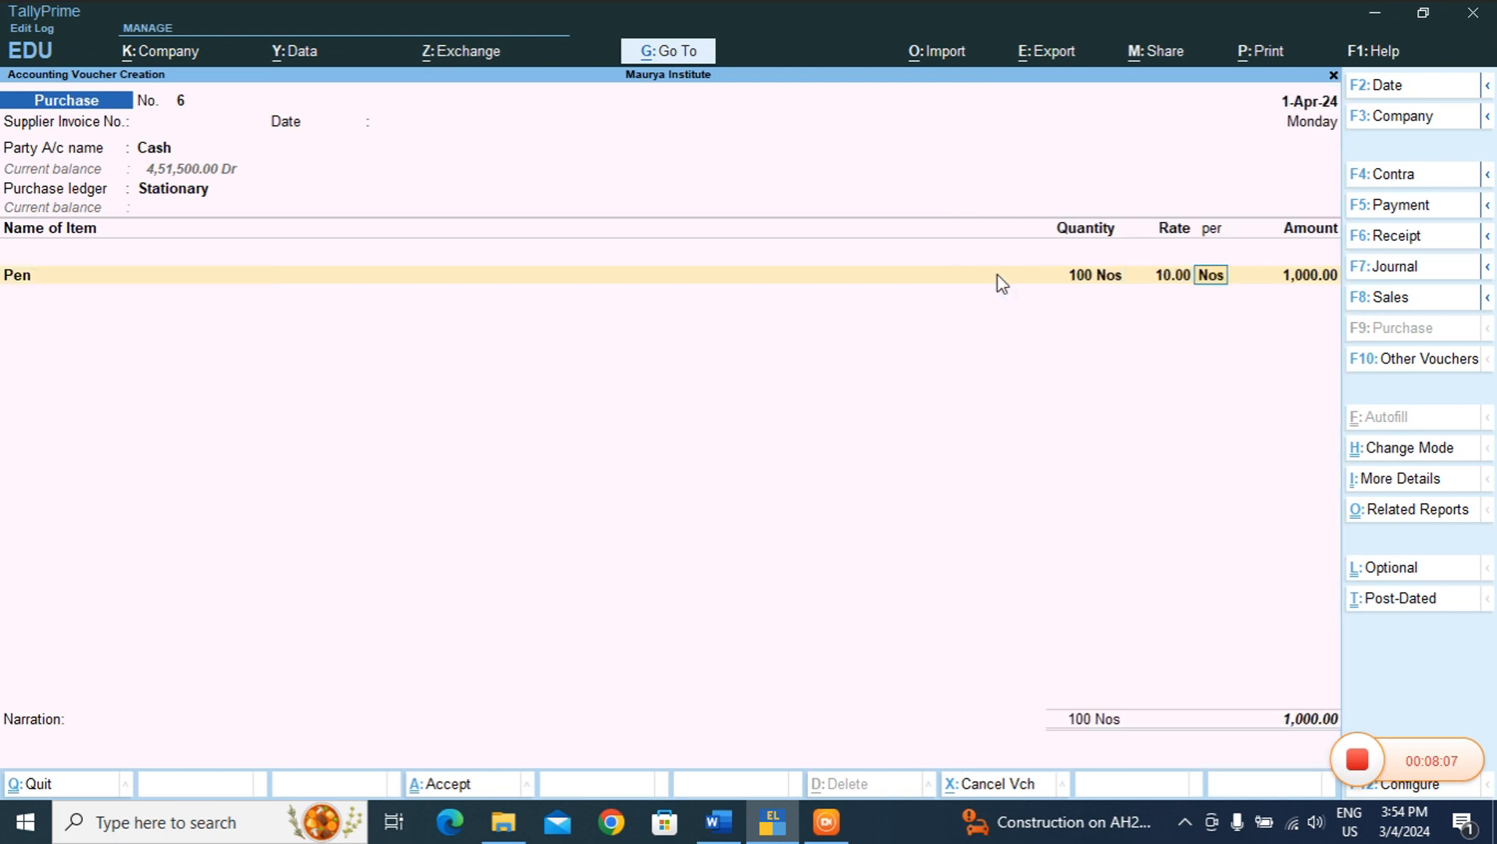
pyautogui.press('Return')
pyautogui.press('Return')
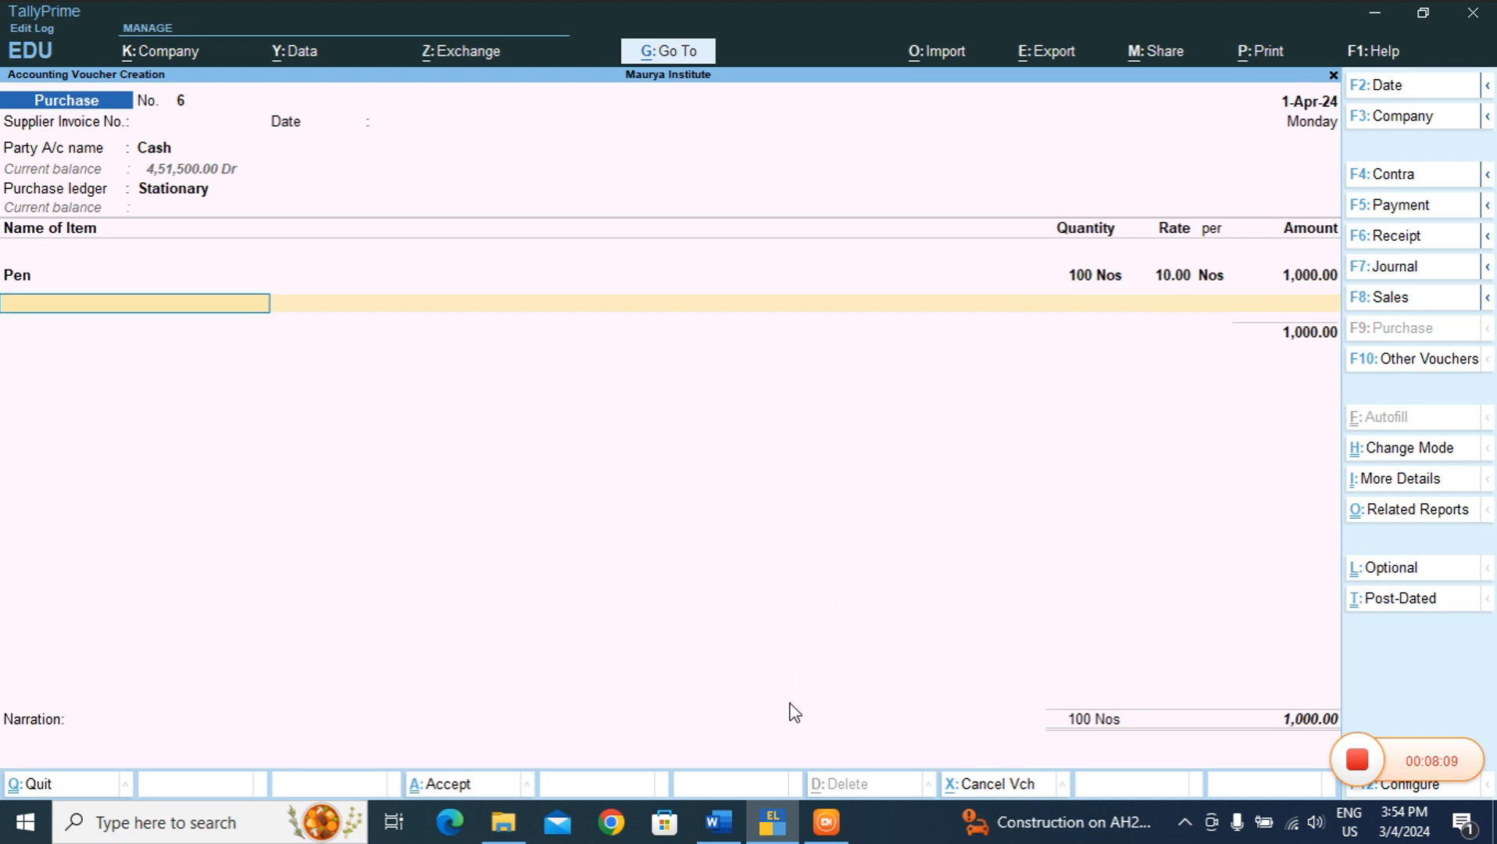
# - End the item list, leave the narration blank, and accept the pen purchase voucher
pyautogui.press('Return')
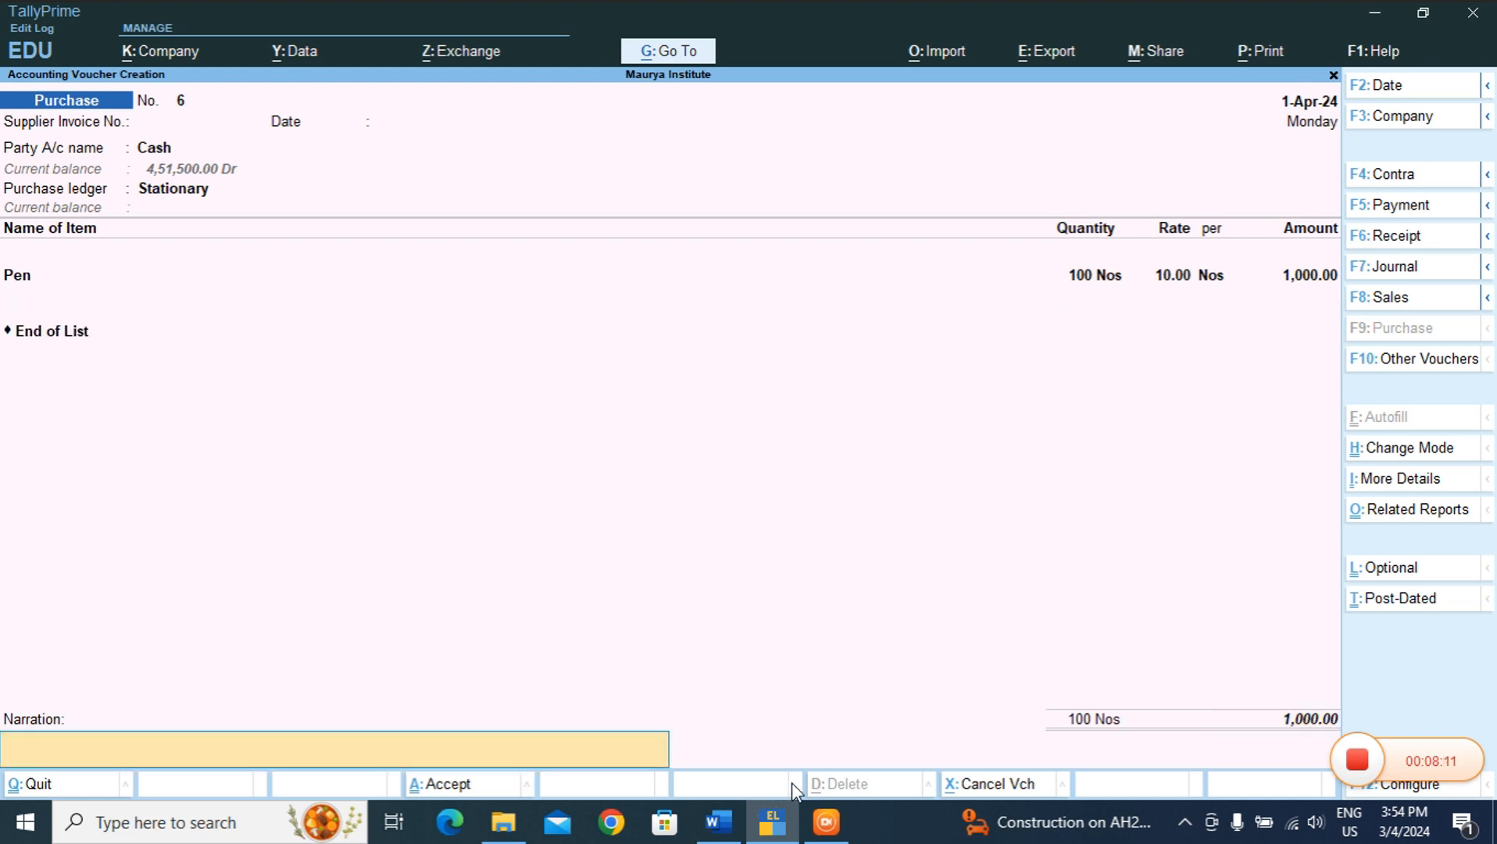
pyautogui.press('Return')
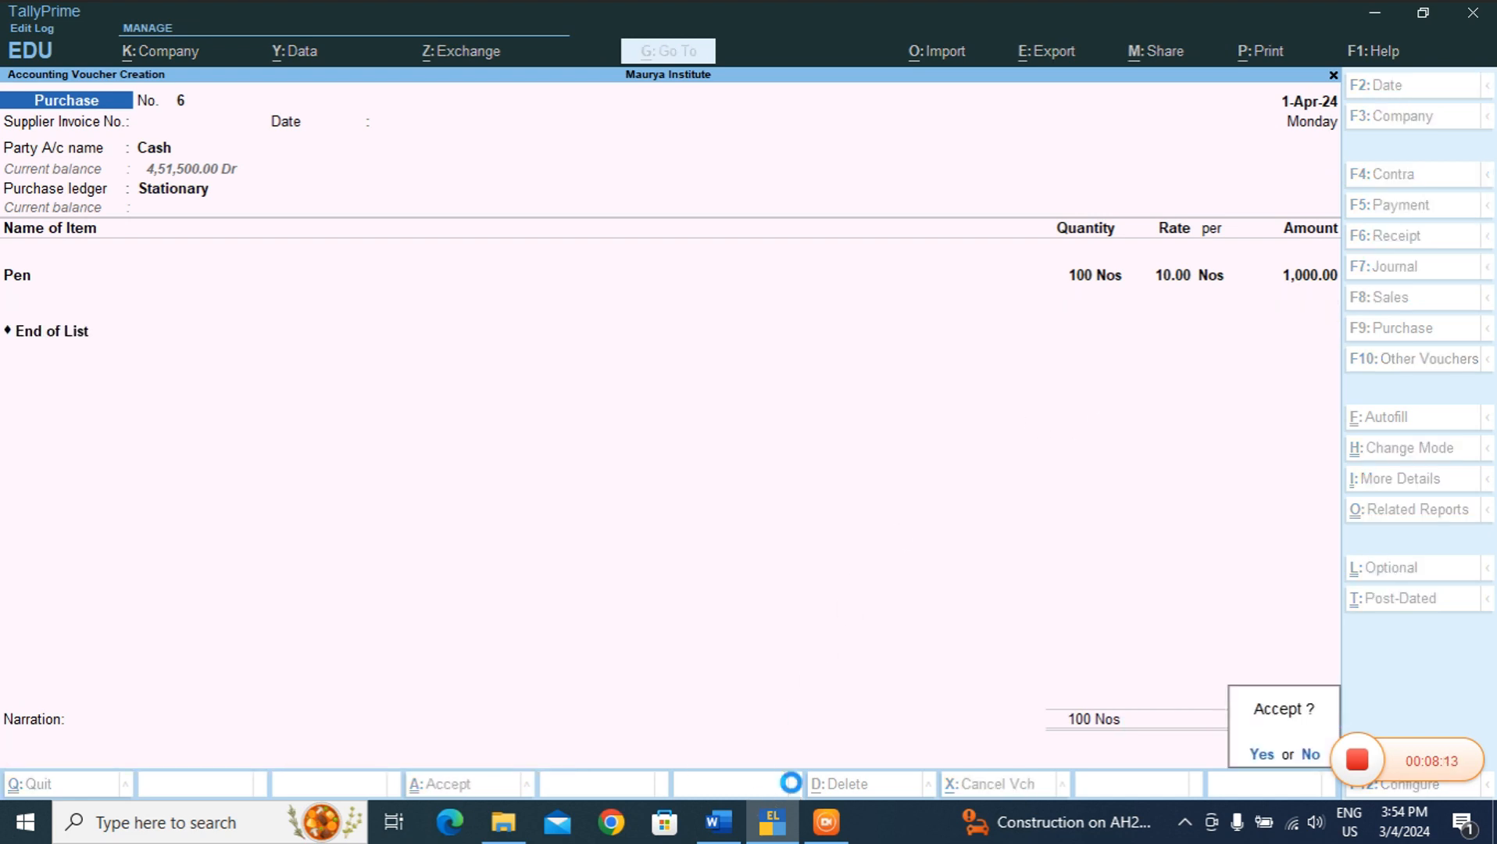
pyautogui.press('Return')
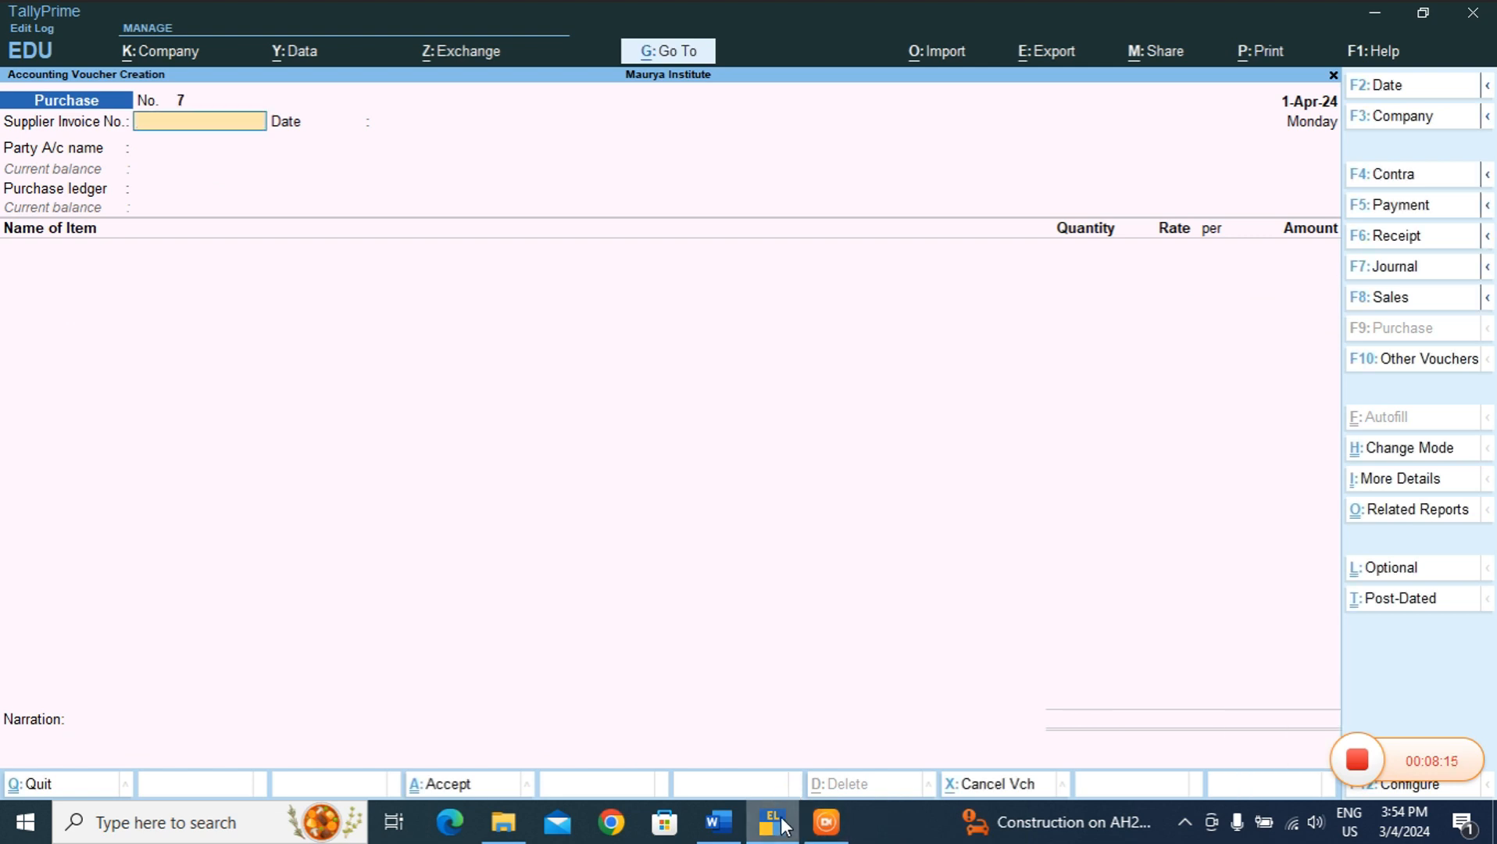
# - Quit voucher creation and return to the Gateway of Tally
pyautogui.moveTo(784, 827)
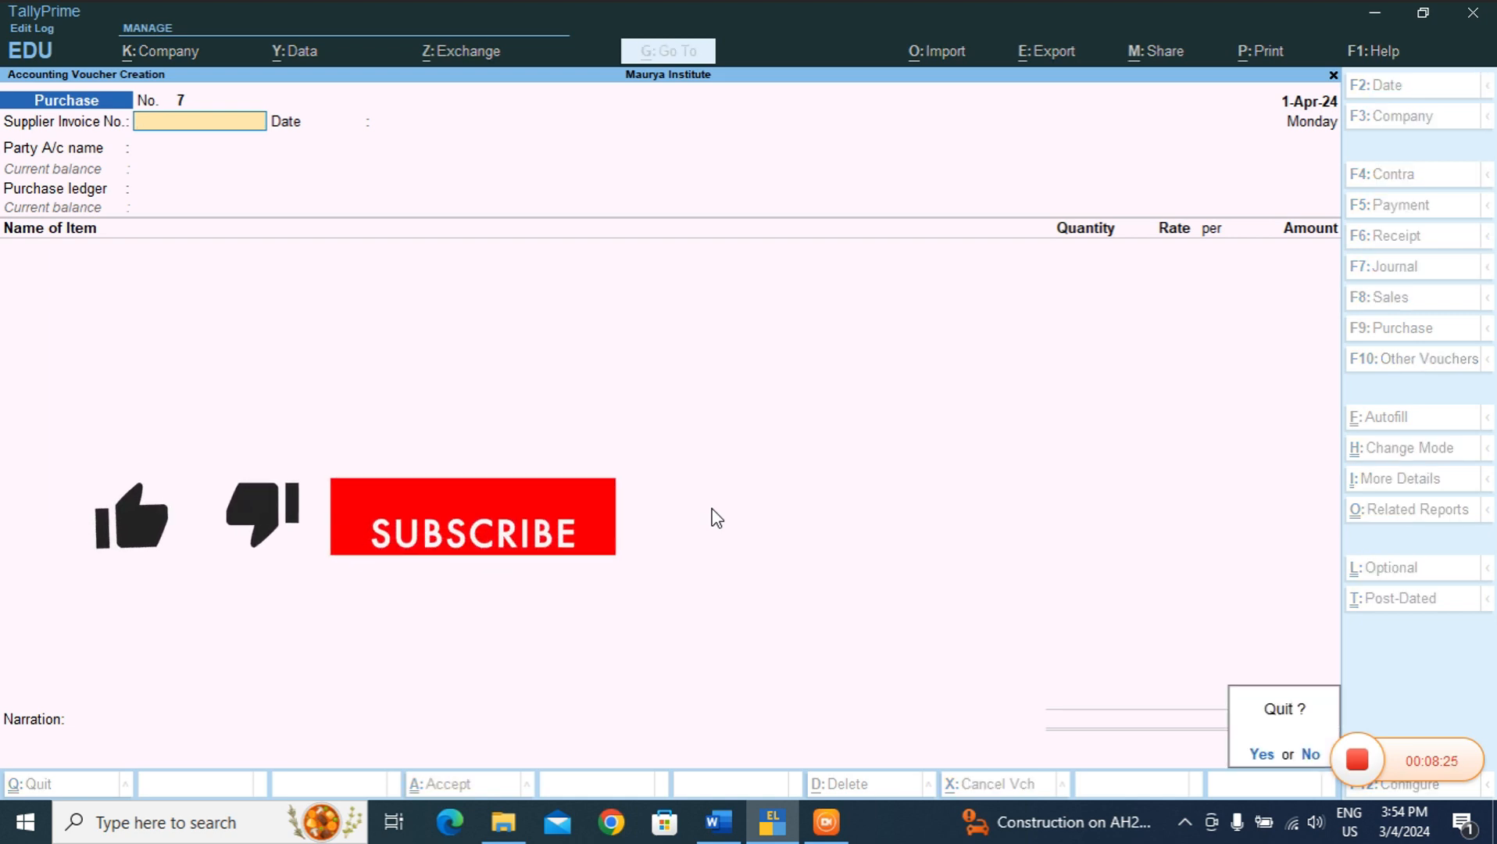
pyautogui.press('Escape')
pyautogui.press('y')
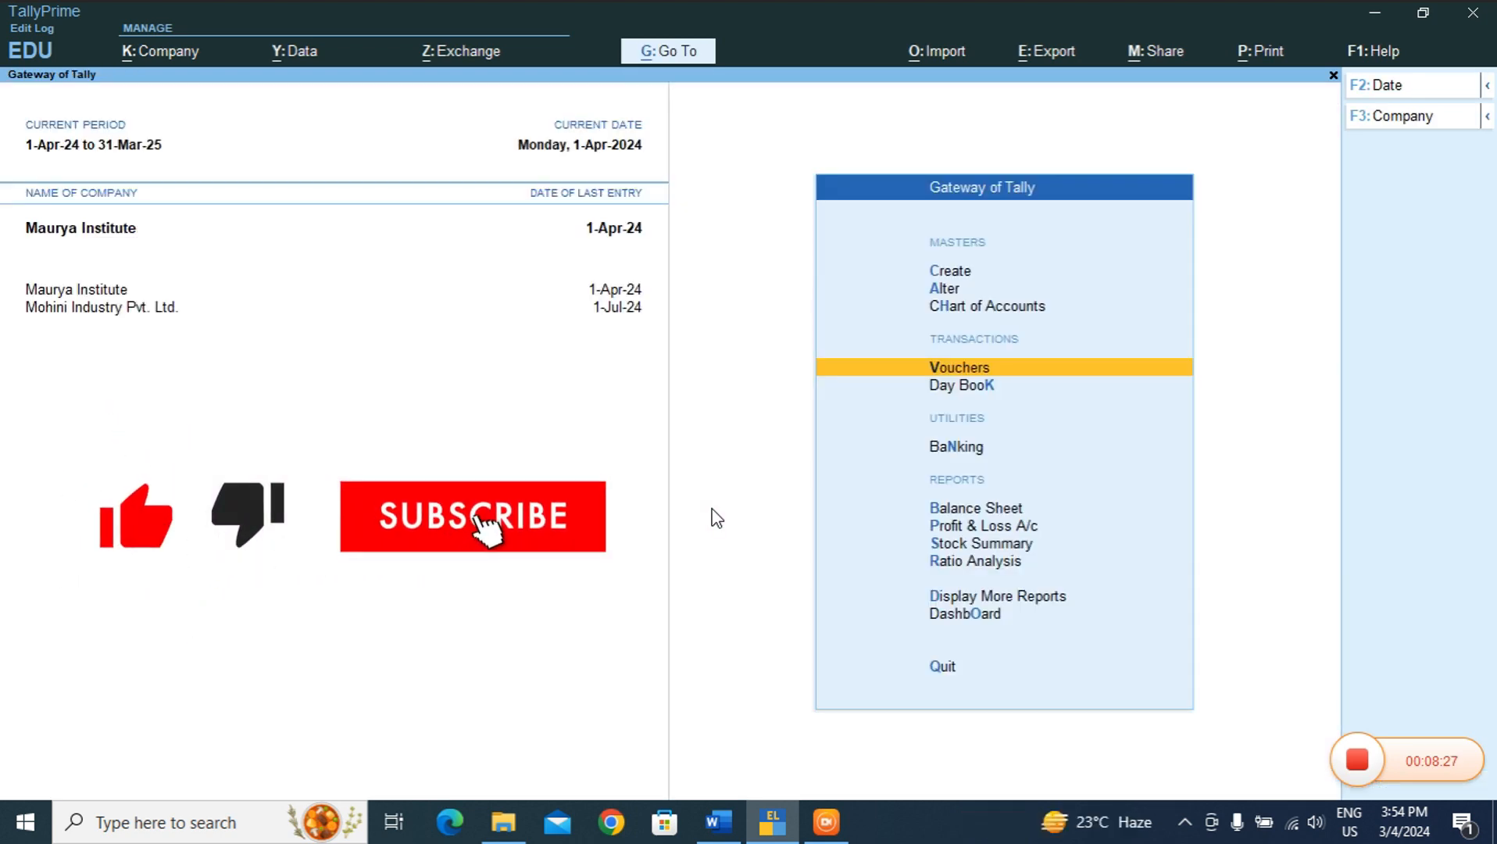